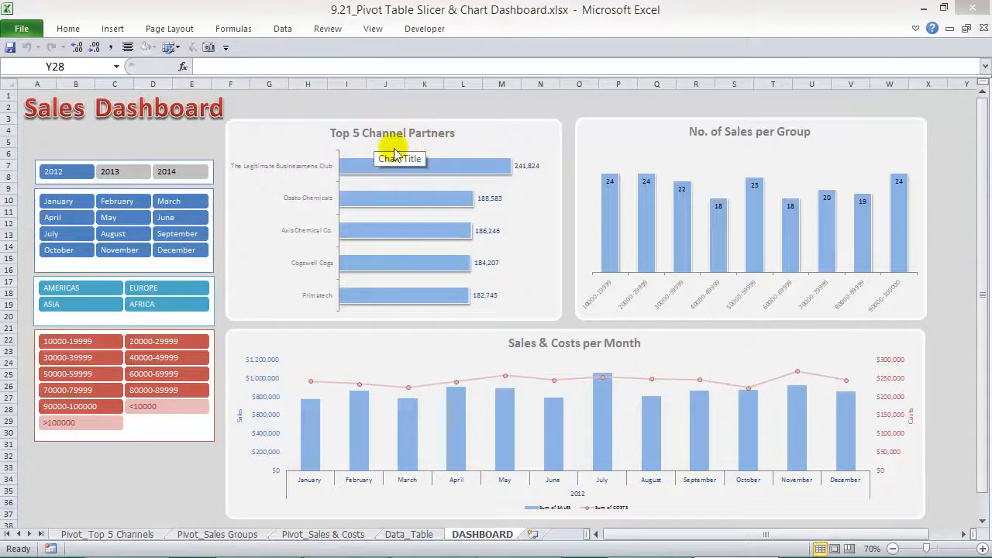
# Examine the source pivot tables behind the dashboard's Top 5 Channel Partners, No. of Sales per Group, and Sales & Costs per Month charts.
pyautogui.click(128, 535)
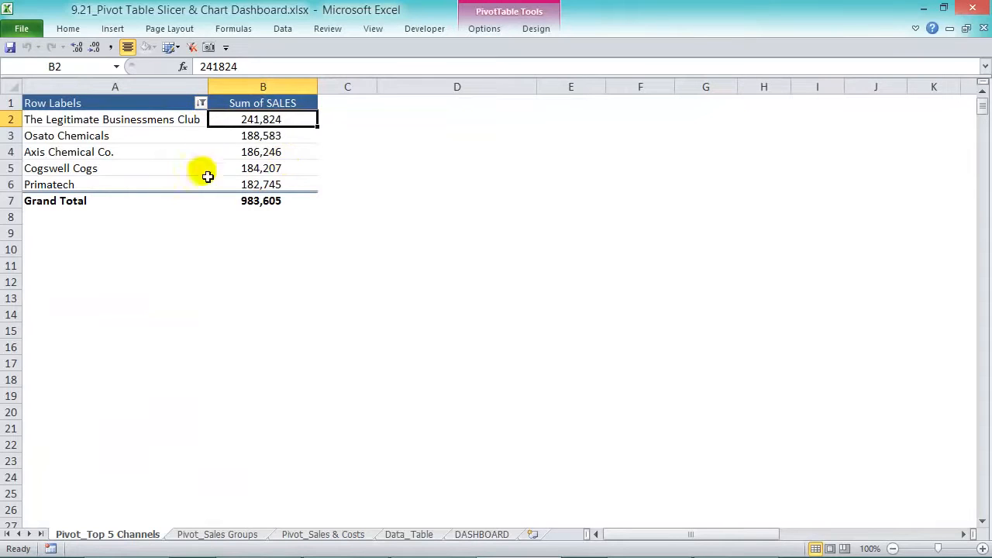
pyautogui.click(482, 534)
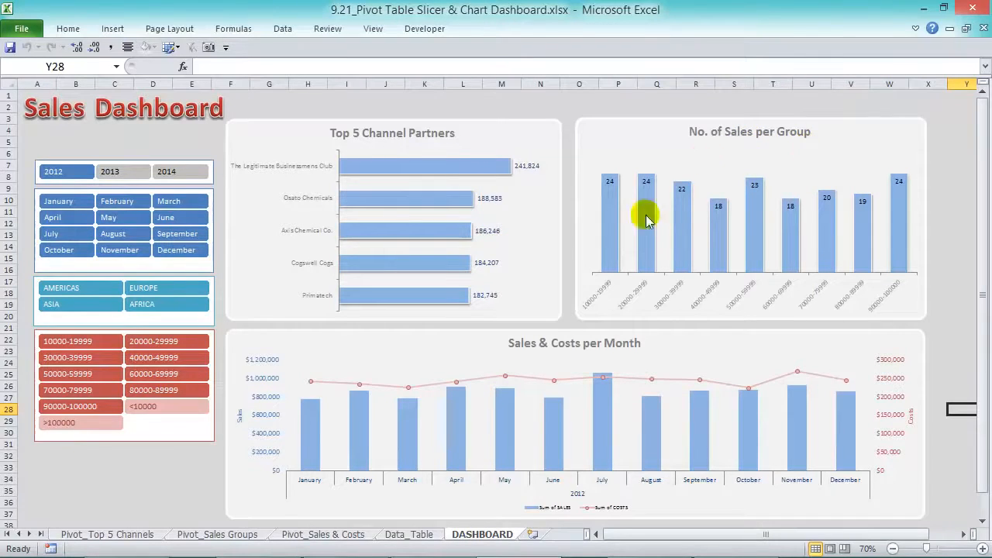
pyautogui.click(260, 533)
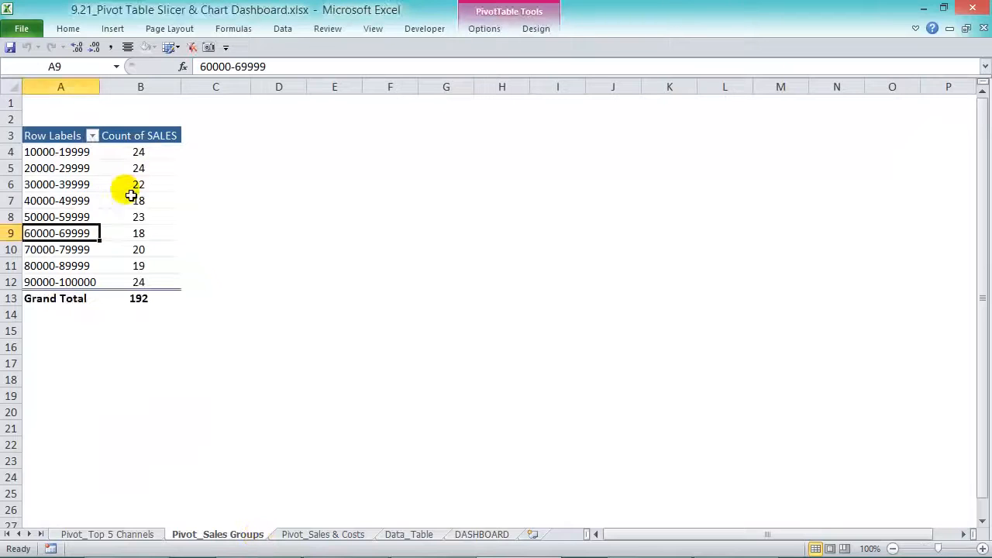
pyautogui.click(467, 537)
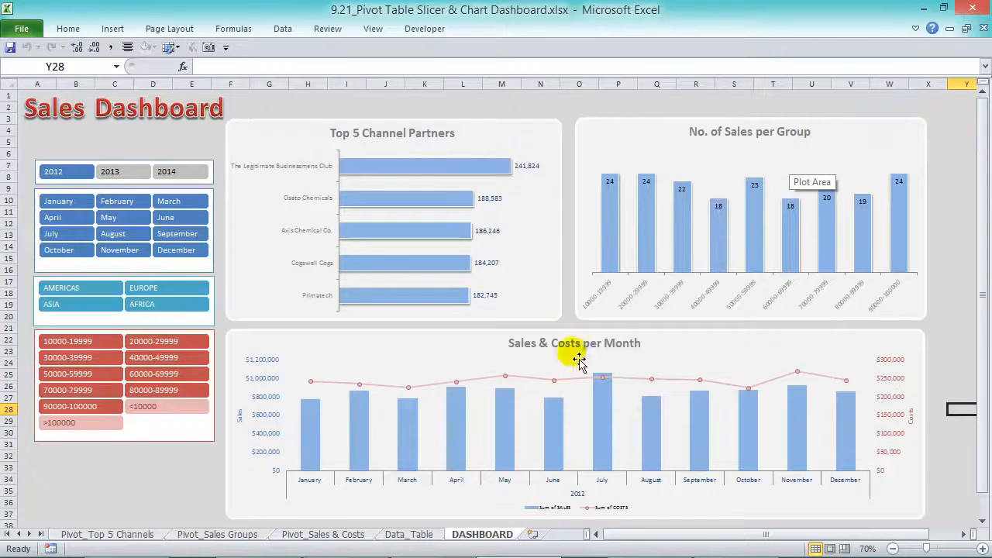
pyautogui.click(314, 534)
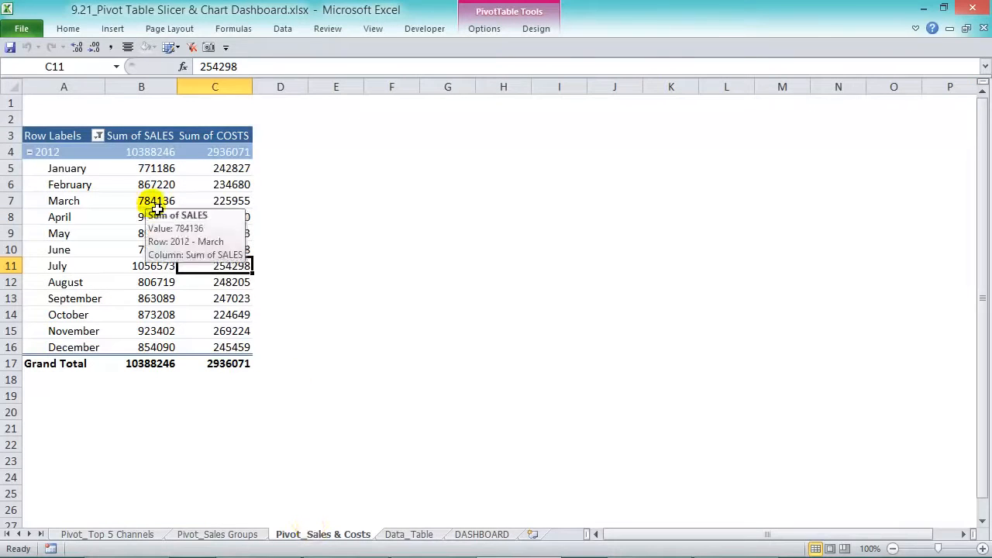
pyautogui.click(476, 534)
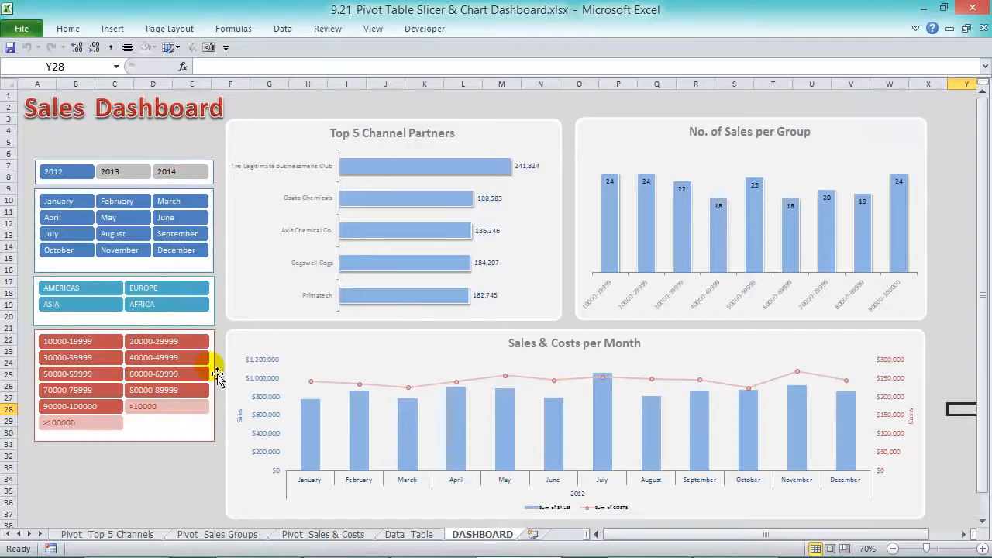
# Filter the dashboard by year 2013 and by 2014, and within 2014 by January, February and March in turn.
pyautogui.click(125, 177)
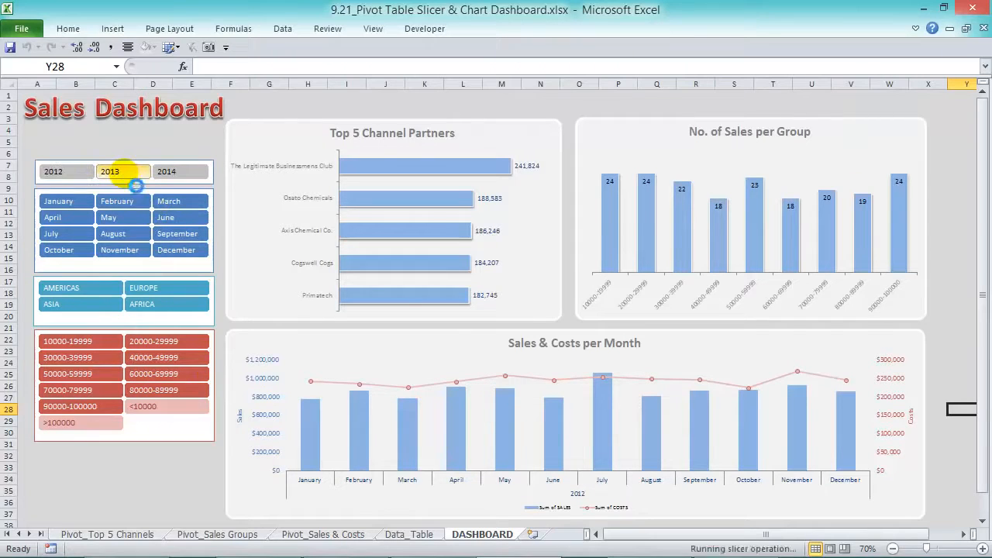
pyautogui.click(165, 173)
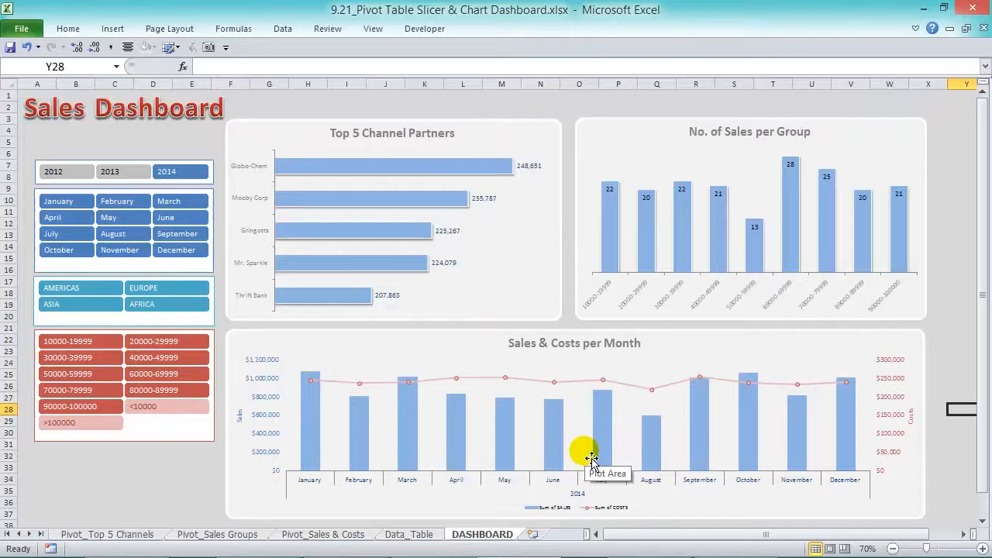
pyautogui.click(78, 200)
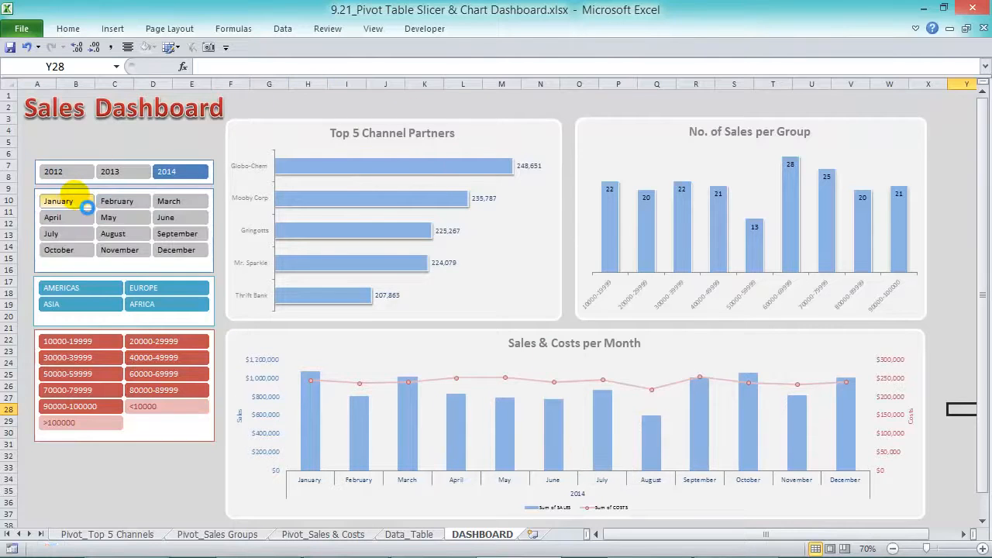
pyautogui.click(109, 201)
pyautogui.click(166, 200)
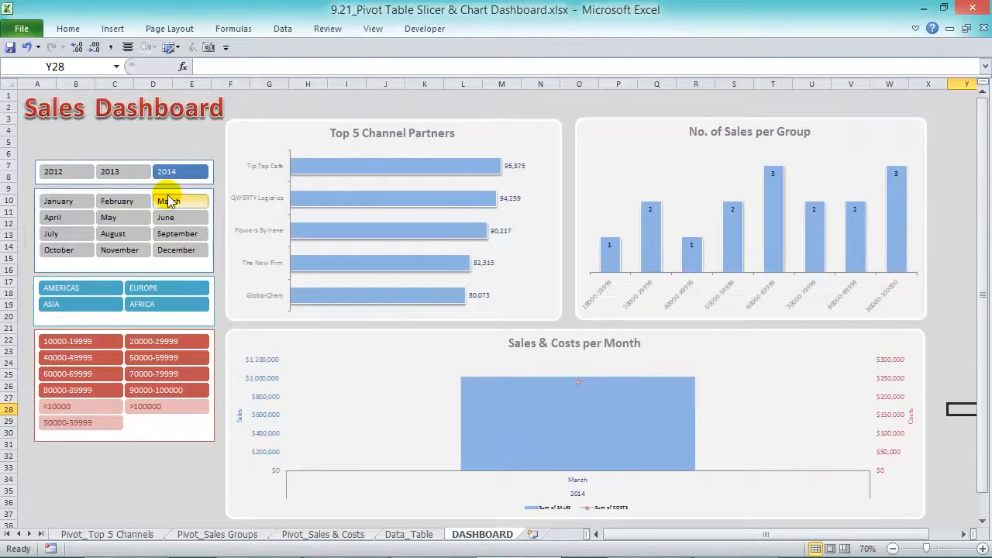
pyautogui.click(110, 293)
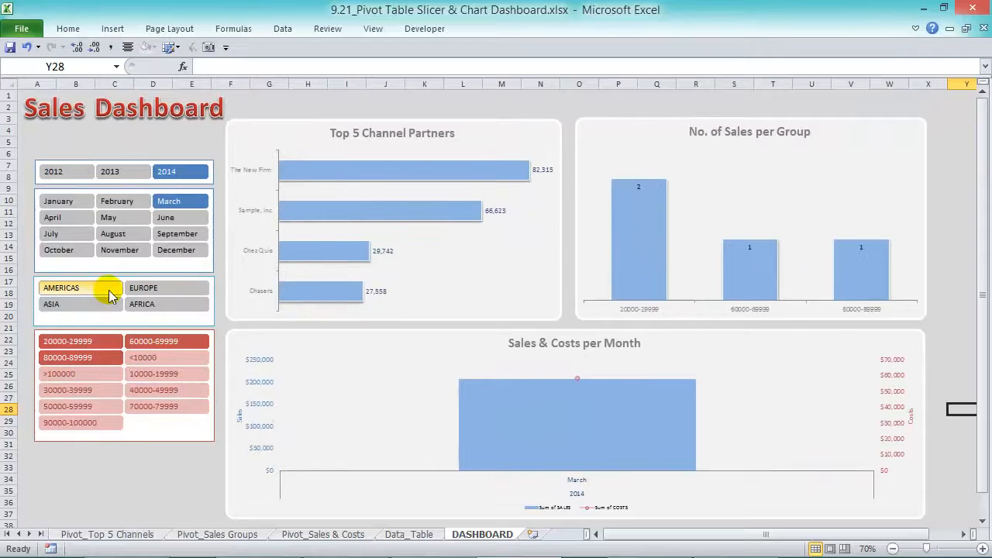
pyautogui.moveTo(62, 204); pyautogui.dragTo(188, 258)
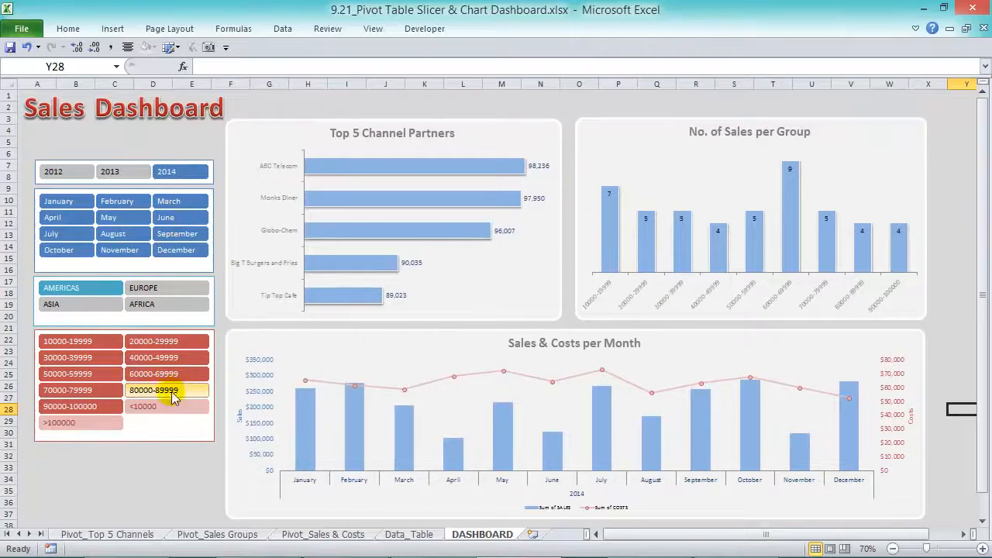
pyautogui.click(91, 359)
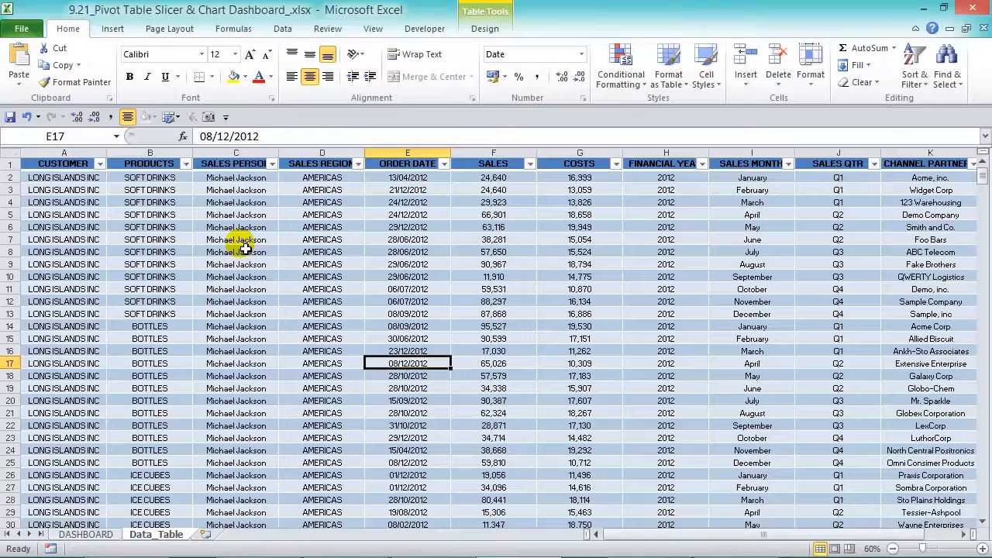
# Create a PivotTable on a new worksheet from the data table, with CHANNEL PARTNERS as row labels and SALES as summed values.
pyautogui.click(112, 28)
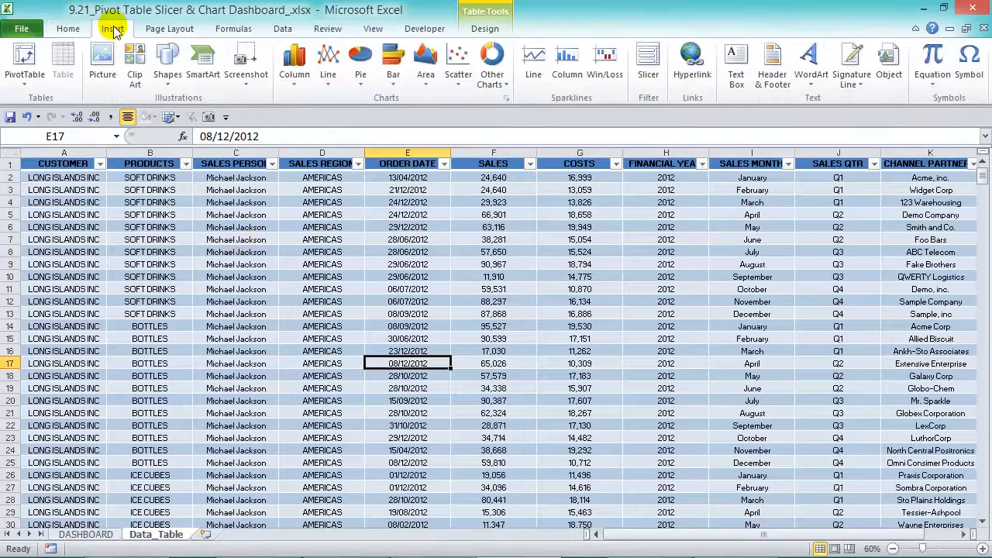
pyautogui.click(35, 62)
pyautogui.click(552, 371)
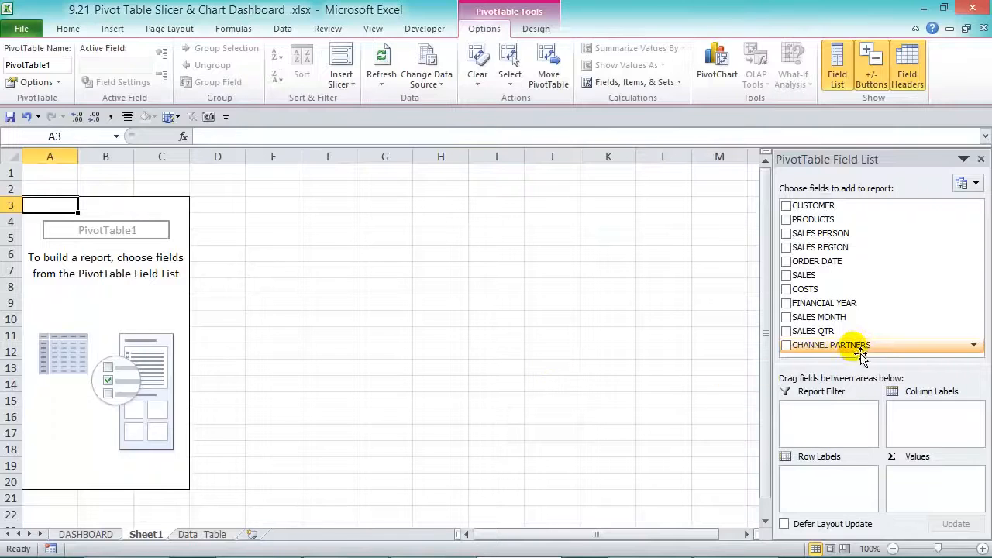
pyautogui.moveTo(856, 347); pyautogui.dragTo(837, 488)
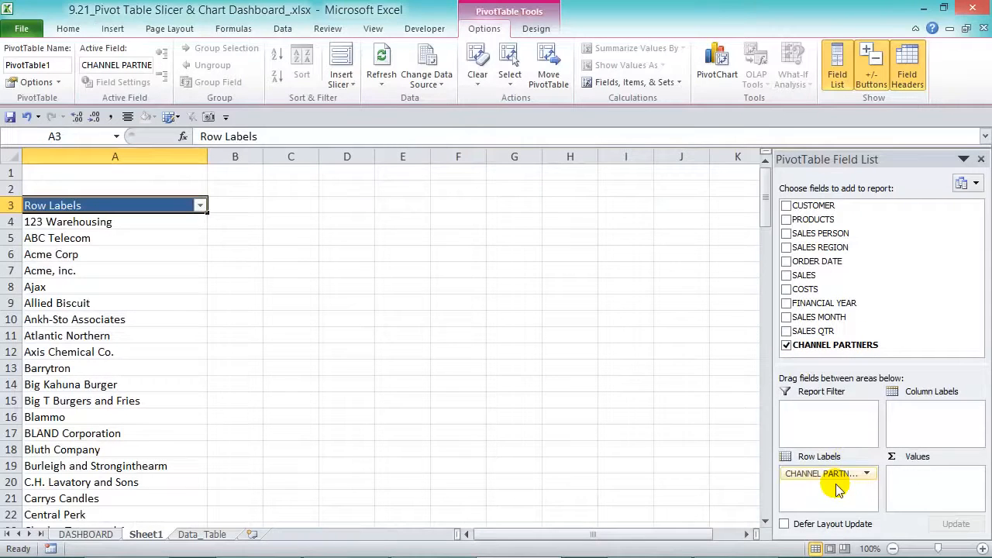
pyautogui.moveTo(810, 275); pyautogui.dragTo(937, 500)
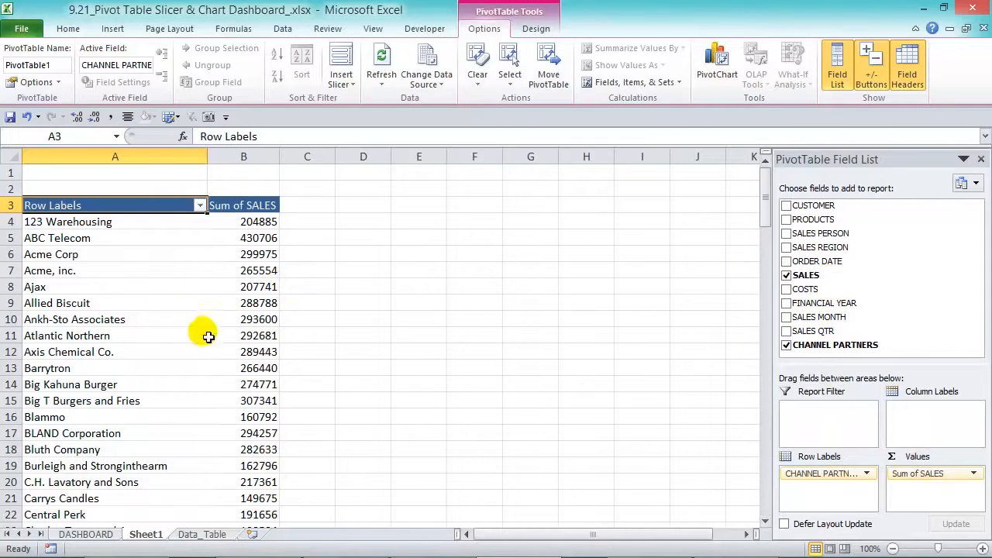
# Sort the channel partners by Sum of SALES from largest to smallest.
pyautogui.scroll(-6, 132, 341)
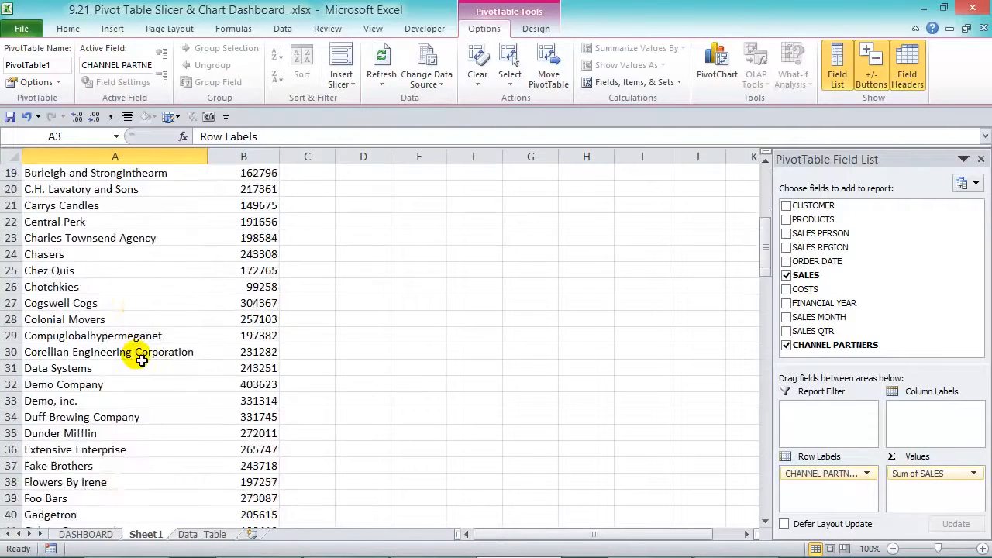
pyautogui.scroll(6, 141, 359)
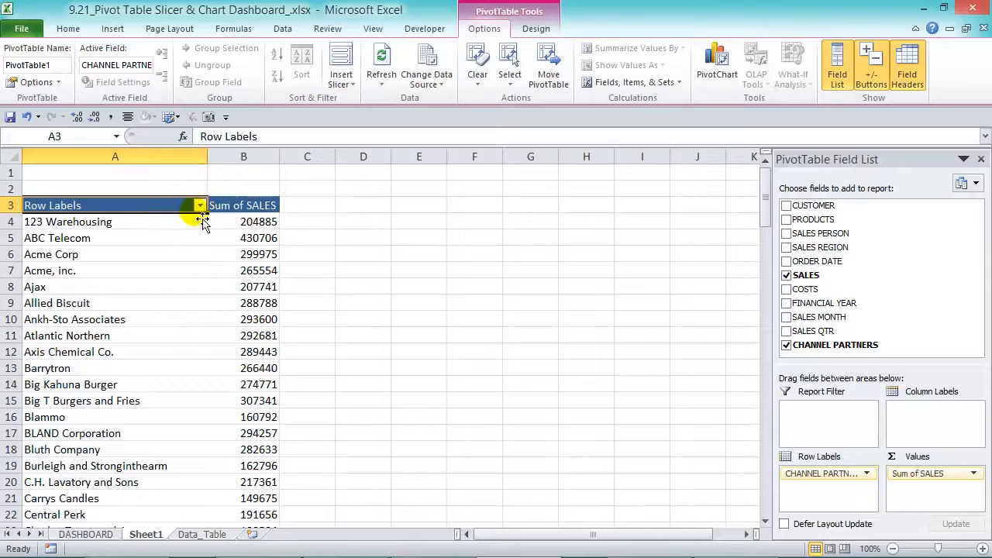
pyautogui.rightClick(252, 224)
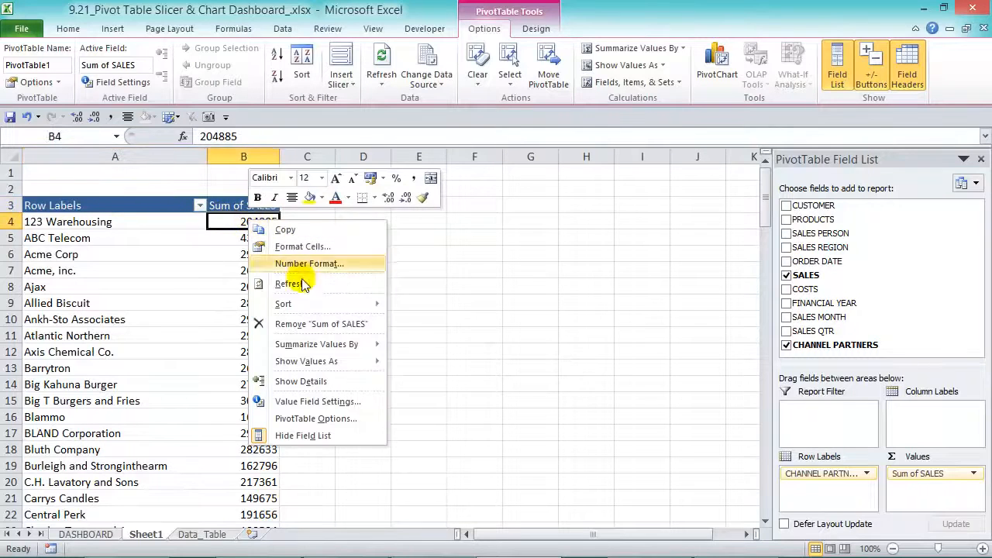
pyautogui.moveTo(310, 304)
pyautogui.click(397, 322)
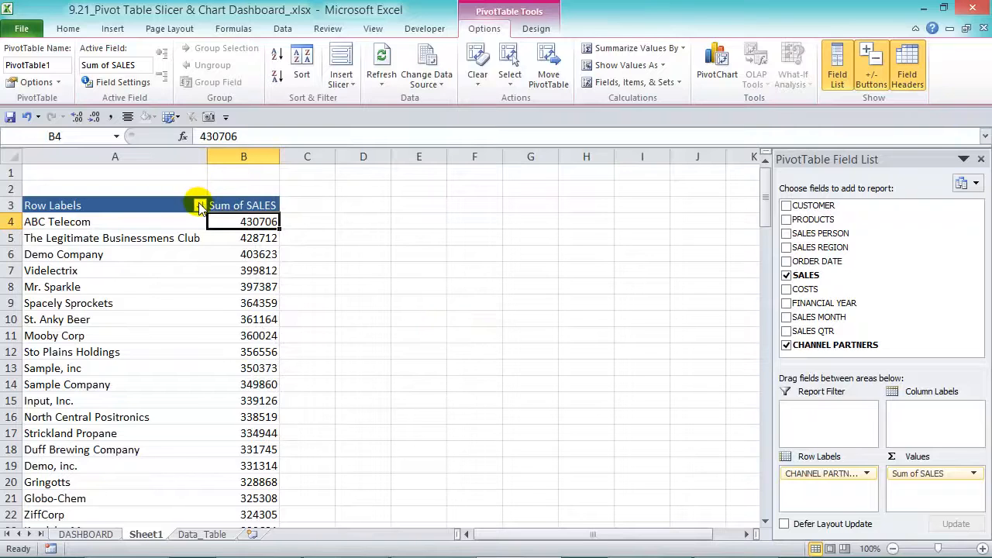
# Apply a Top 10 value filter to the channel partners, showing the top 5 items by Sum of SALES.
pyautogui.click(199, 206)
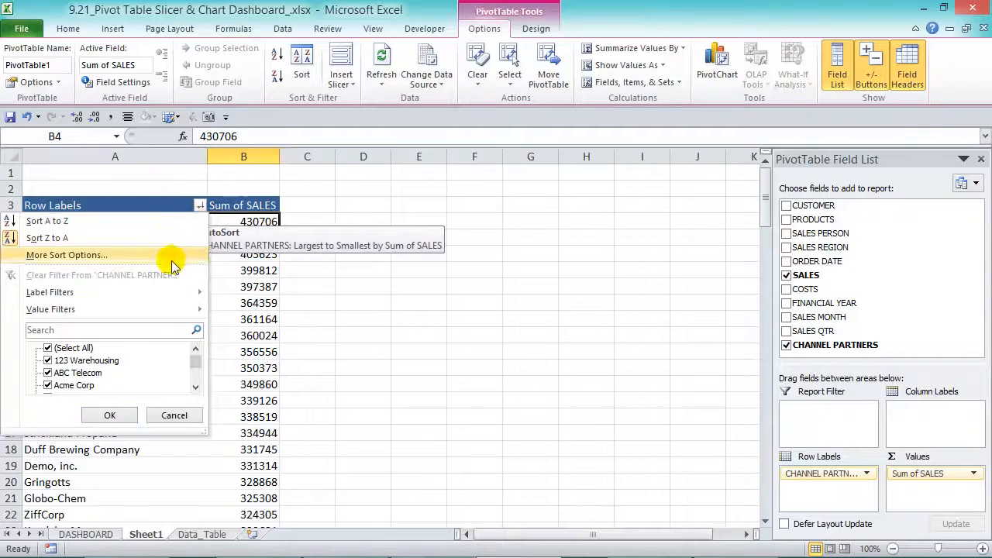
pyautogui.moveTo(163, 310)
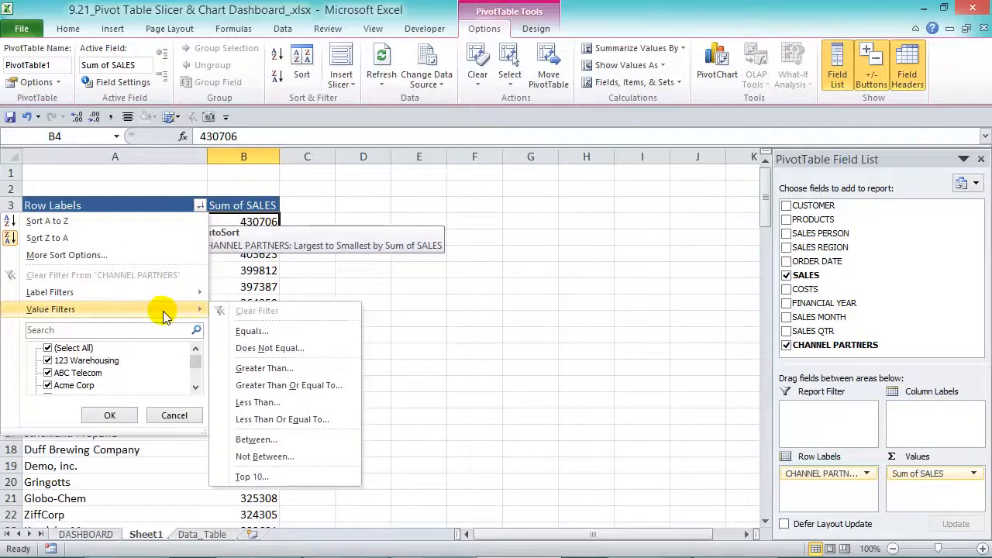
pyautogui.click(287, 475)
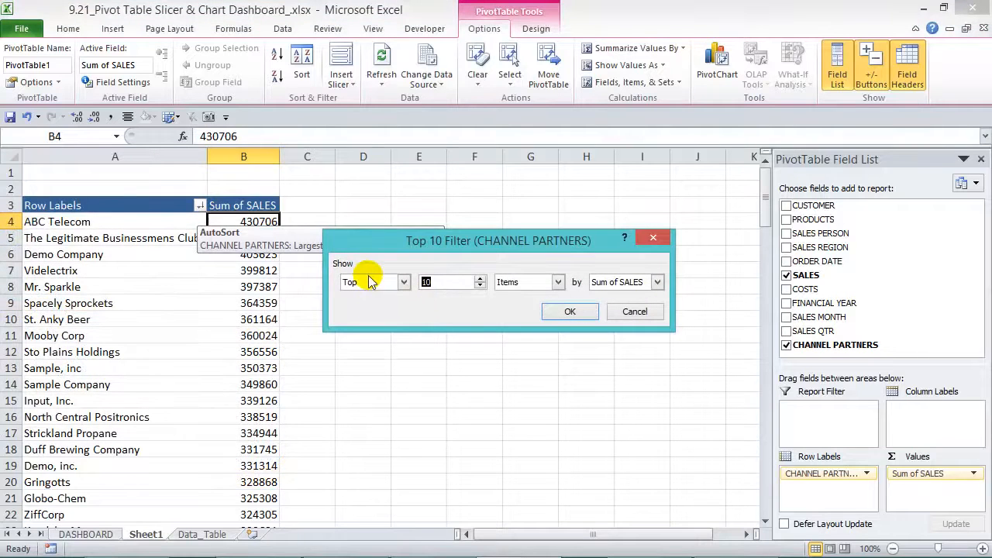
pyautogui.write('5')
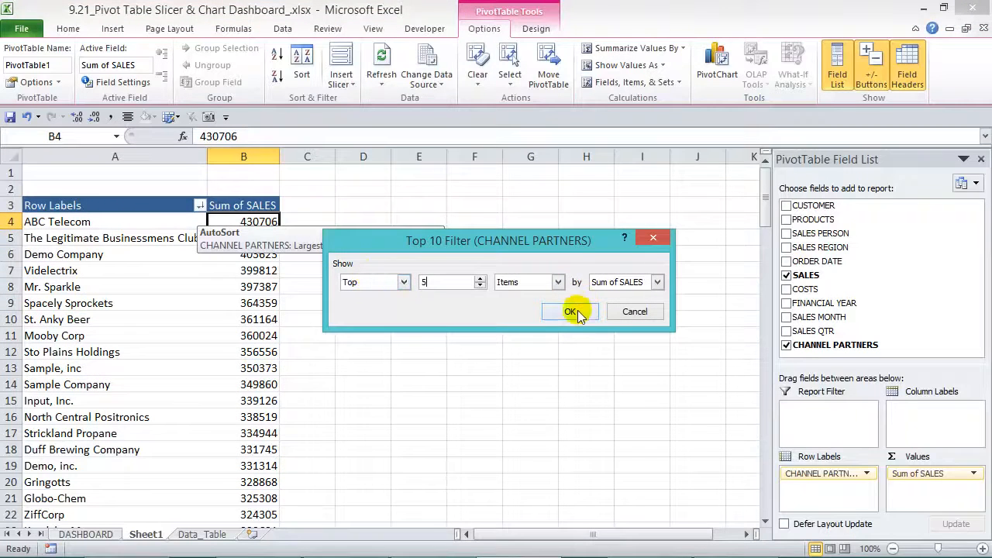
pyautogui.click(570, 311)
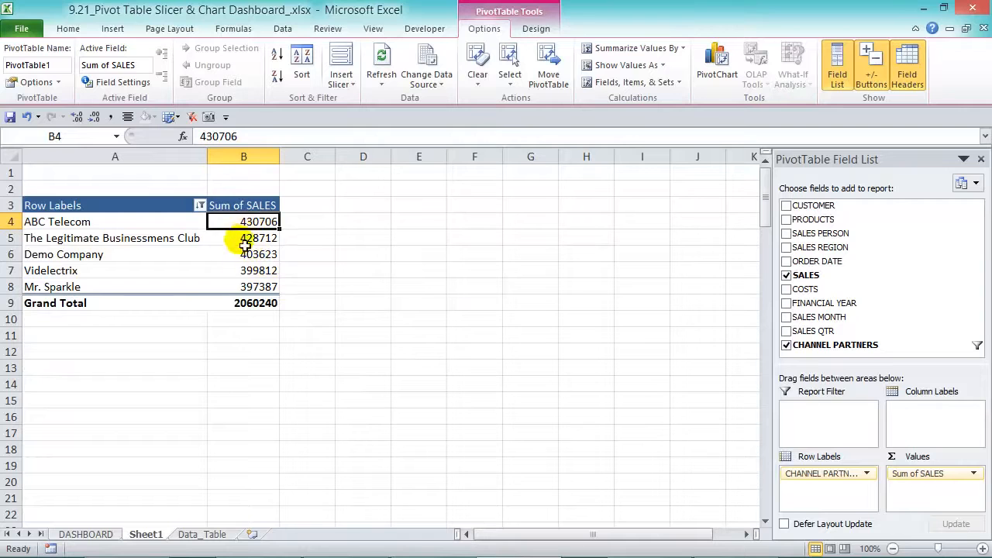
# Insert a clustered bar PivotChart from the top-five pivot table and place it beside the table, starting at about column C.
pyautogui.moveTo(249, 260)
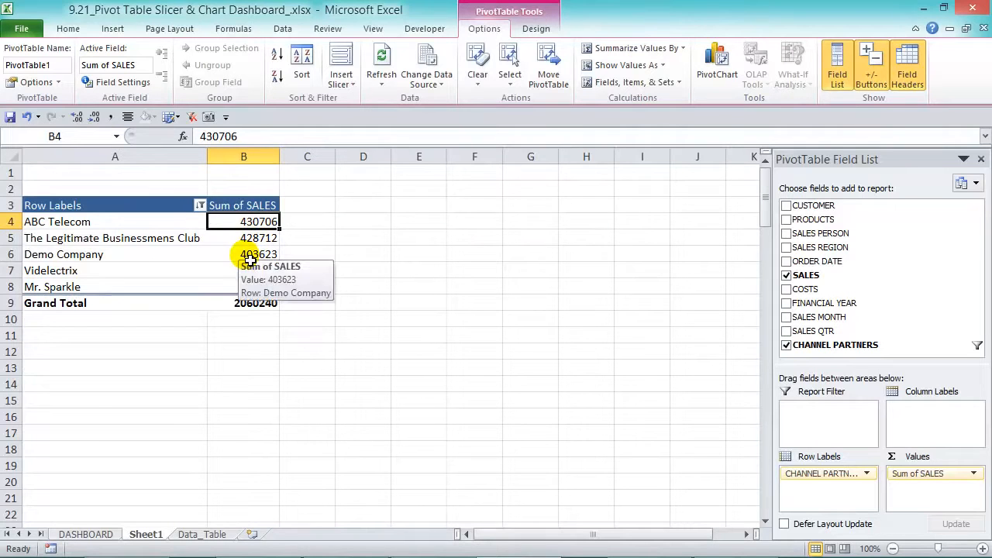
pyautogui.click(709, 62)
pyautogui.moveTo(649, 177); pyautogui.dragTo(581, 168)
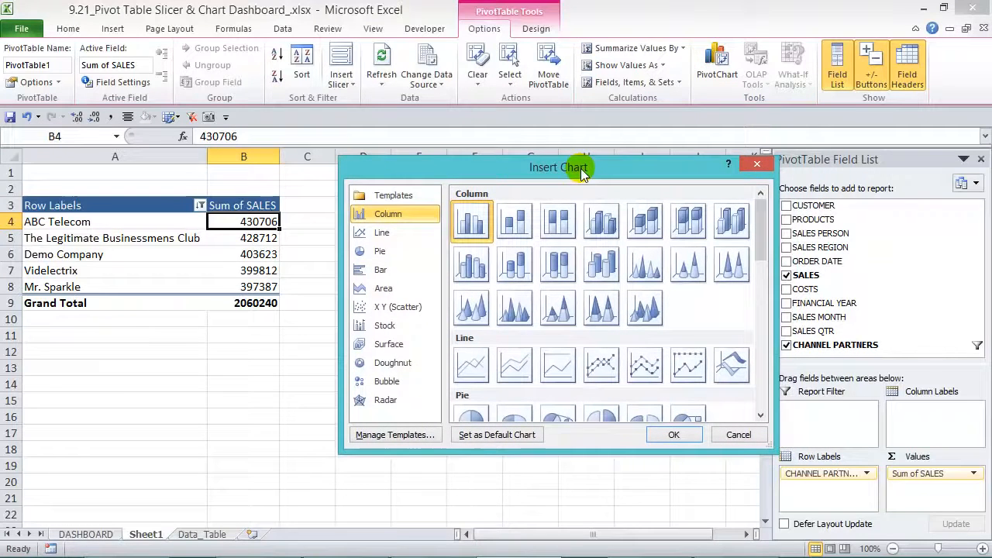
pyautogui.moveTo(763, 212); pyautogui.dragTo(763, 259)
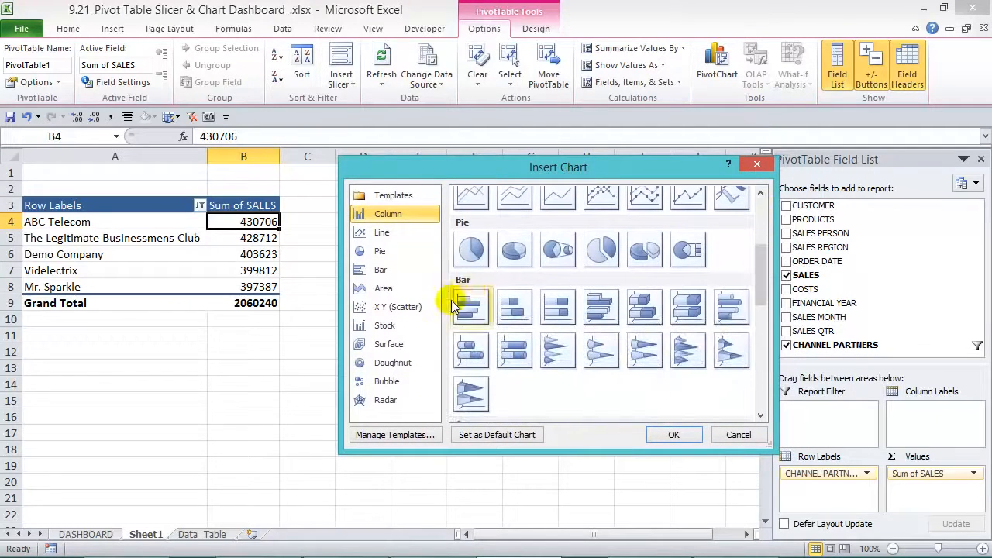
pyautogui.click(465, 306)
pyautogui.click(674, 434)
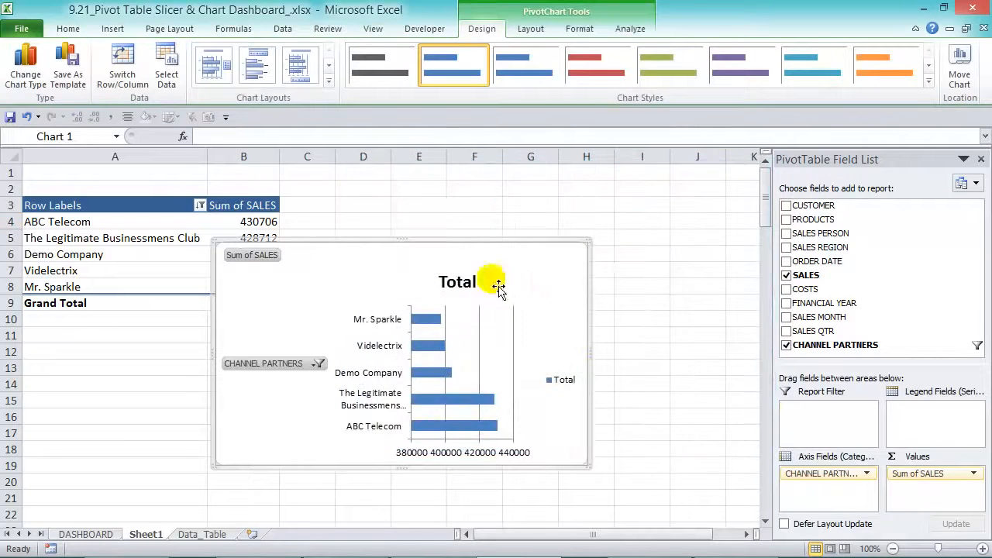
pyautogui.moveTo(478, 248); pyautogui.dragTo(564, 210)
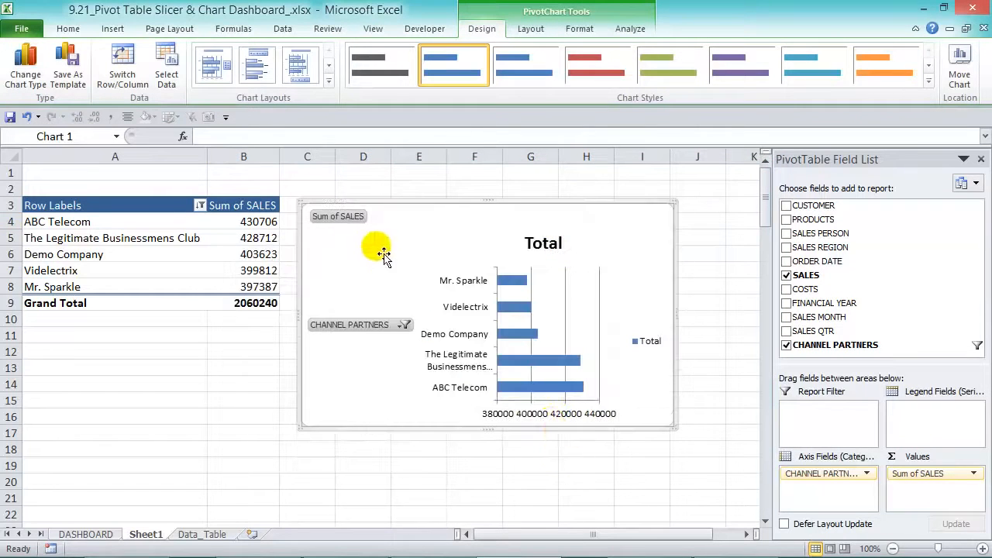
# Hide all field buttons on the pivot chart and, with the field list closed, widen the chart to about column M.
pyautogui.rightClick(347, 221)
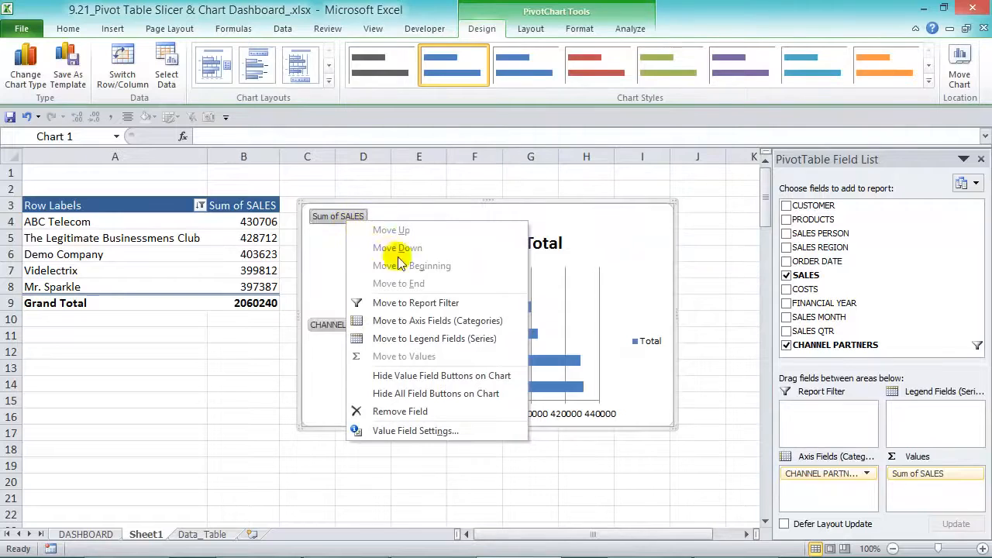
pyautogui.click(450, 393)
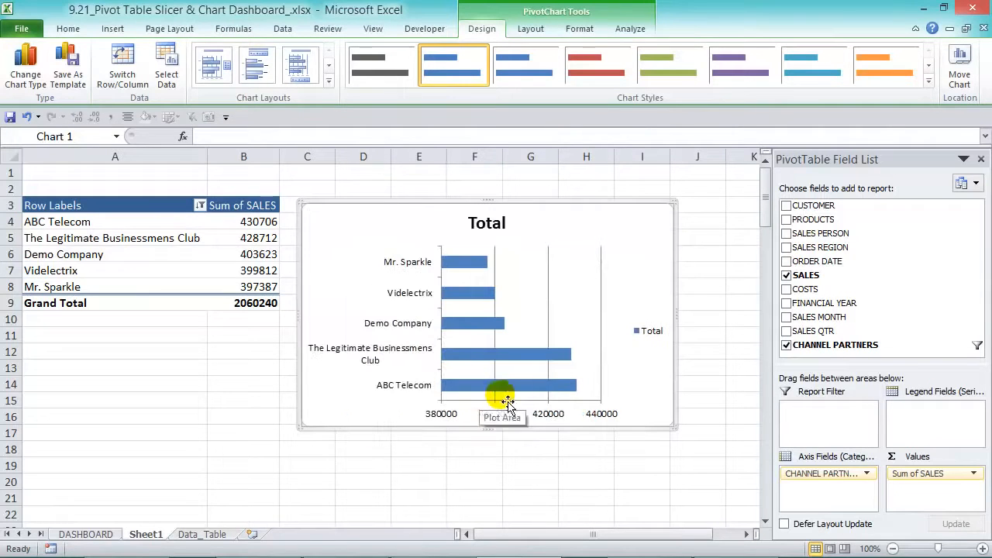
pyautogui.click(980, 160)
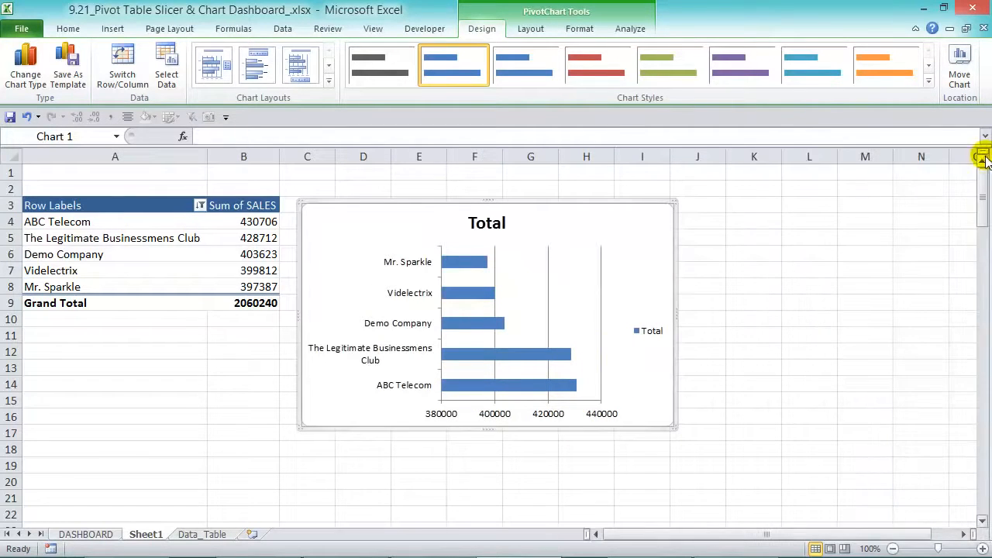
pyautogui.moveTo(675, 203); pyautogui.dragTo(878, 203)
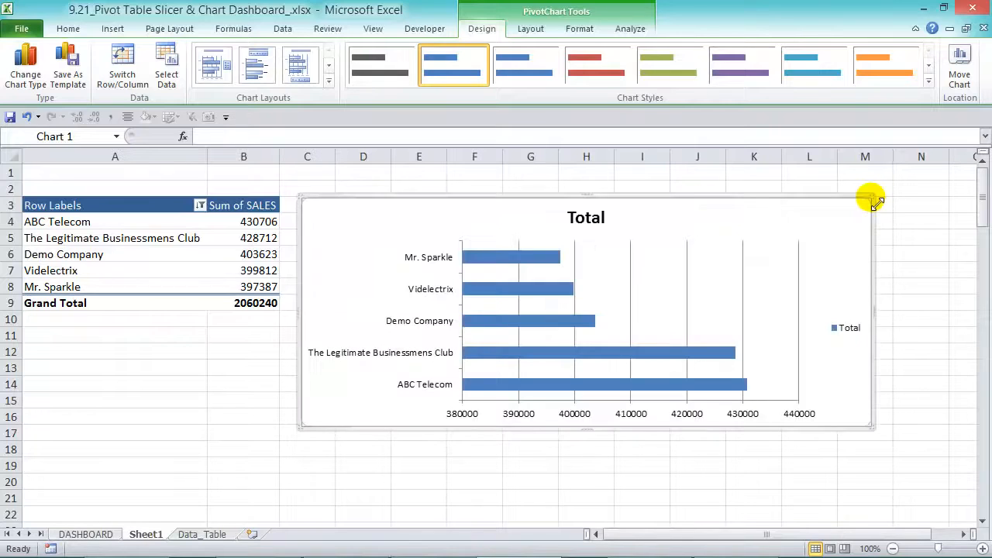
# Delete the chart legend and apply the blue chart style with shadowed bars from the second row of styles.
pyautogui.click(852, 328)
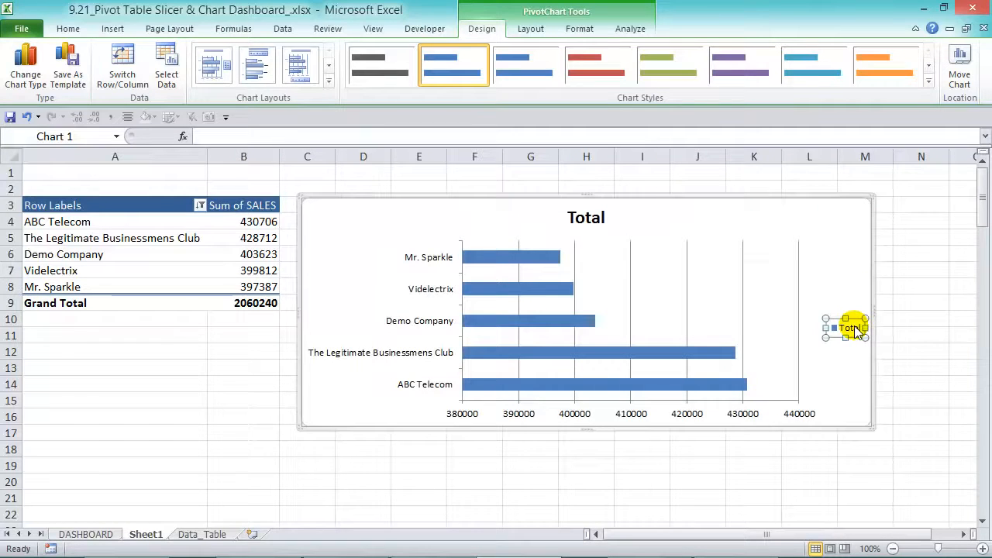
pyautogui.press('Delete')
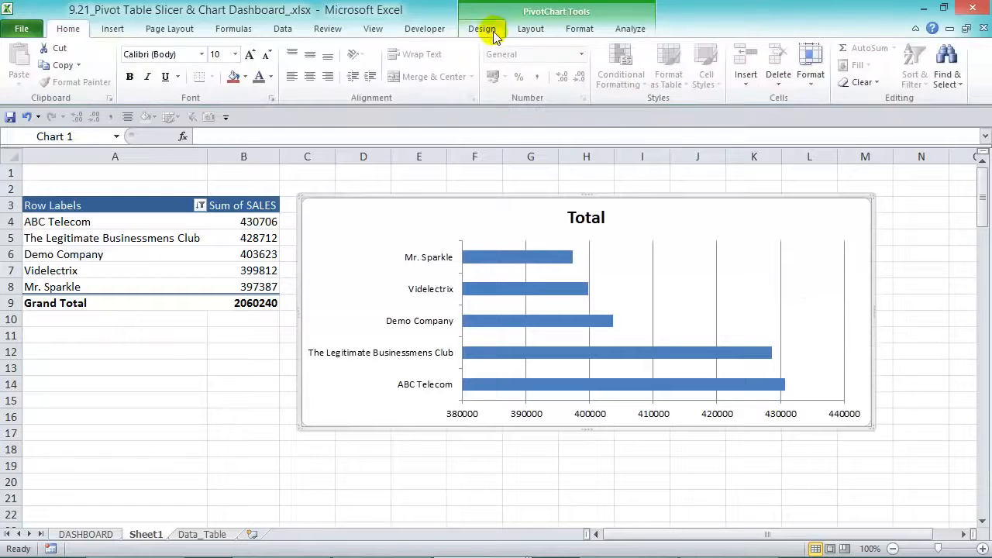
pyautogui.click(493, 31)
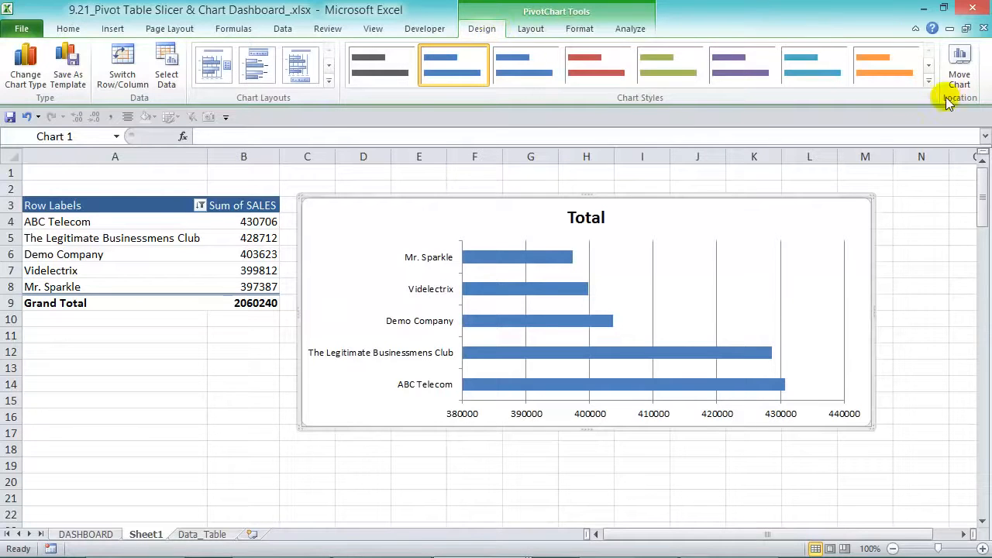
pyautogui.click(929, 79)
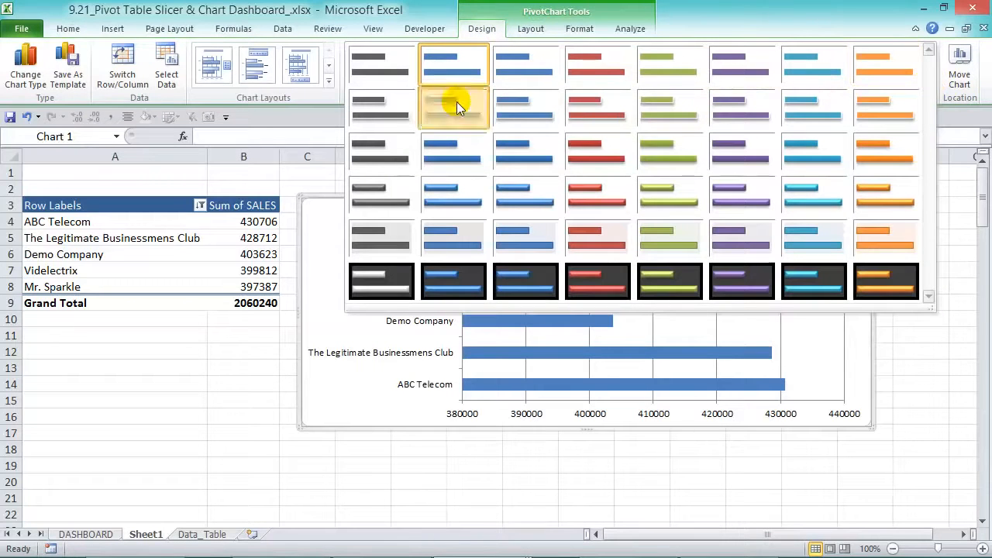
pyautogui.press('Escape')
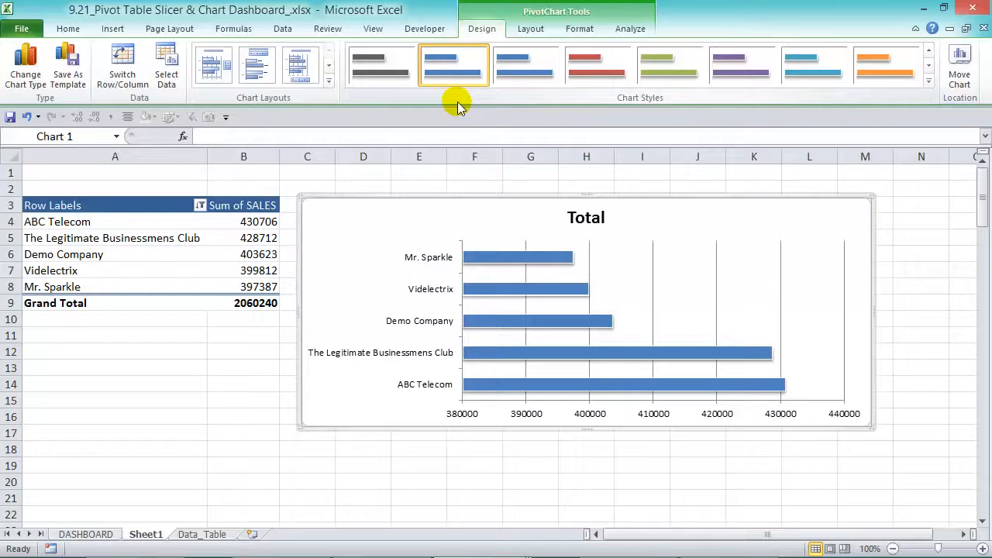
# Delete the chart's vertical gridlines and set the channel partner axis labels to the darkest grey shade of the white theme colour.
pyautogui.click(653, 287)
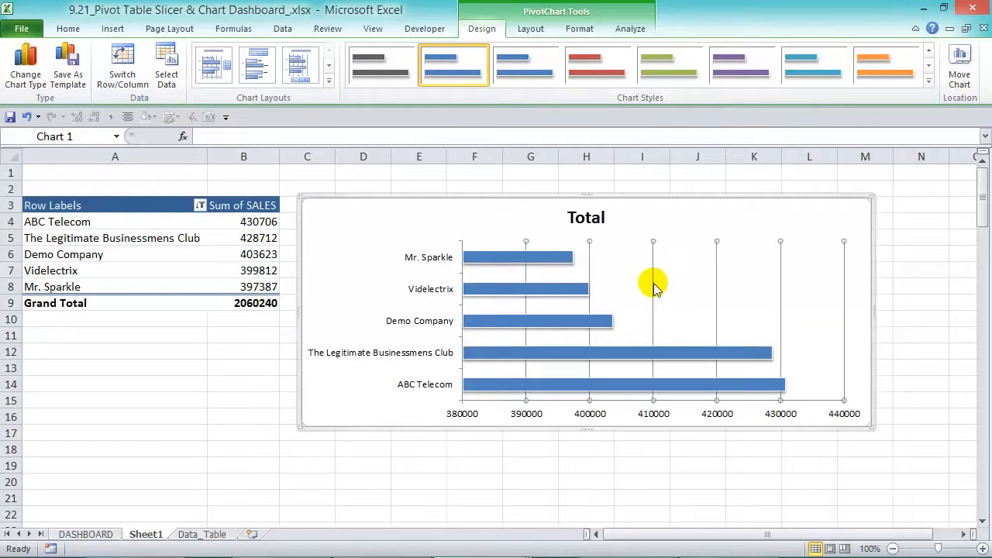
pyautogui.press('Delete')
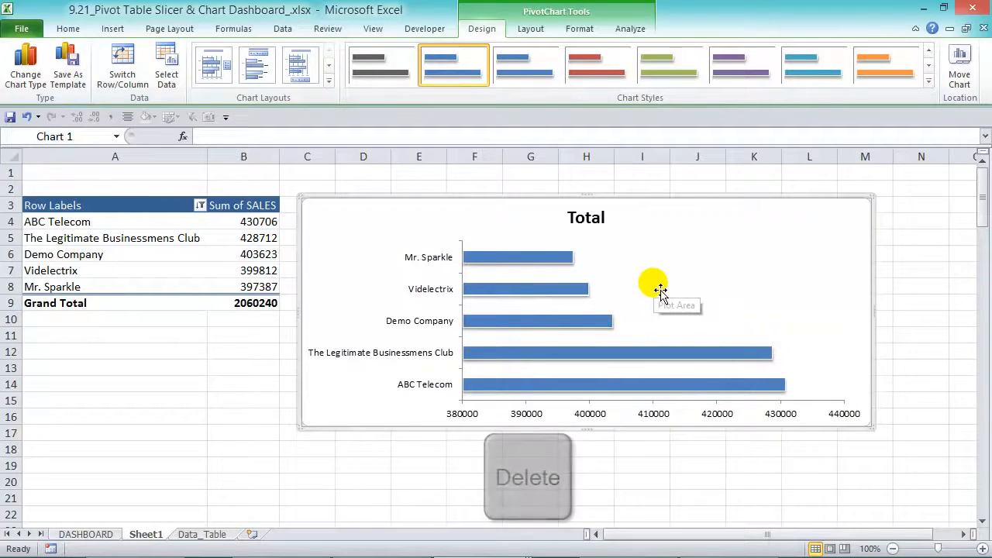
pyautogui.click(429, 260)
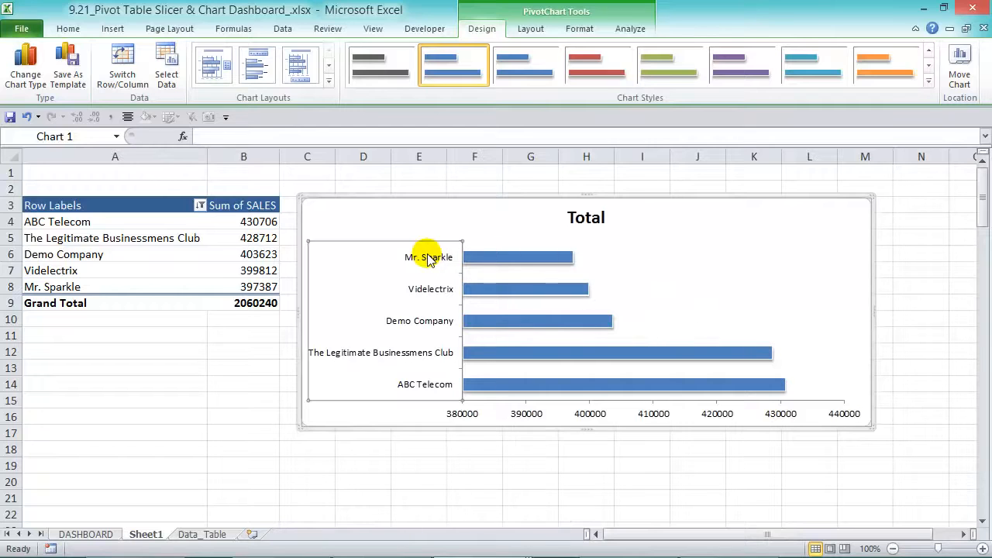
pyautogui.click(68, 28)
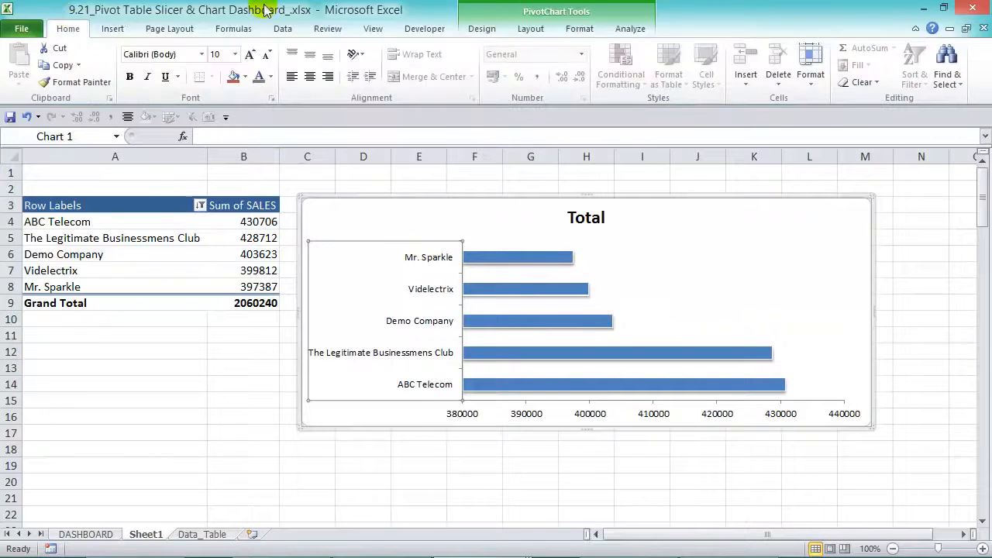
pyautogui.click(270, 76)
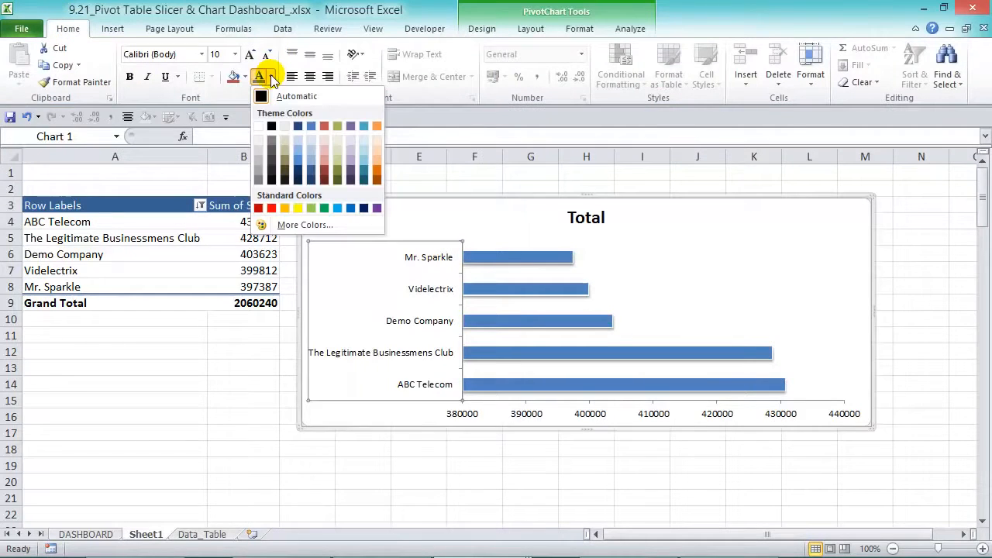
pyautogui.click(260, 181)
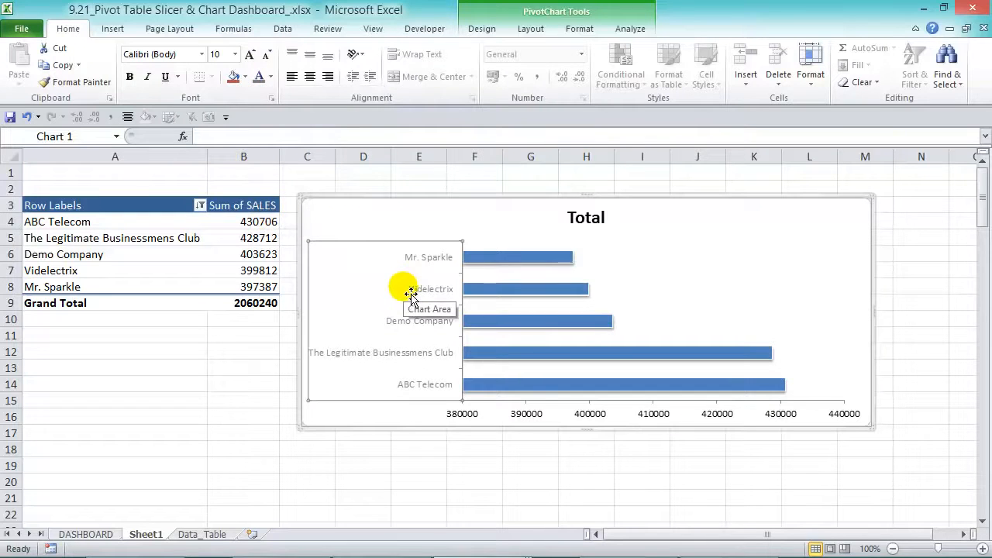
# Delete the horizontal value axis and add data labels to the bars.
pyautogui.click(527, 413)
pyautogui.press('Delete')
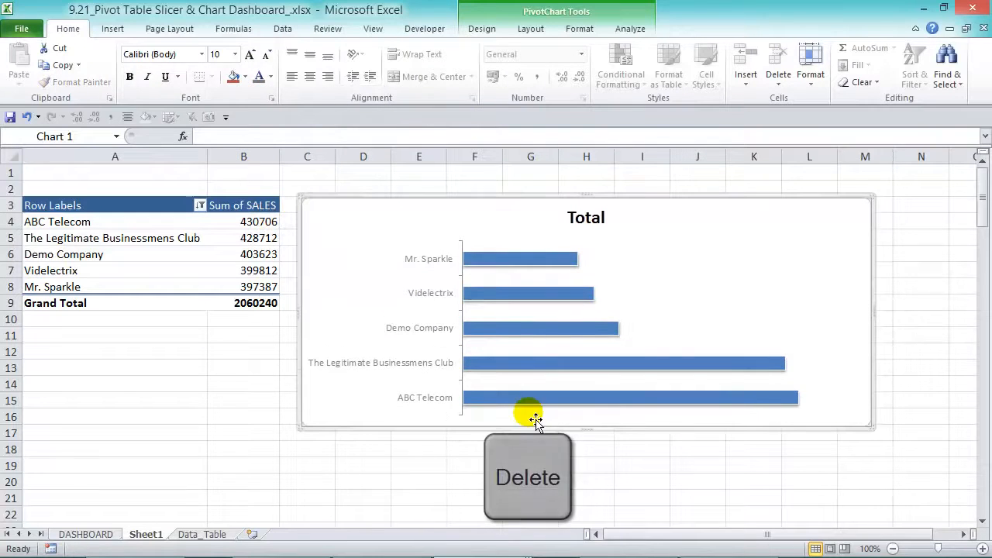
pyautogui.click(558, 260)
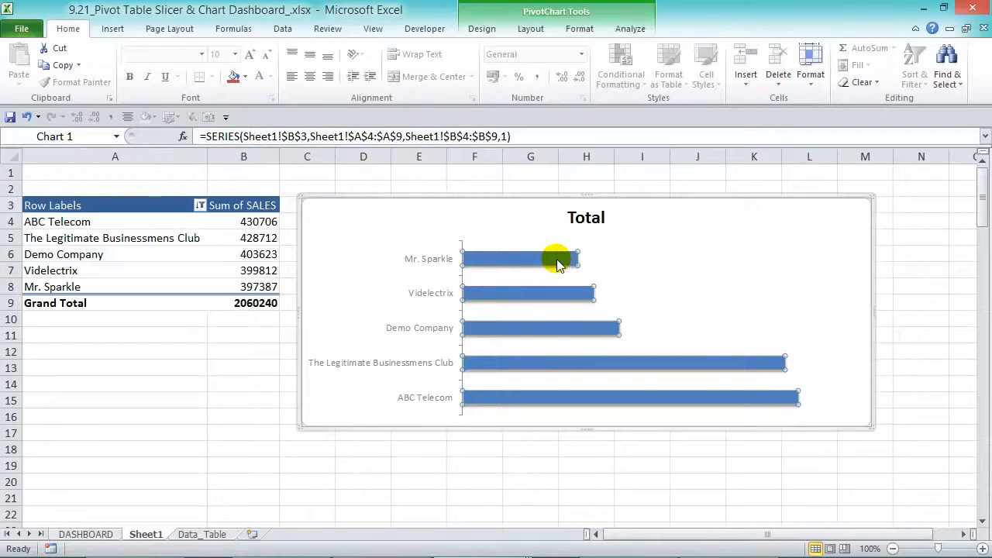
pyautogui.rightClick(557, 262)
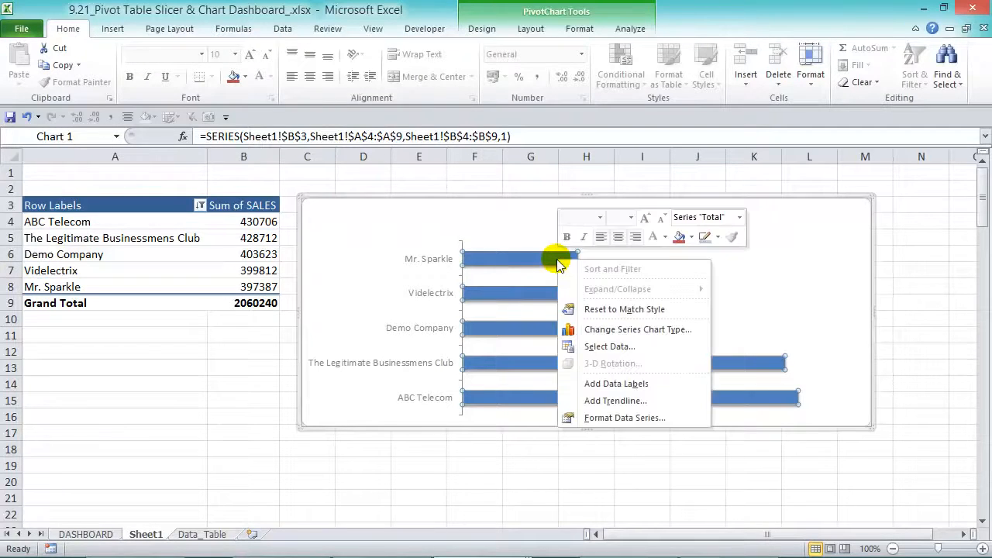
pyautogui.click(670, 384)
# Set the data labels' font colour to the dark blue theme colour.
pyautogui.click(614, 262)
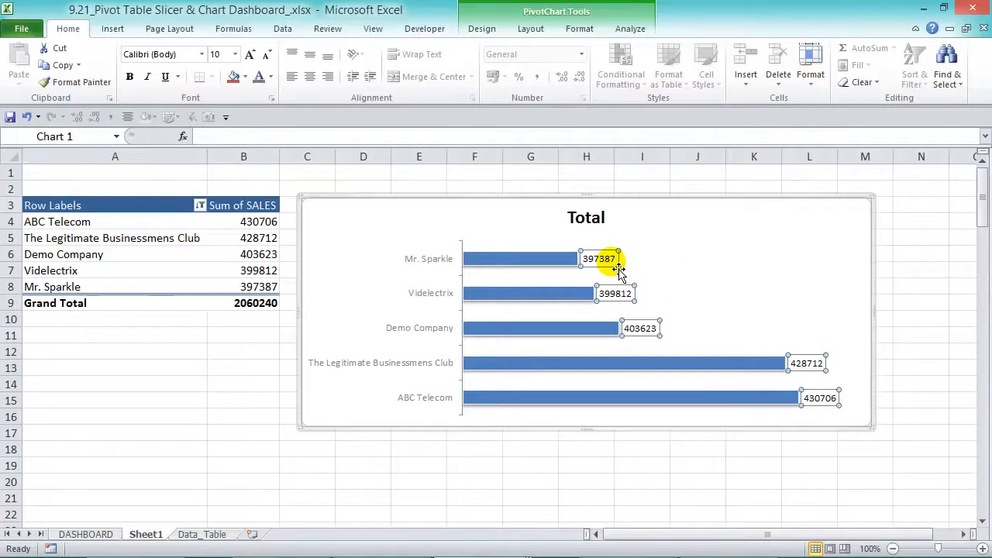
pyautogui.click(270, 76)
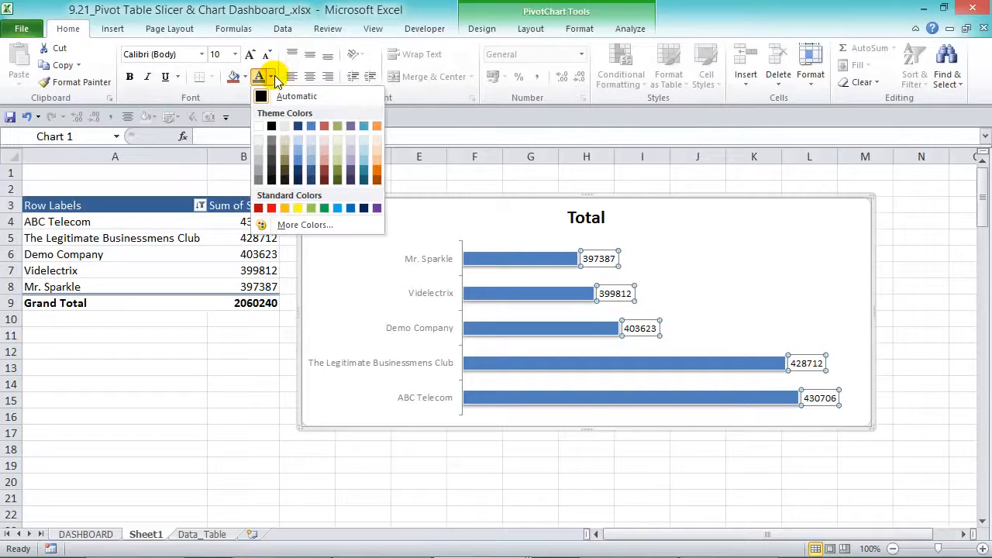
pyautogui.click(299, 126)
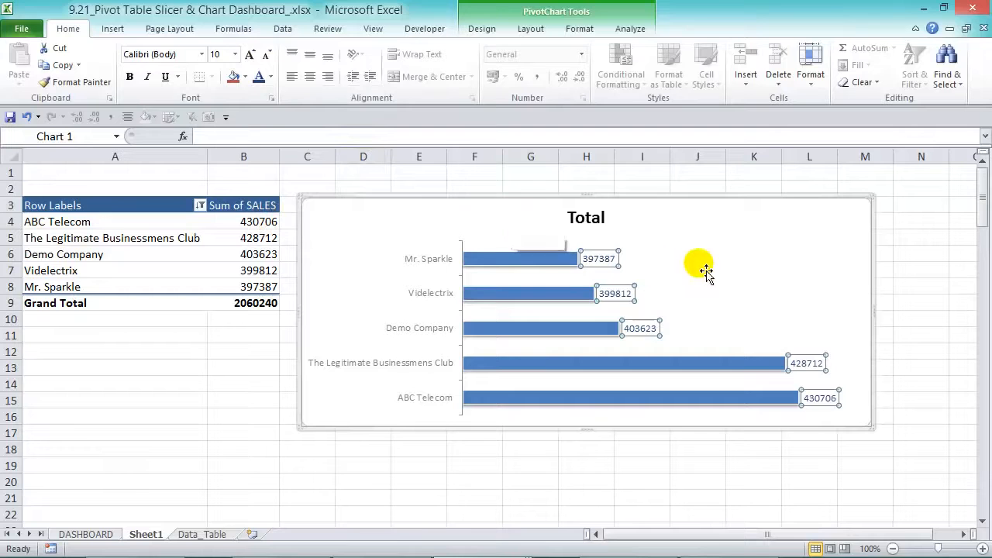
# Format the data labels as Number with 0 decimal places and the 1000 separator.
pyautogui.hotkey('ctrl', '1')
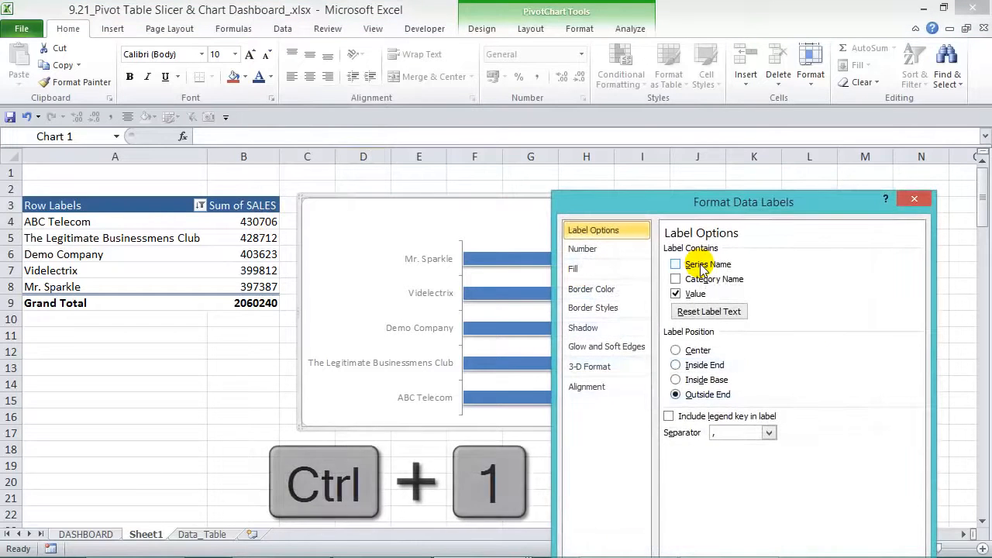
pyautogui.click(611, 252)
pyautogui.click(680, 272)
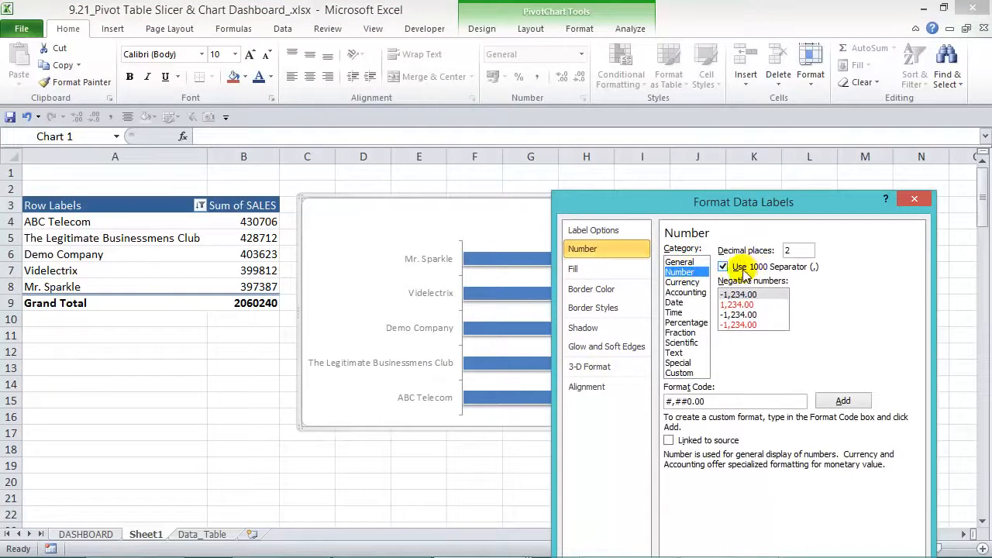
pyautogui.doubleClick(788, 251)
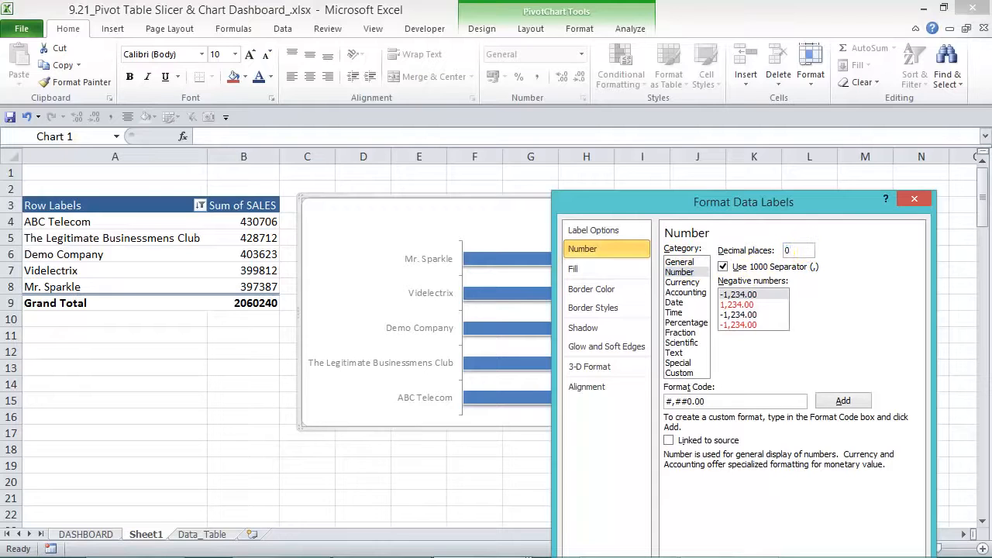
pyautogui.write('0')
pyautogui.moveTo(803, 204); pyautogui.dragTo(803, 168)
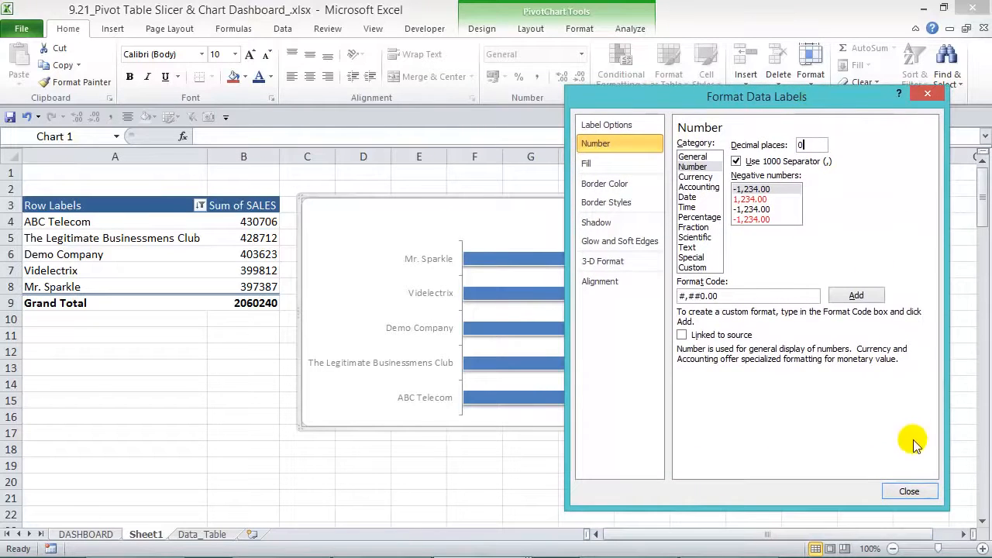
pyautogui.click(915, 491)
# Replace the chart title with "Top 5 Channel Partners".
pyautogui.click(603, 221)
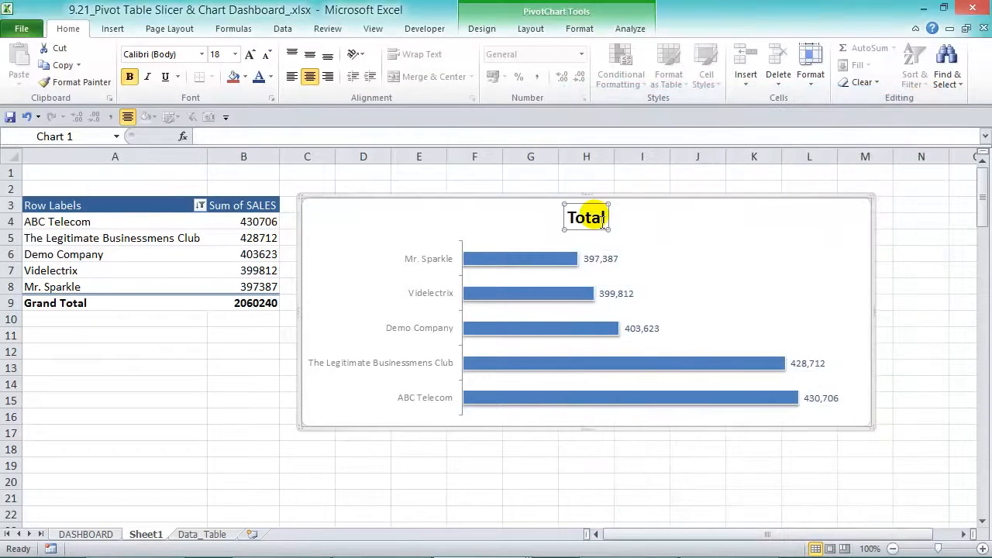
pyautogui.doubleClick(598, 221)
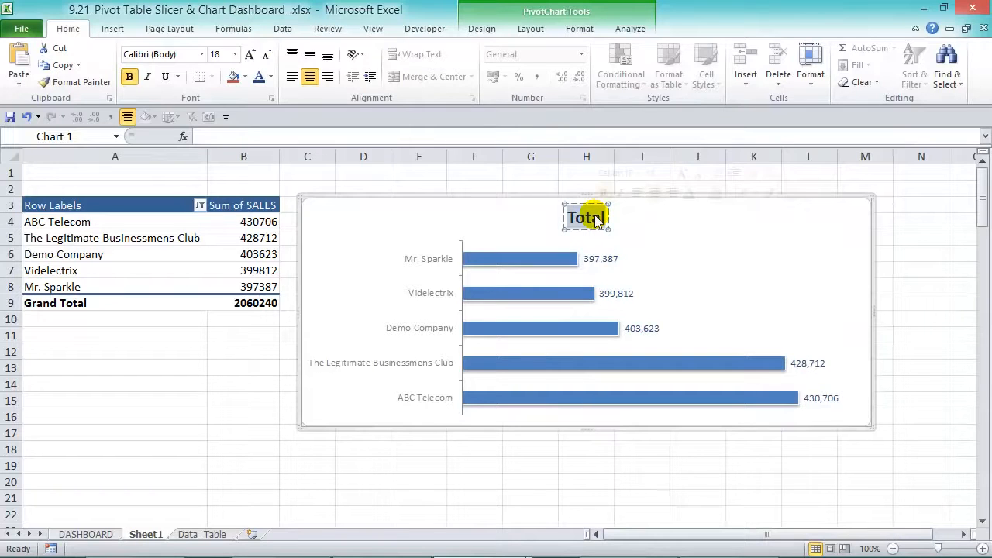
pyautogui.write('T')
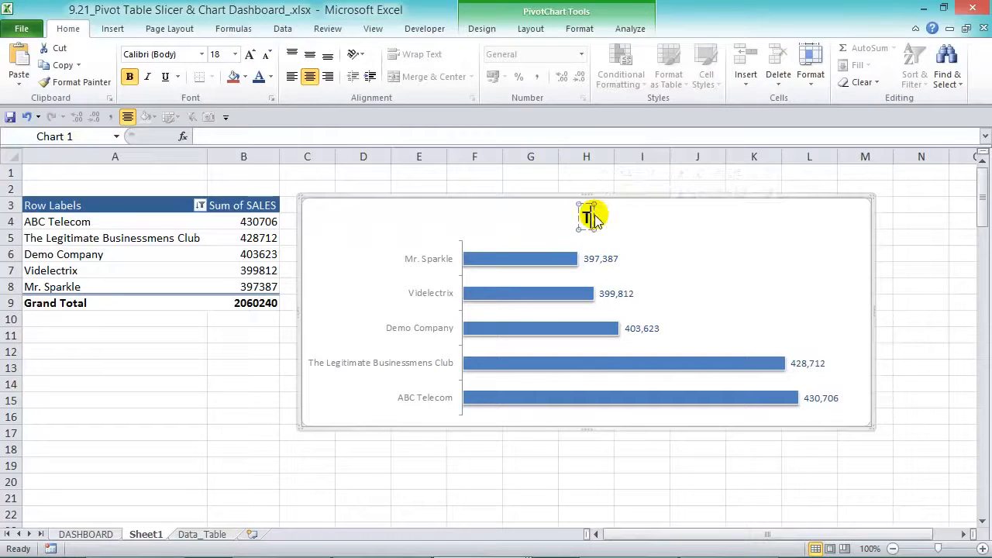
pyautogui.write('op 5 Ch')
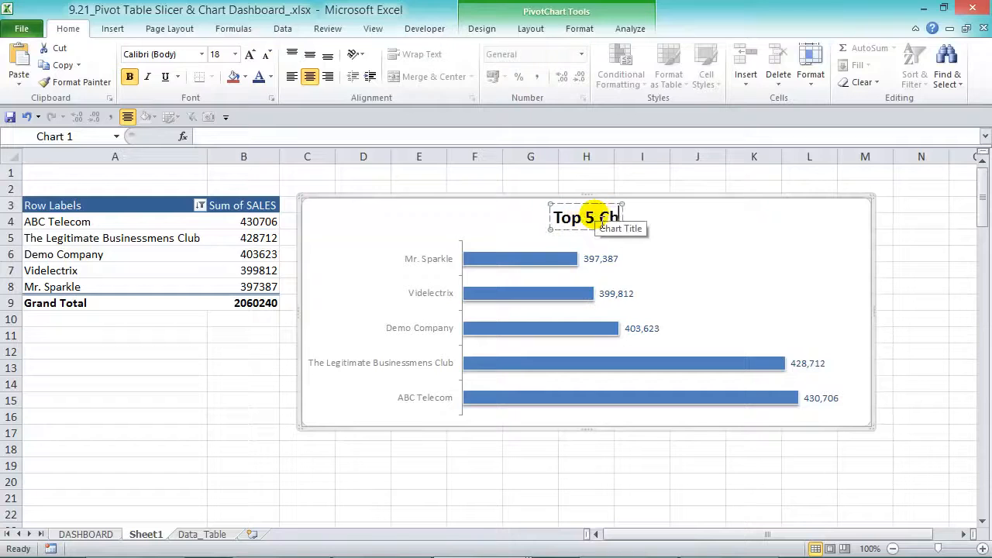
pyautogui.write('annel Partners')
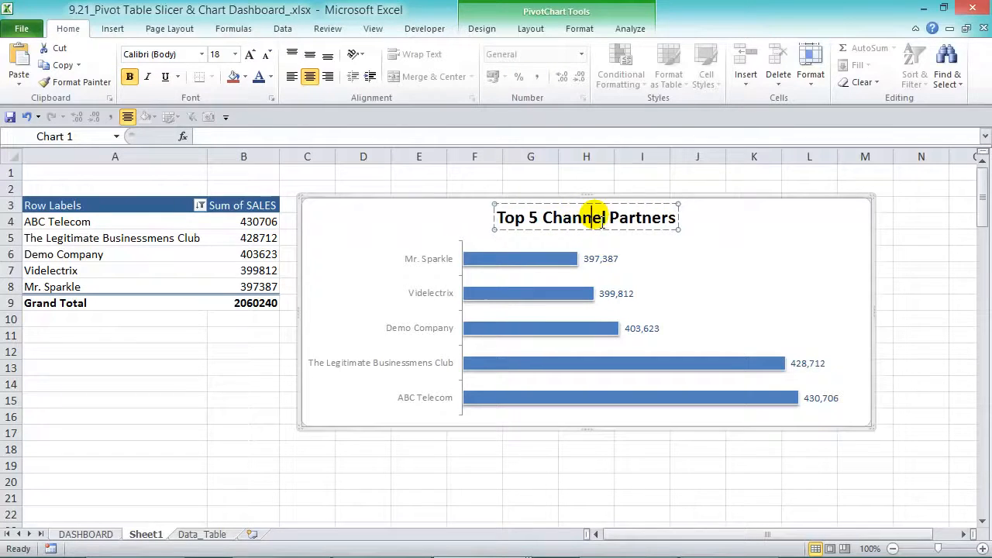
# Set the chart title's font colour to the darkest grey shade of the white theme colour.
pyautogui.tripleClick(596, 218)
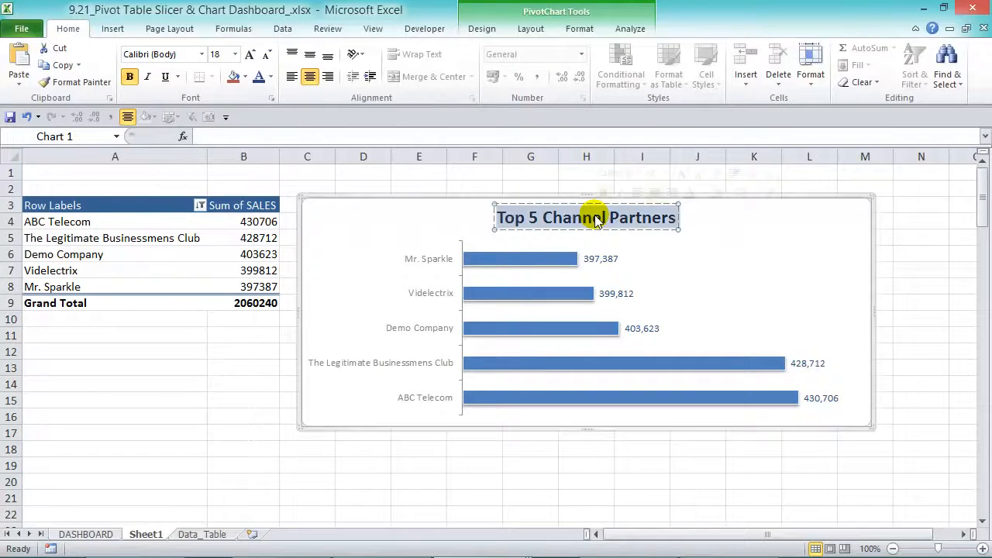
pyautogui.click(701, 193)
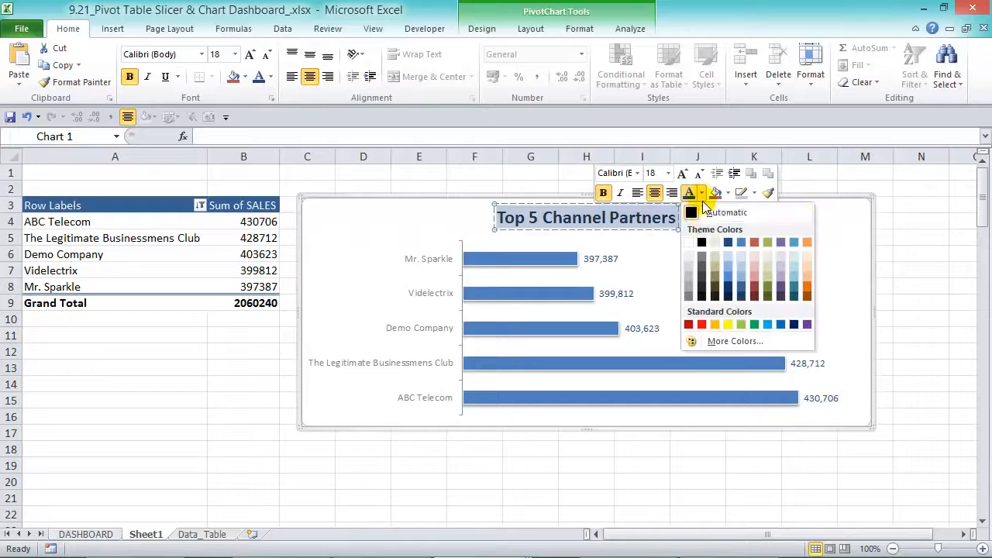
pyautogui.click(689, 298)
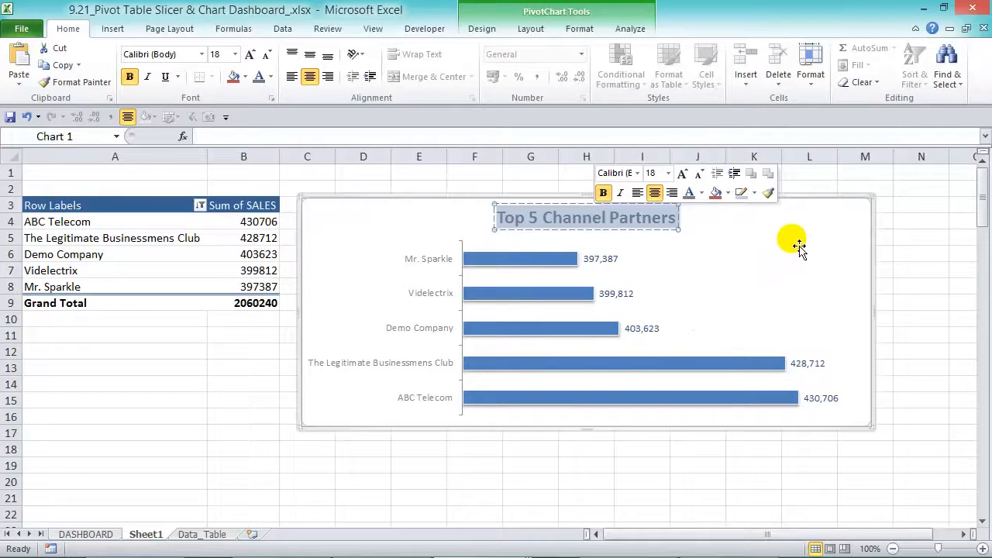
# Fill the chart area with the lightest grey shade of the white theme colour.
pyautogui.click(783, 226)
pyautogui.rightClick(782, 225)
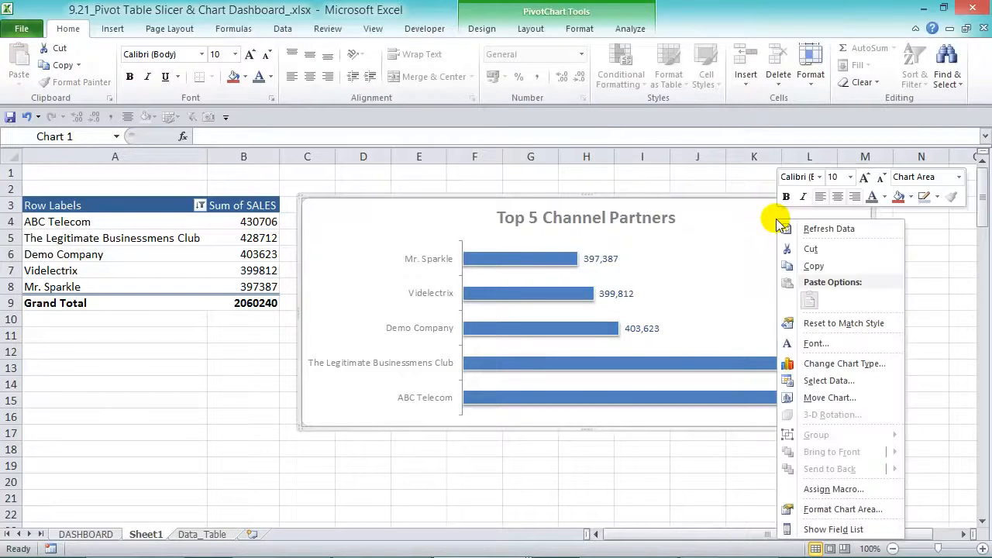
pyautogui.click(911, 197)
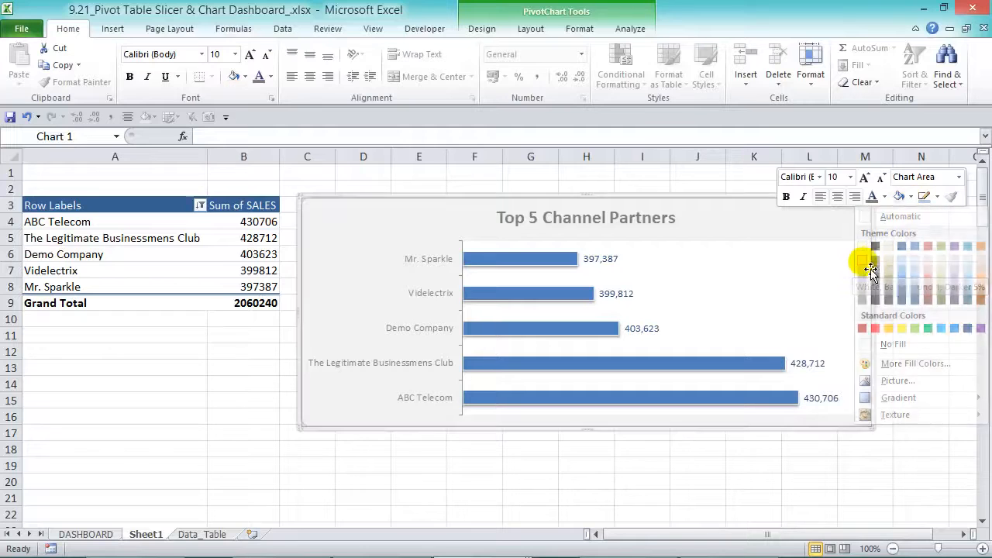
pyautogui.click(864, 262)
# Fill the plot area with the same light grey as the chart area, then reselect the whole chart.
pyautogui.click(803, 273)
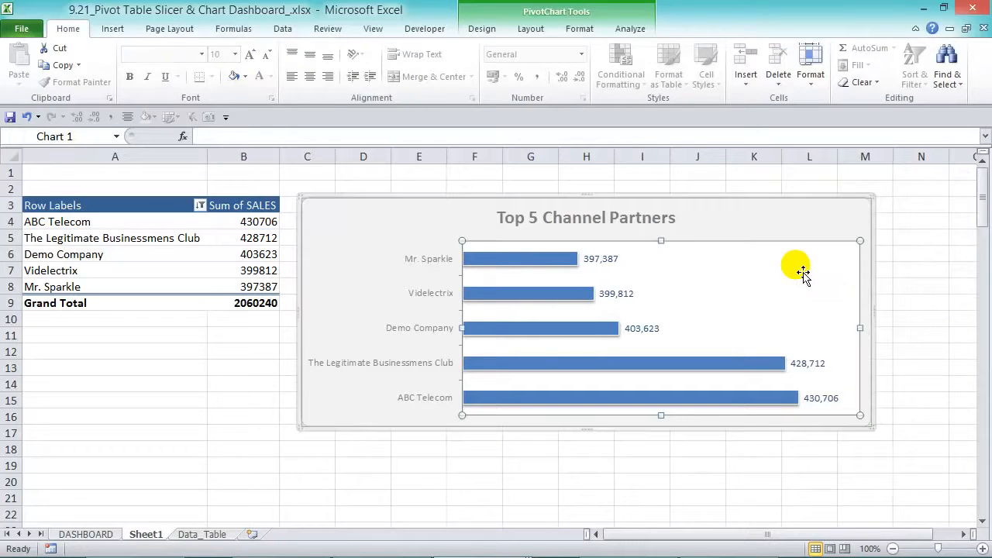
pyautogui.rightClick(796, 265)
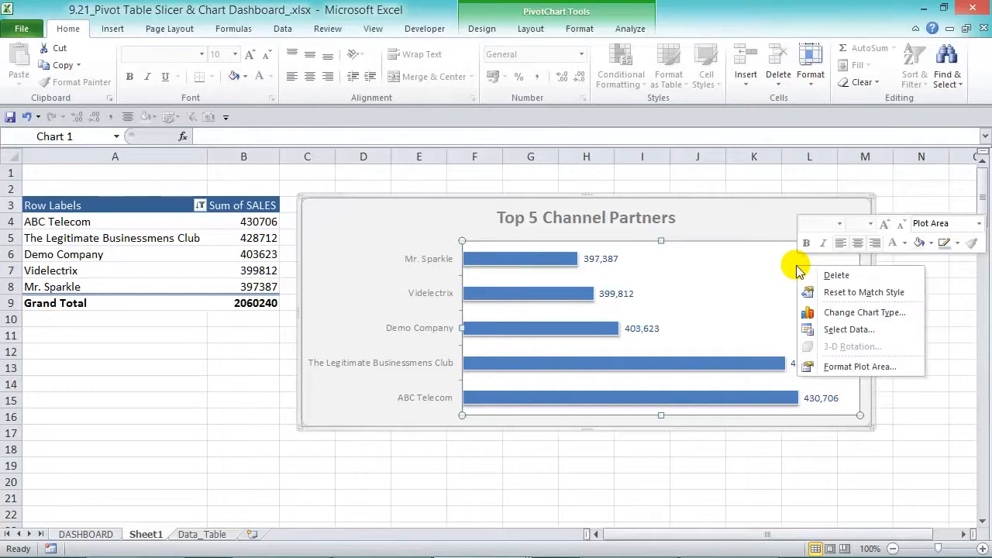
pyautogui.click(919, 244)
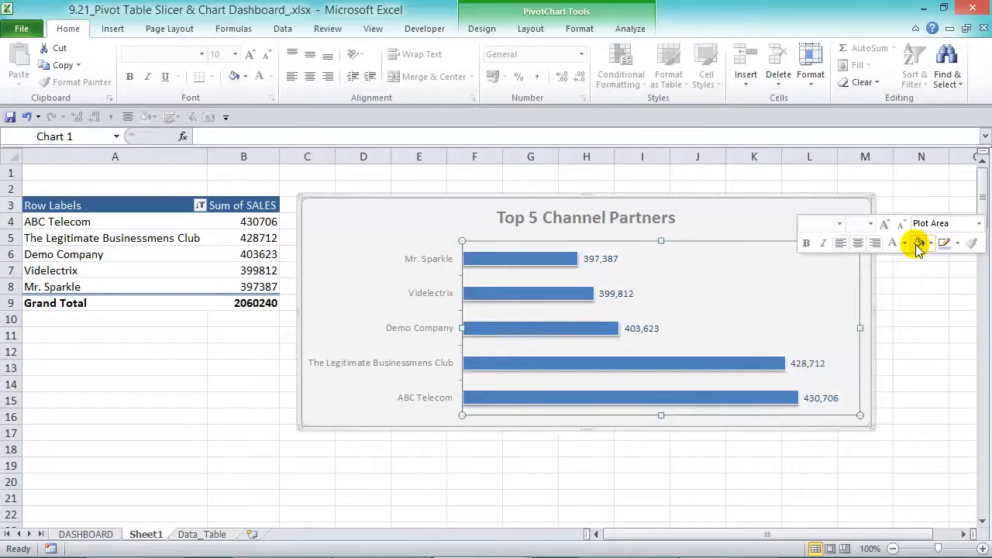
pyautogui.click(789, 206)
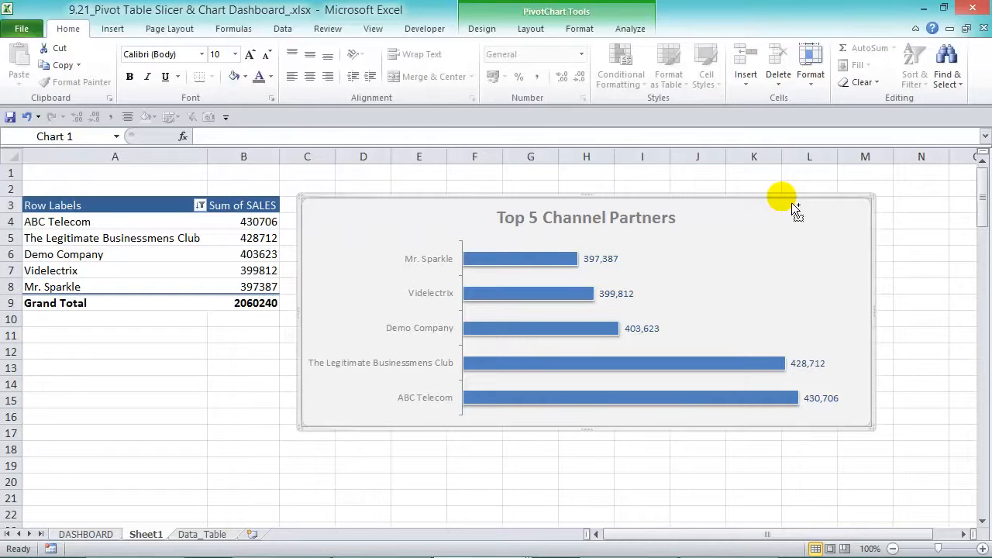
# Give the chart area a solid border line in the white theme colour.
pyautogui.hotkey('ctrl', '1')
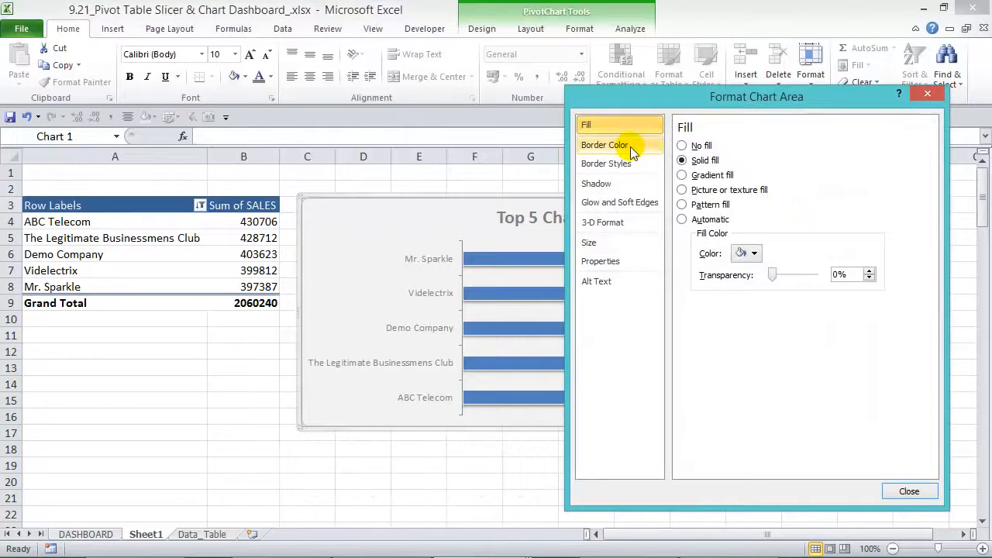
pyautogui.click(631, 148)
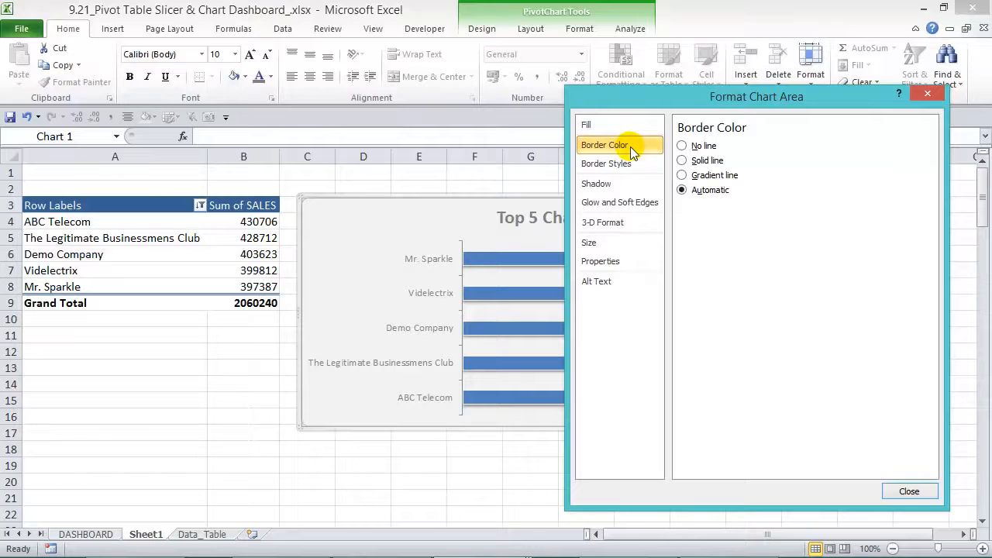
pyautogui.click(682, 161)
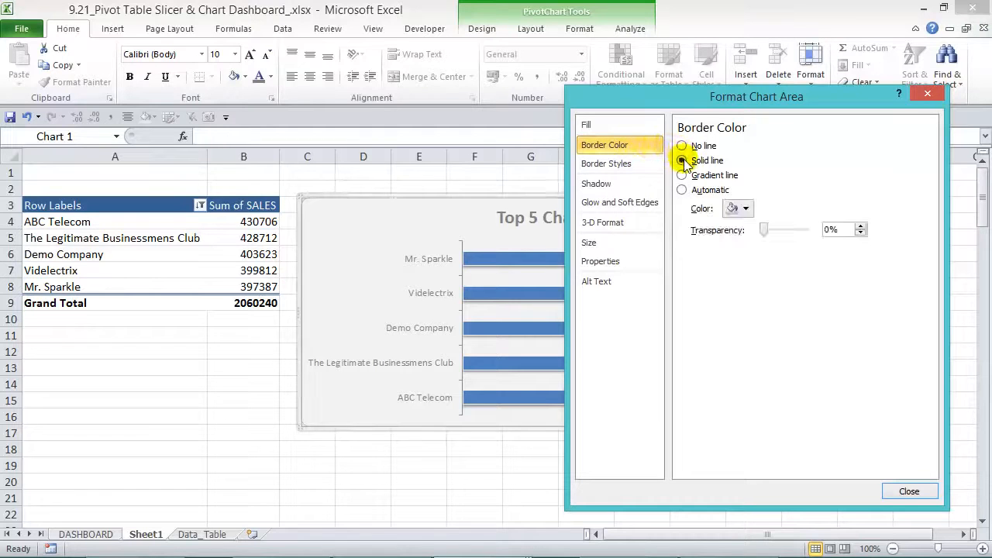
pyautogui.click(746, 207)
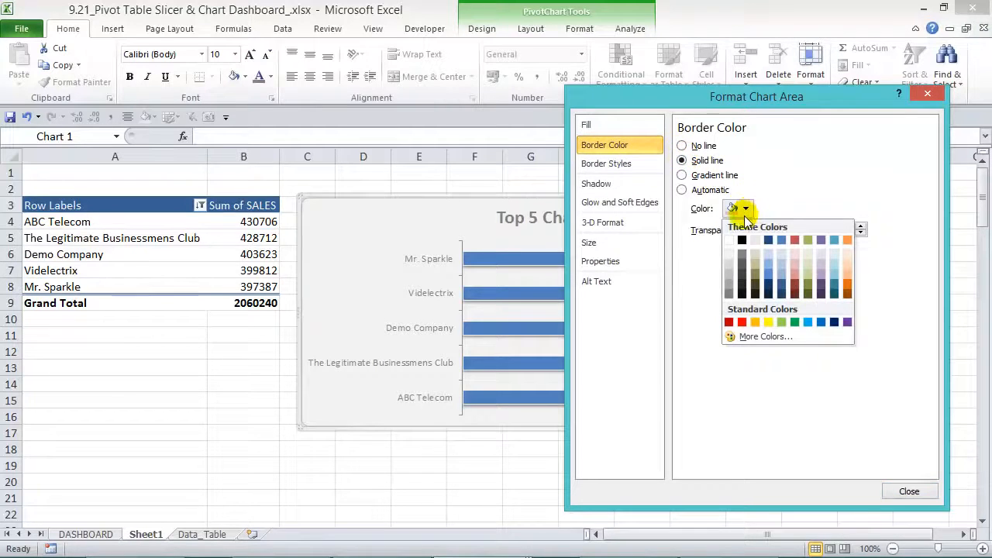
pyautogui.click(727, 241)
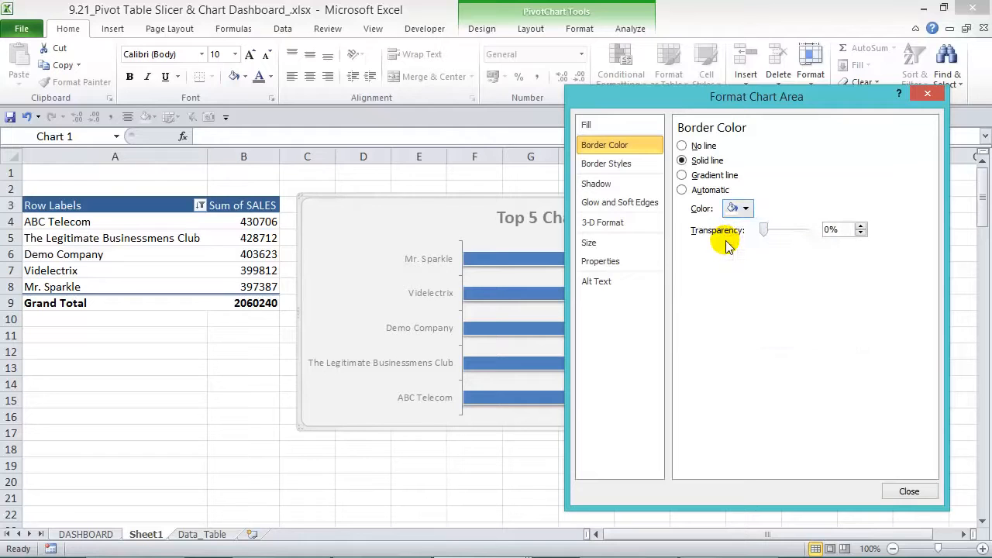
# Set the chart area's border width to 5 pt with rounded corners, then deselect the chart.
pyautogui.click(620, 164)
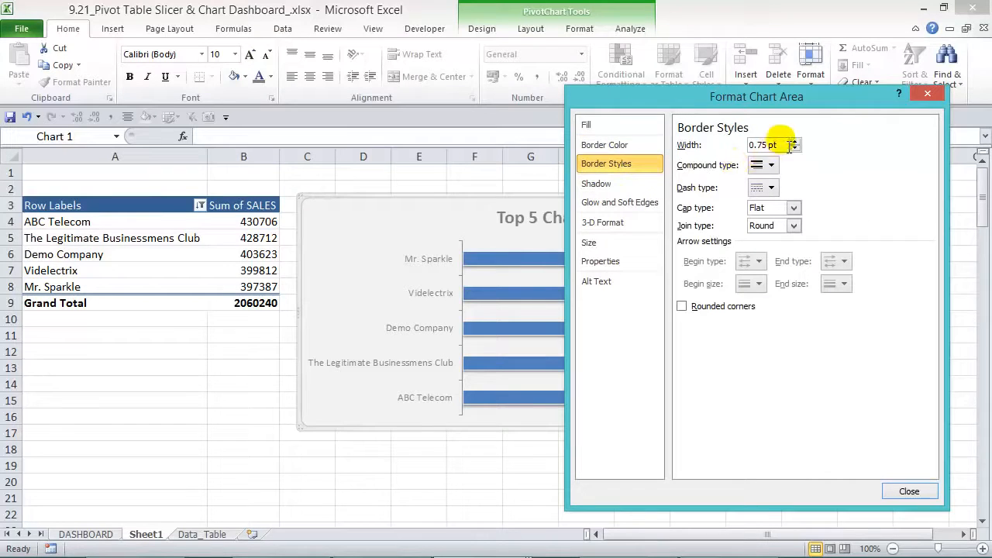
pyautogui.click(775, 145)
pyautogui.write('5')
pyautogui.press('Tab')
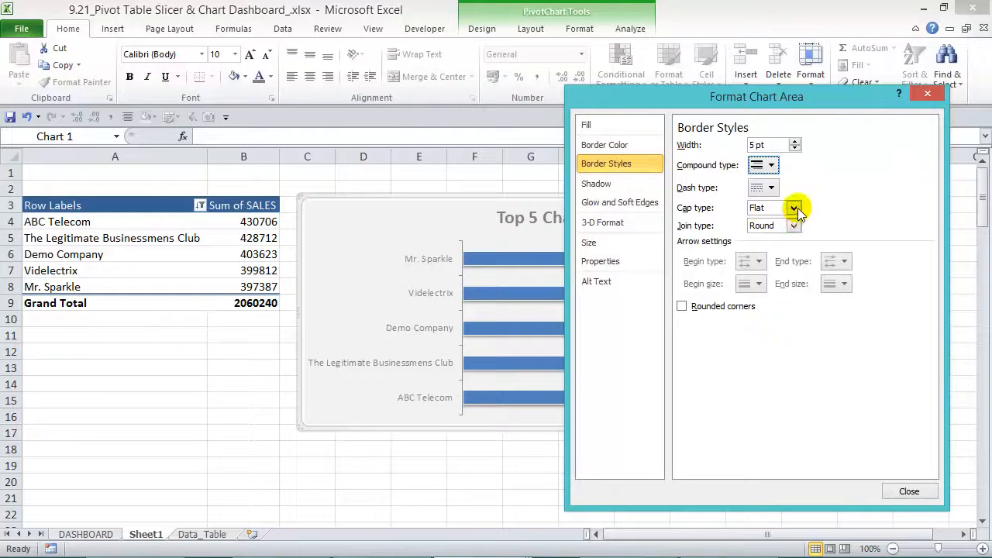
pyautogui.click(684, 307)
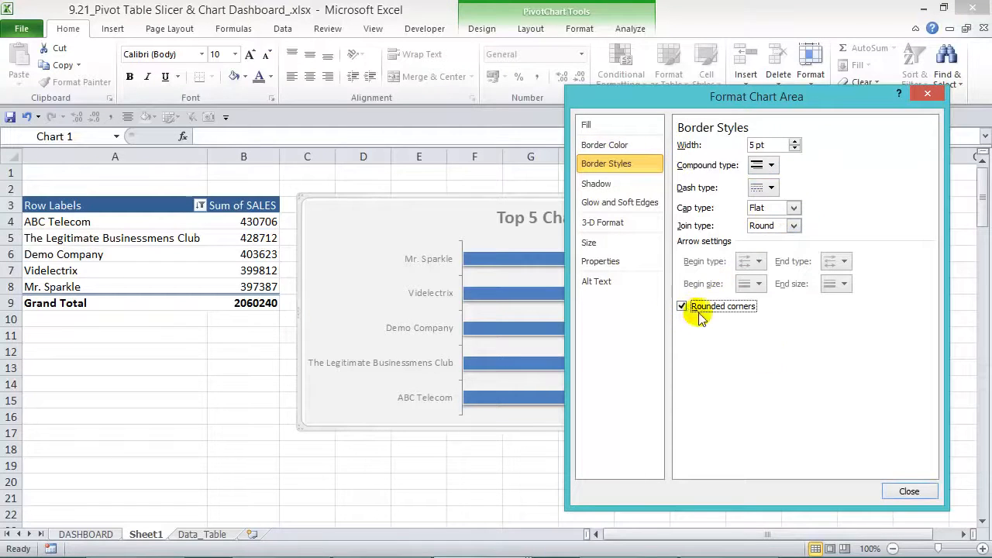
pyautogui.click(904, 491)
pyautogui.click(926, 318)
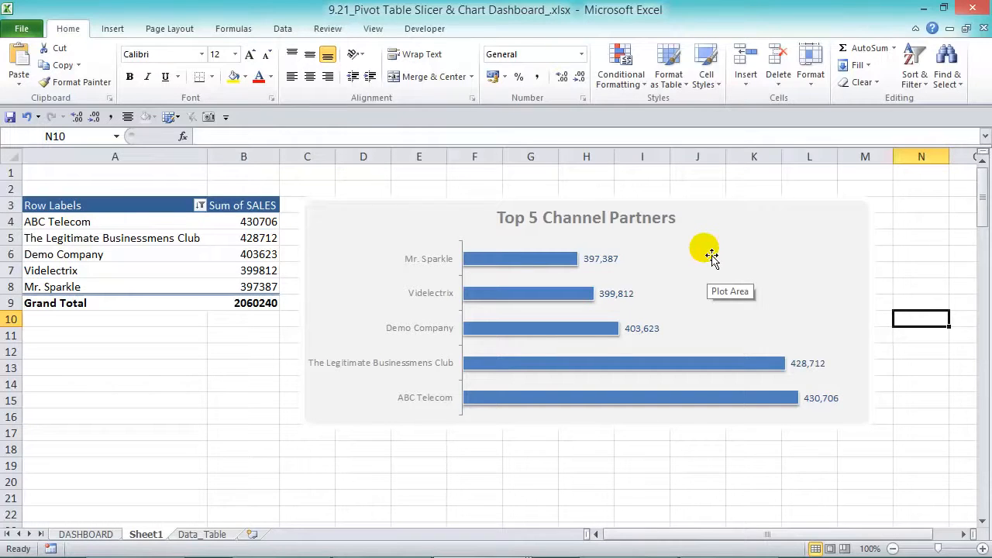
# Save the Top 5 Channel Partners chart's formatting as a chart template named "DAshboard Chart".
pyautogui.click(711, 256)
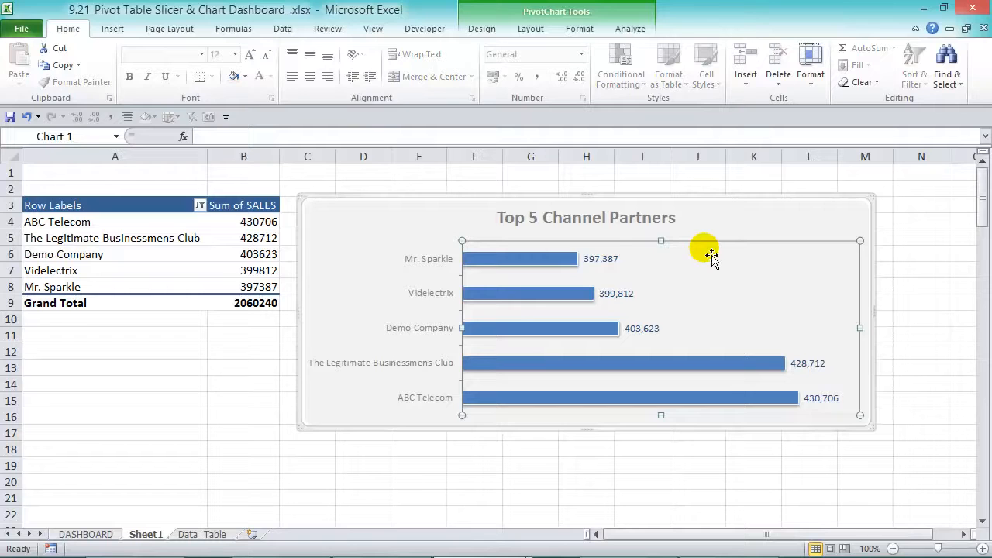
pyautogui.click(481, 28)
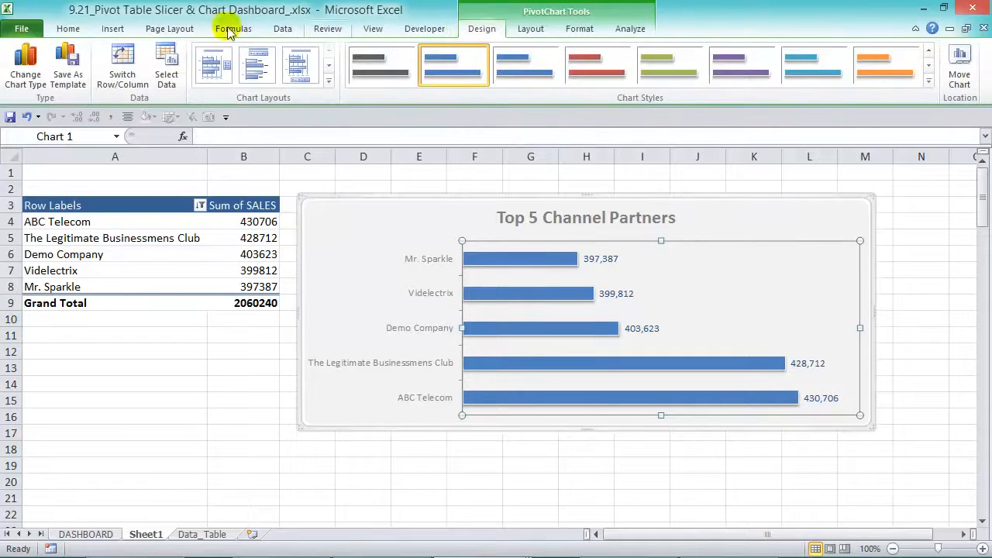
pyautogui.click(68, 68)
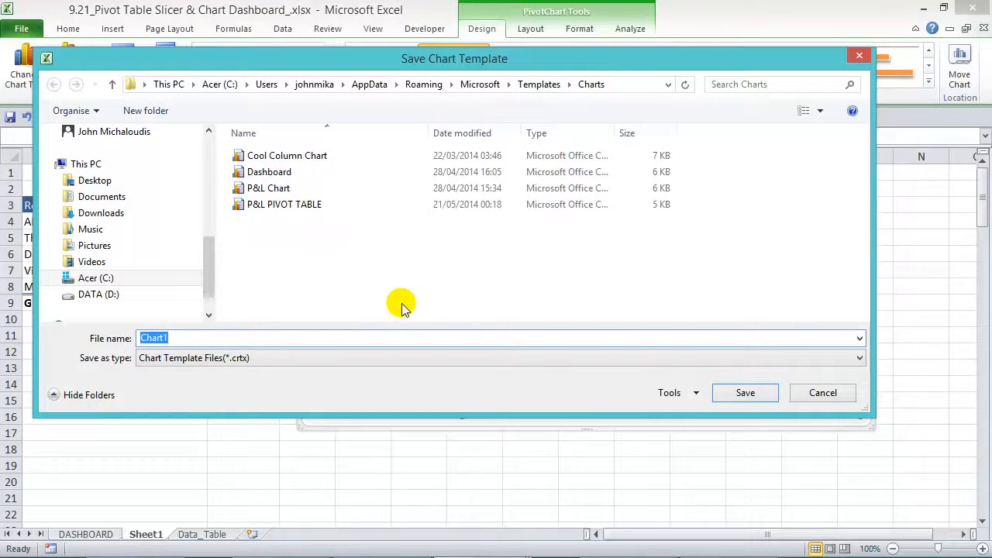
pyautogui.write('DAs')
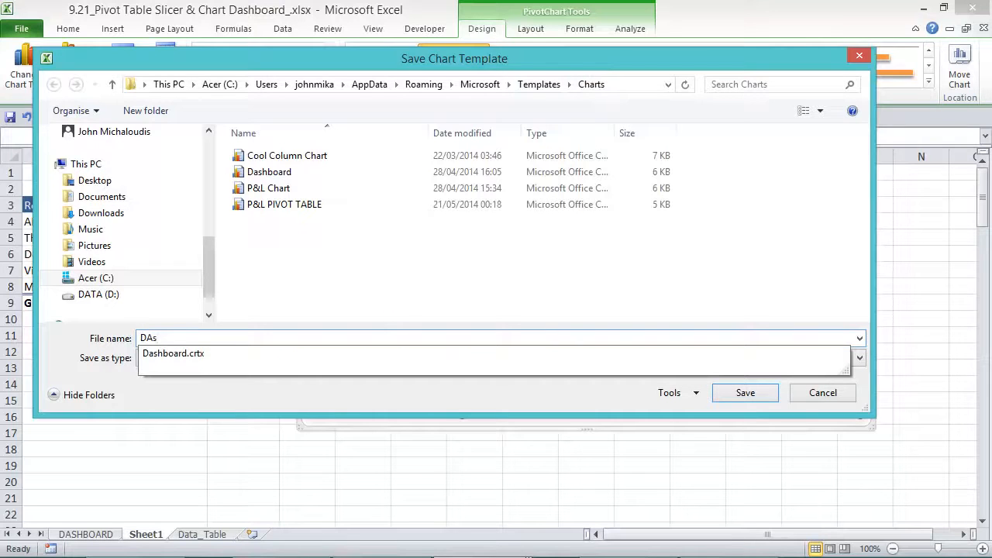
pyautogui.write('hboard Chart')
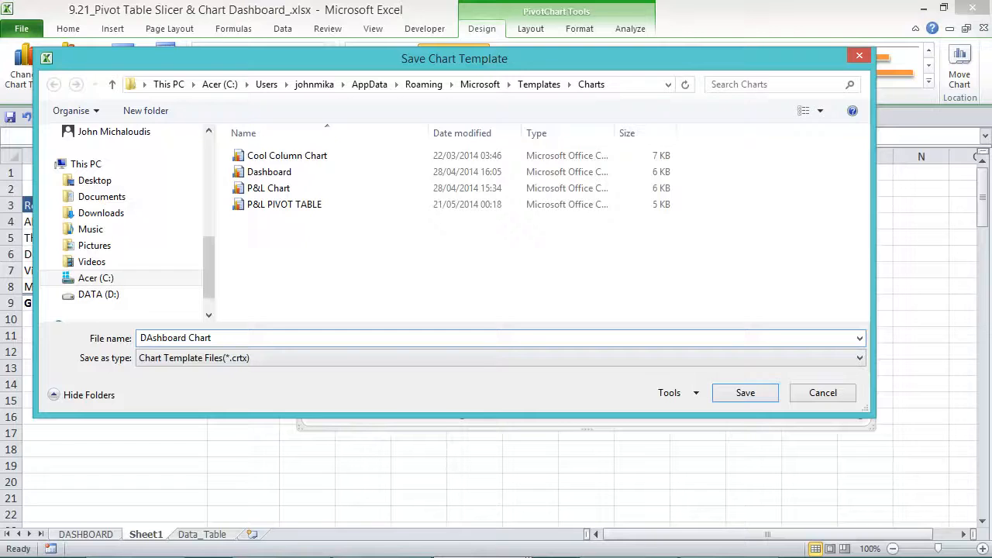
pyautogui.click(758, 391)
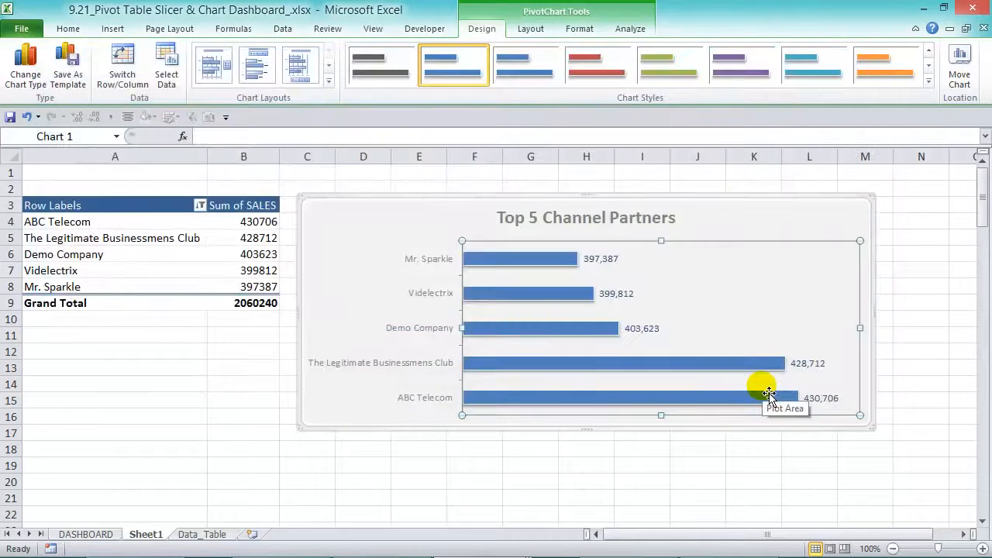
# Move the chart from Sheet1 to the DASHBOARD sheet, place its upper corner near G3 and narrow it to end in column O.
pyautogui.click(762, 202)
pyautogui.hotkey('ctrl', 'x')
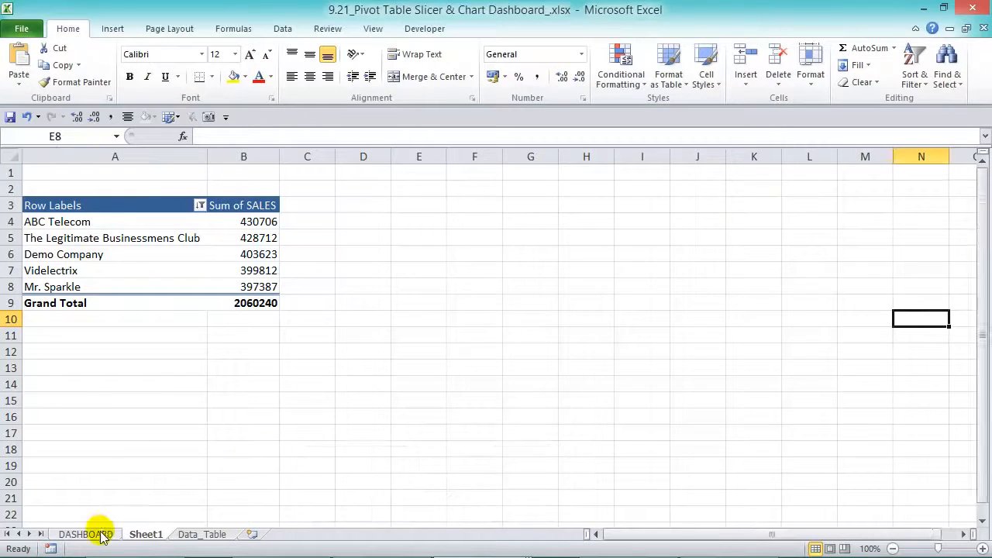
pyautogui.click(85, 534)
pyautogui.click(363, 260)
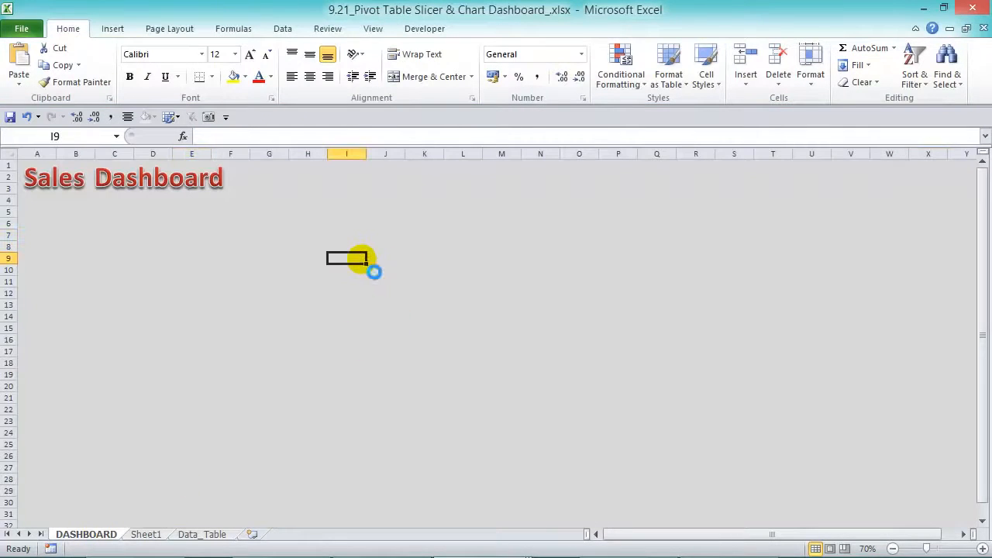
pyautogui.hotkey('ctrl', 'v')
pyautogui.moveTo(469, 256); pyautogui.dragTo(395, 195)
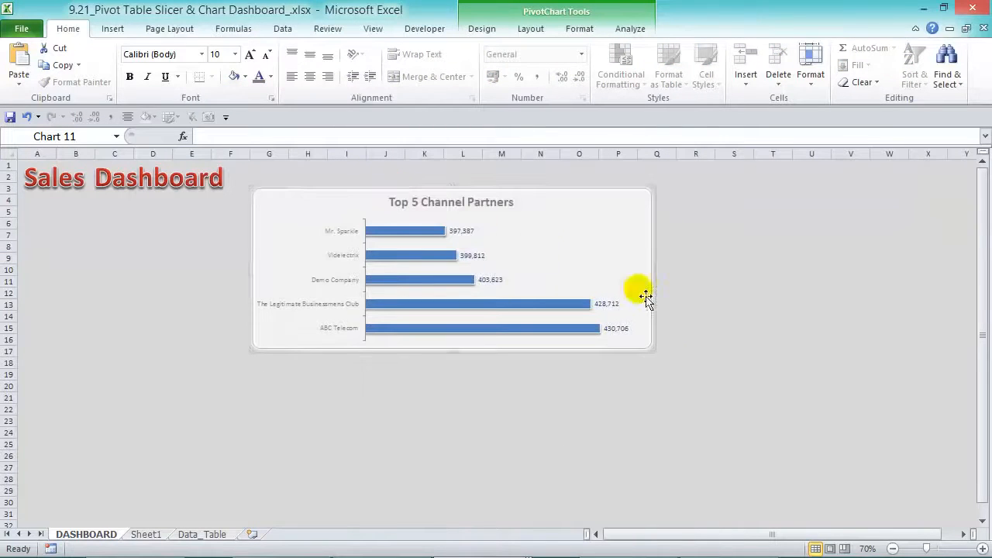
pyautogui.moveTo(661, 273); pyautogui.dragTo(575, 281)
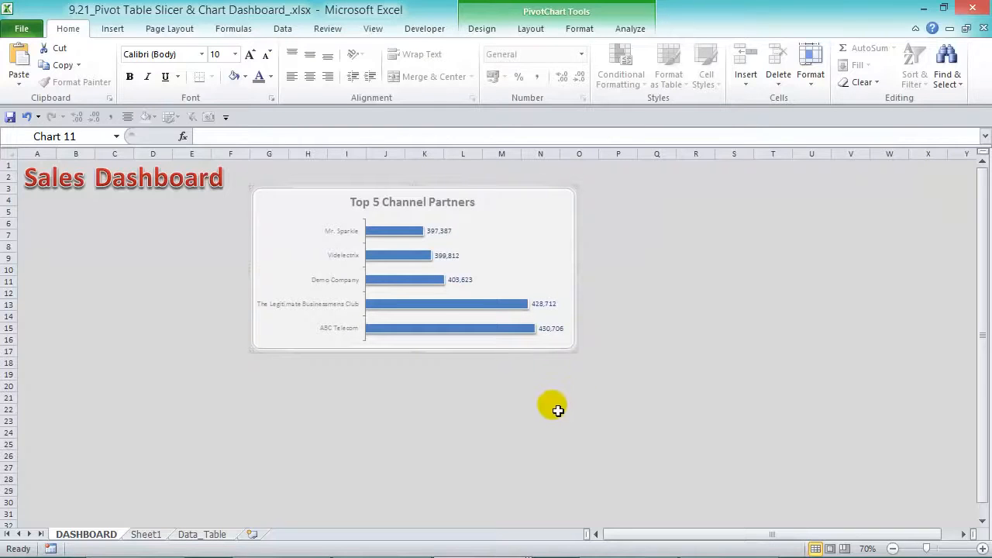
# Create a pivot table from the Data_Table data on a new worksheet, with SALES as row labels.
pyautogui.click(193, 535)
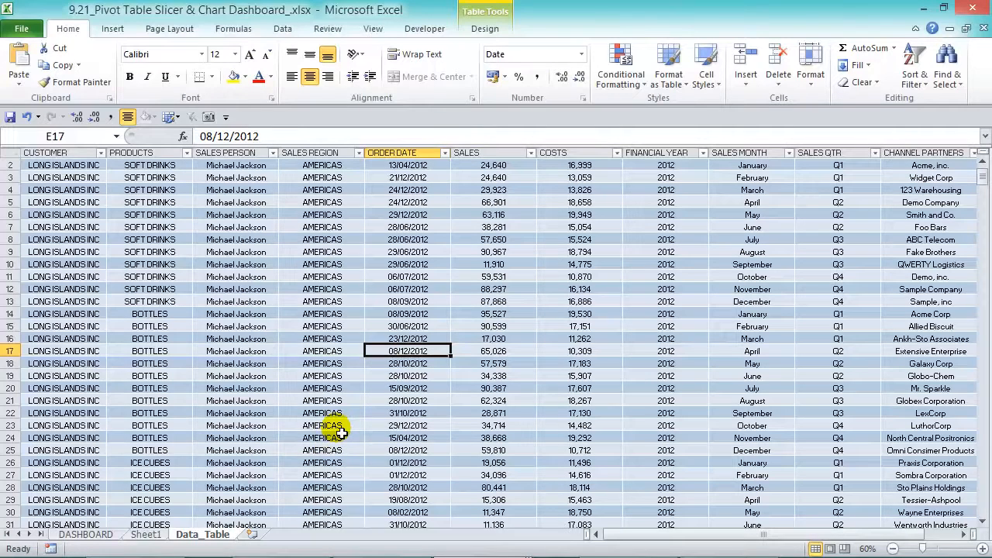
pyautogui.click(112, 29)
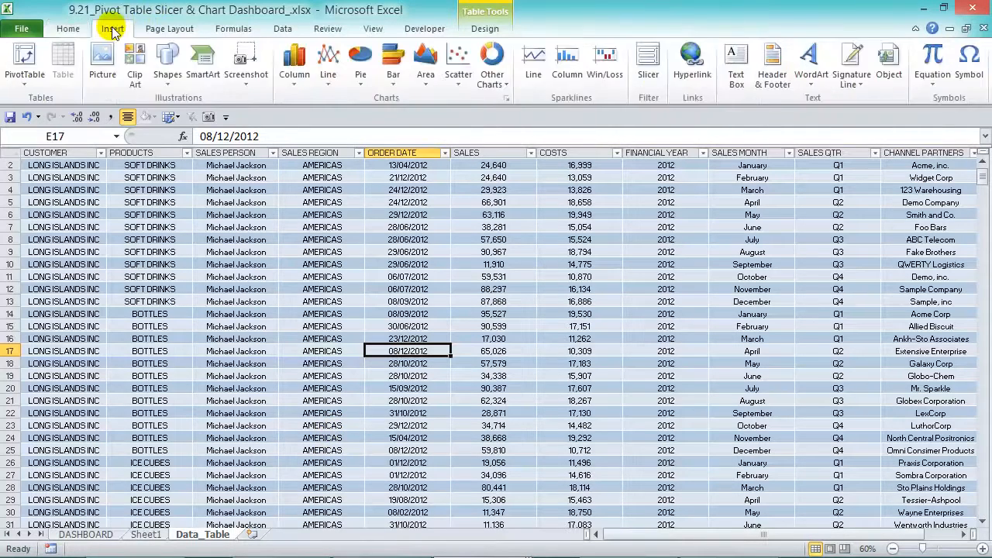
pyautogui.click(25, 58)
pyautogui.click(548, 371)
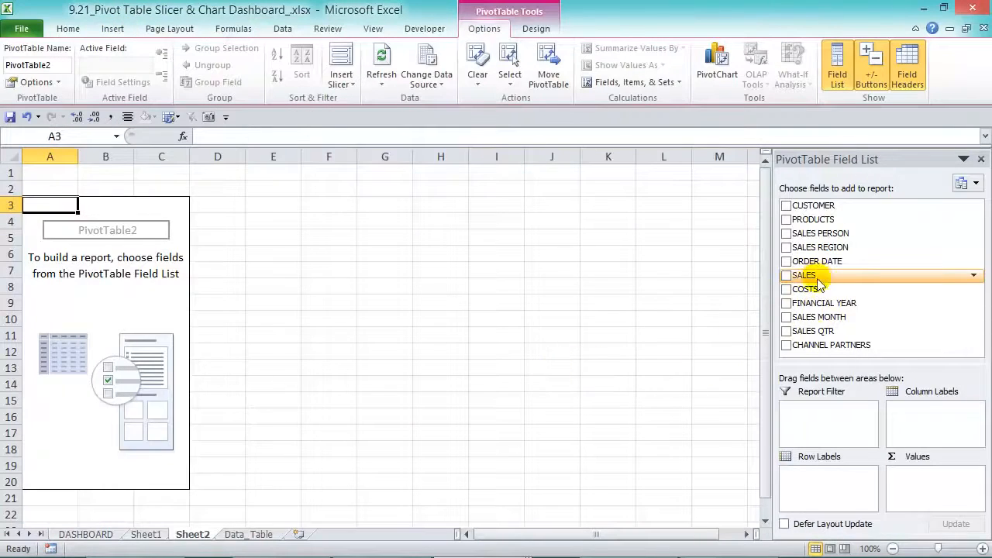
pyautogui.moveTo(804, 275); pyautogui.dragTo(818, 481)
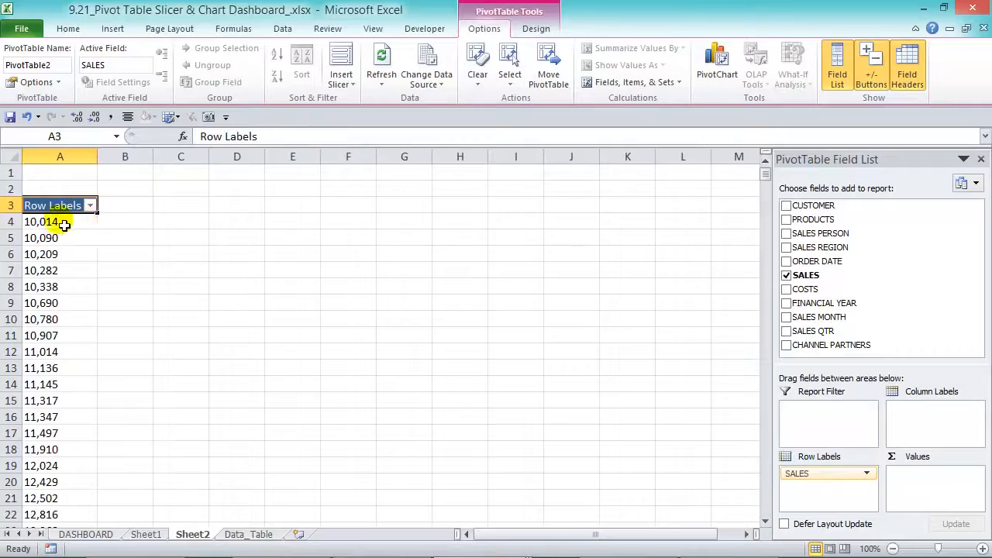
# Group the SALES row labels from 10000 to 100000 in intervals of 10000.
pyautogui.rightClick(56, 223)
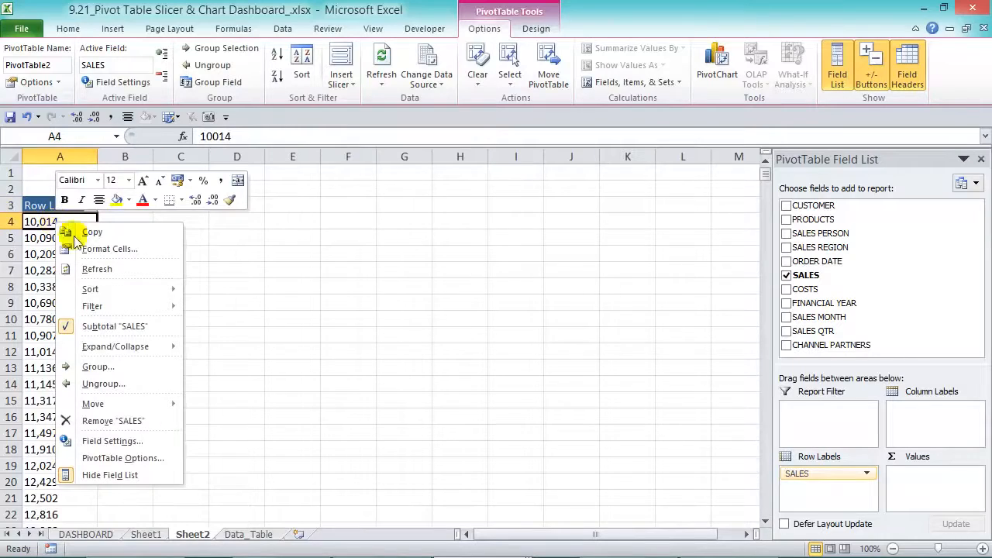
pyautogui.click(116, 367)
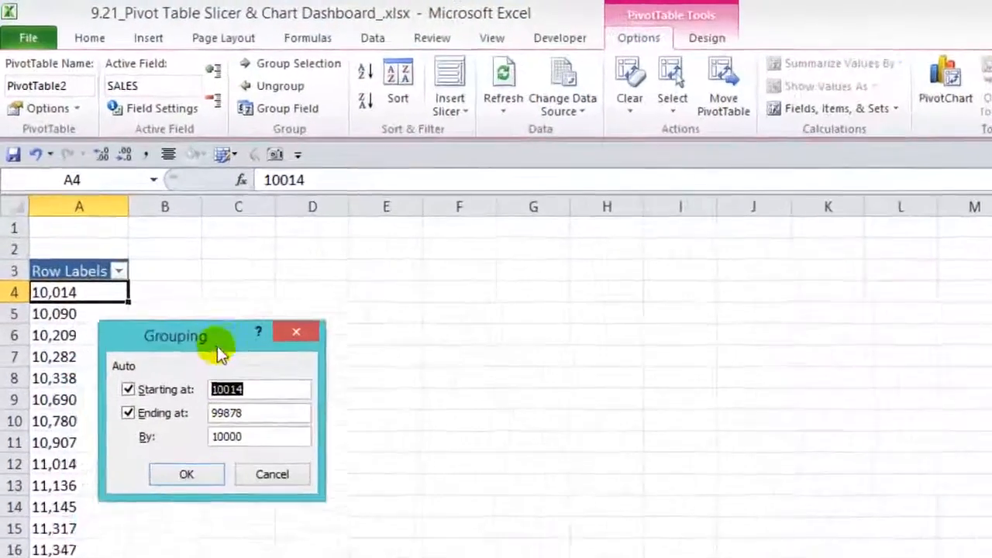
pyautogui.moveTo(126, 318); pyautogui.dragTo(234, 188)
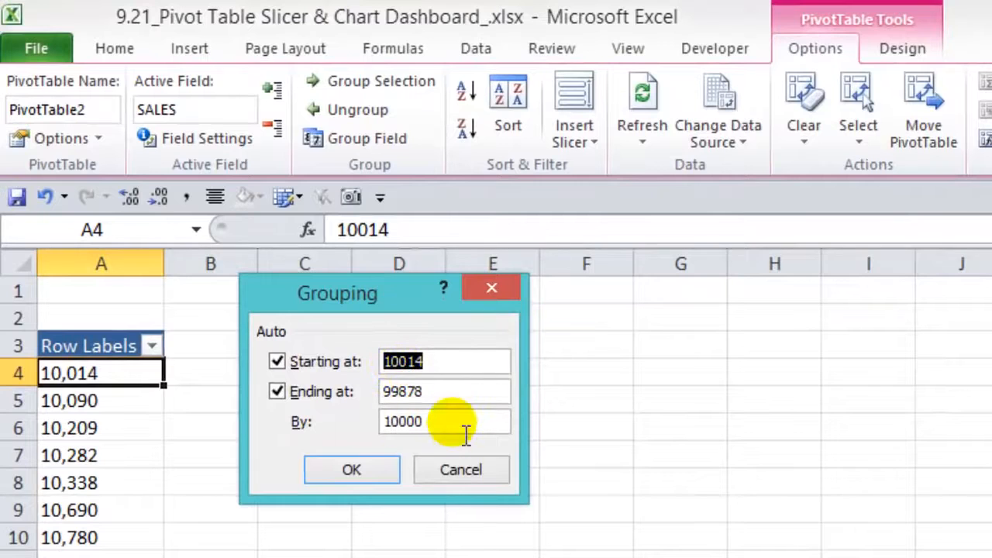
pyautogui.write('1000')
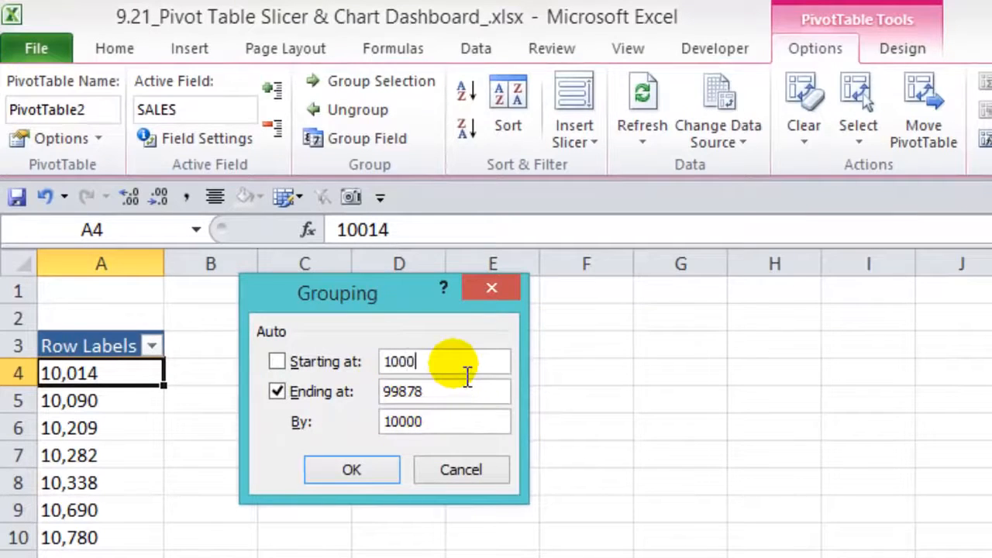
pyautogui.write('0')
pyautogui.press('Tab')
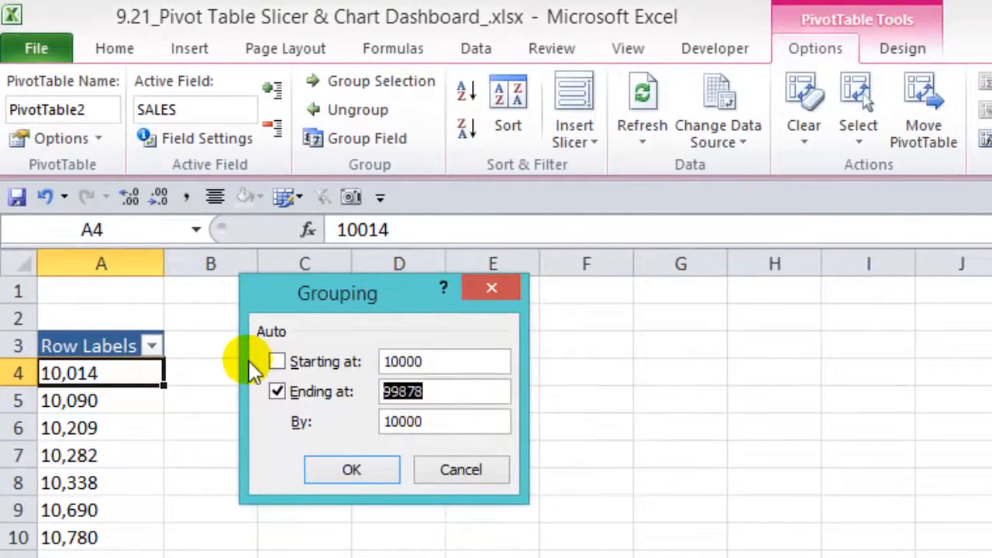
pyautogui.write('100000')
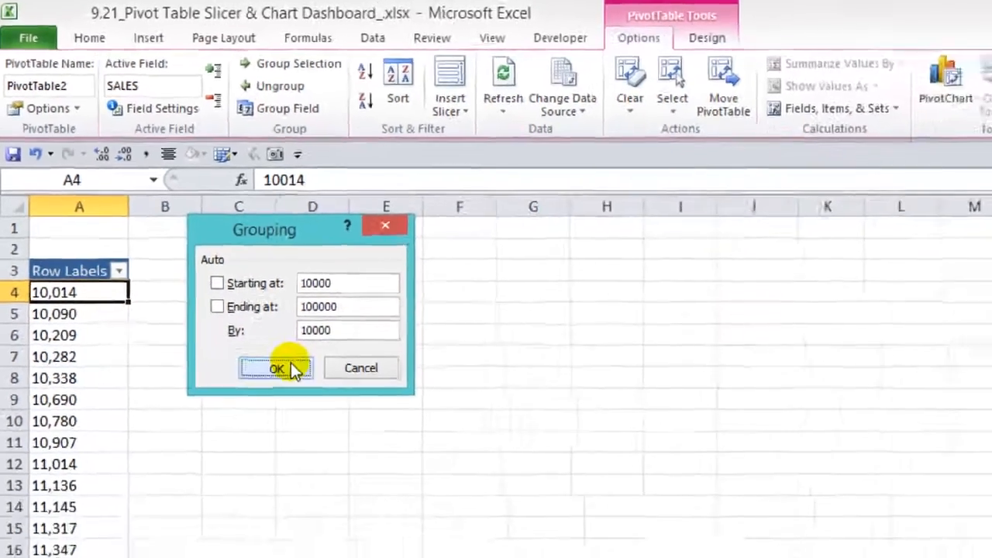
pyautogui.click(355, 462)
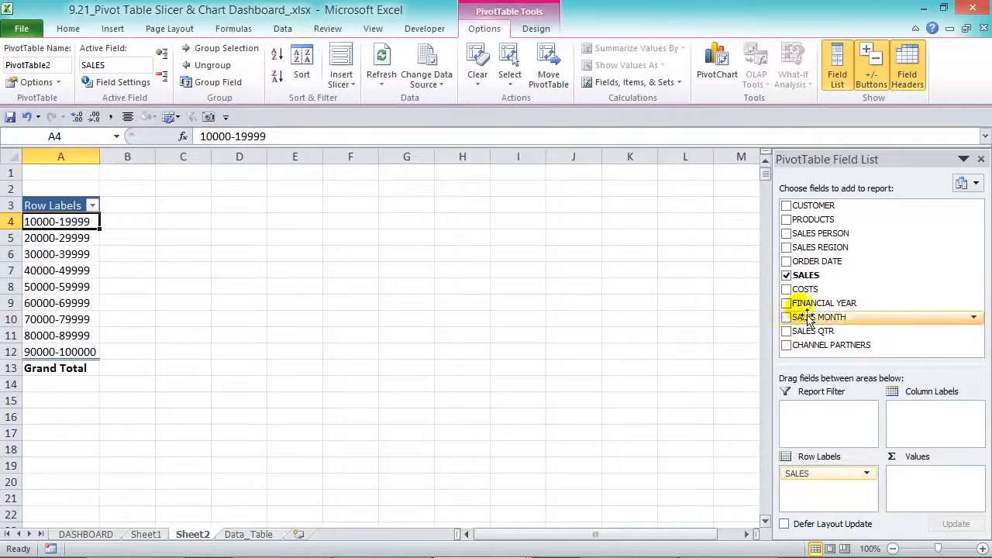
# Add SALES to the pivot table's values and insert a clustered column pivot chart, placed to the right of the table.
pyautogui.moveTo(838, 285); pyautogui.dragTo(939, 487)
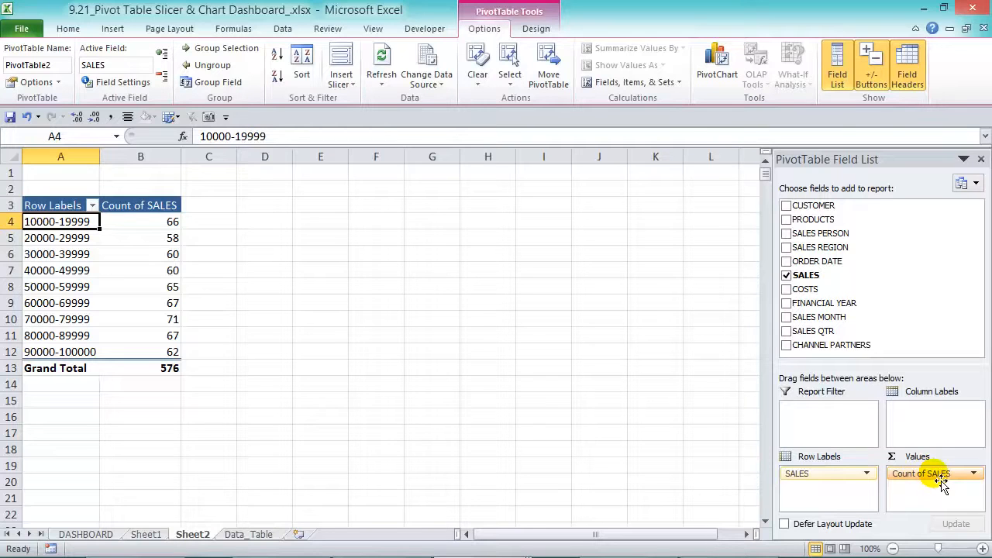
pyautogui.click(715, 61)
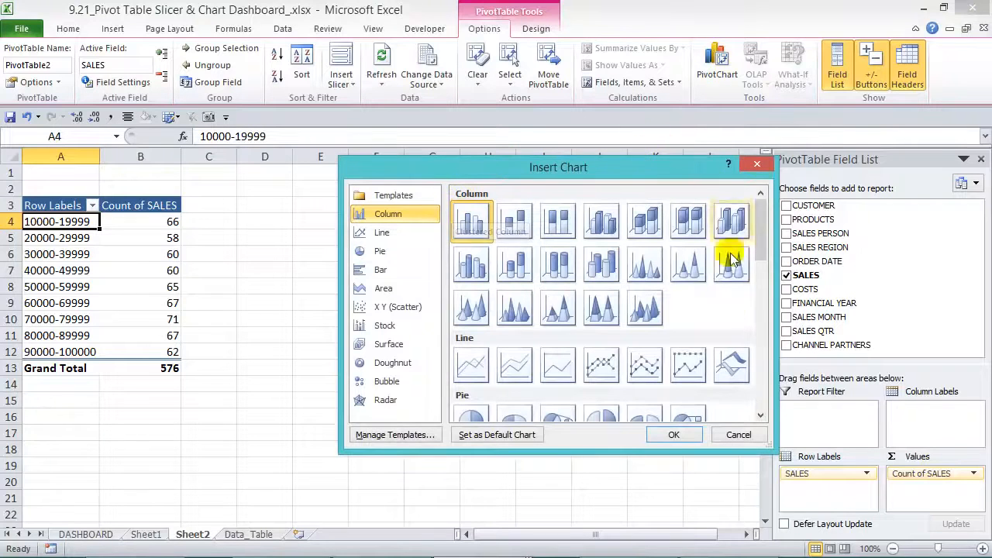
pyautogui.click(675, 435)
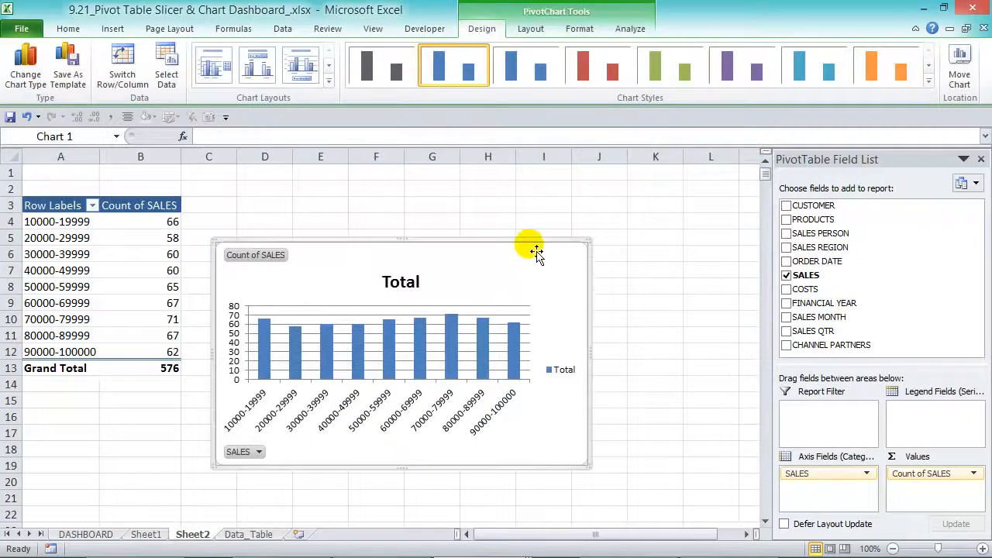
pyautogui.moveTo(536, 250); pyautogui.dragTo(614, 182)
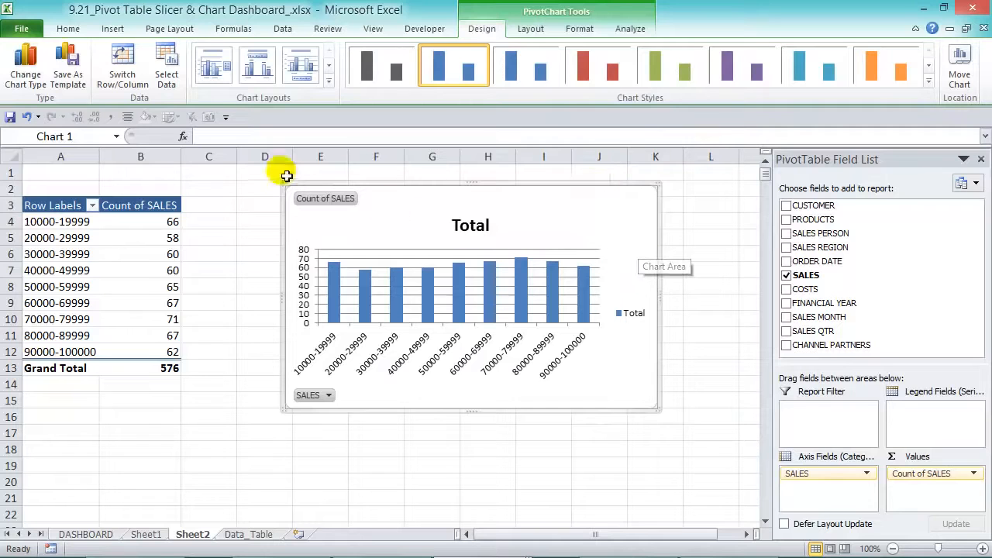
# Apply the saved horizontal bar chart template from My Templates to the sales-range pivot chart.
pyautogui.click(26, 74)
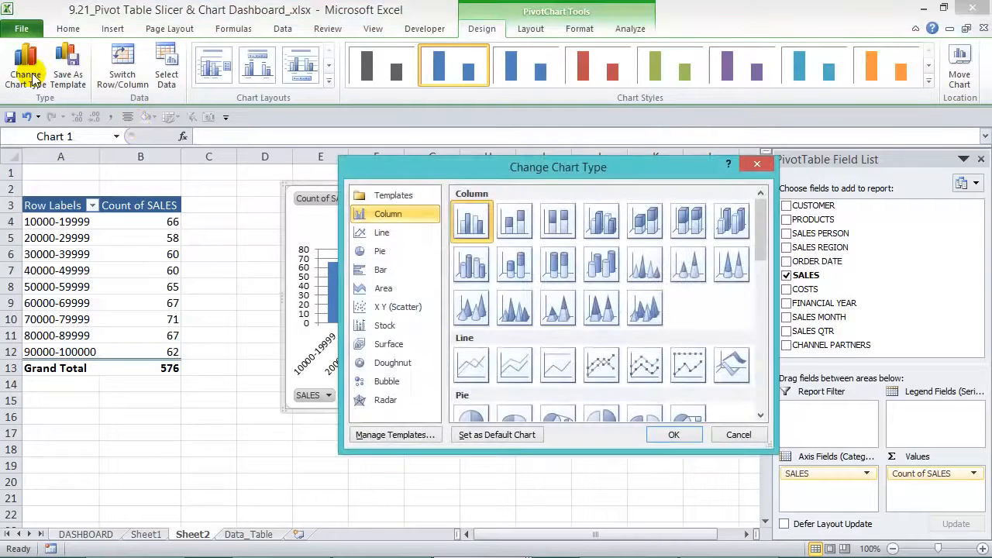
pyautogui.click(382, 197)
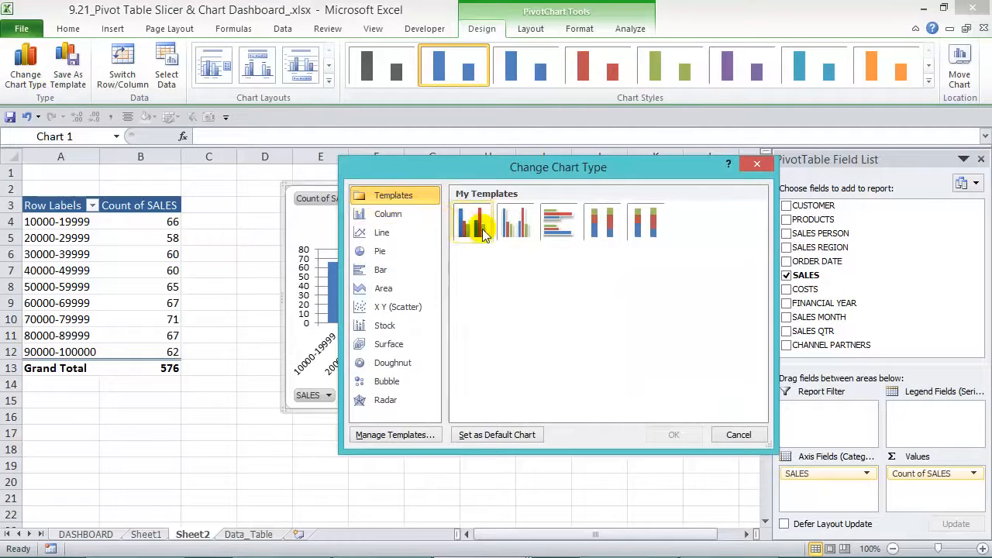
pyautogui.click(553, 233)
pyautogui.click(661, 433)
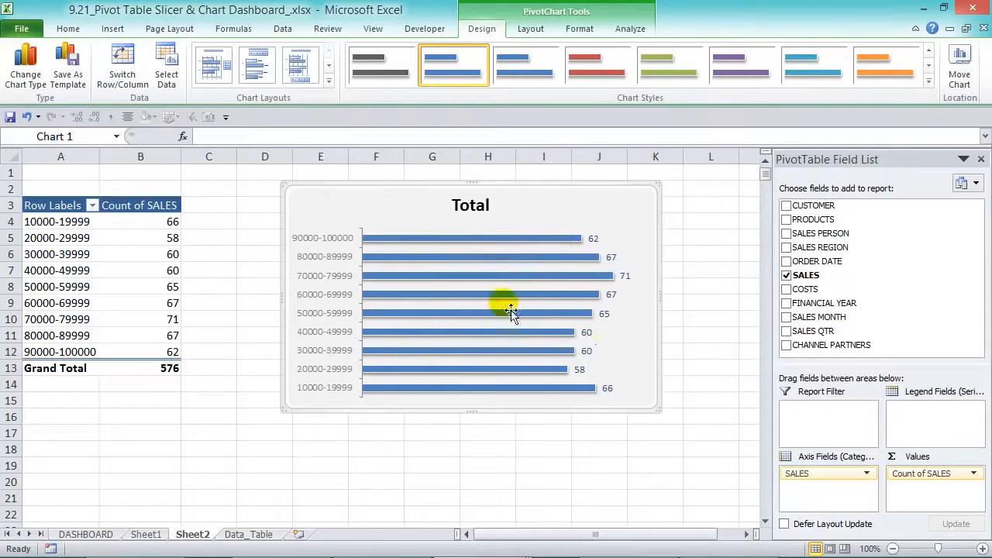
pyautogui.moveTo(497, 296)
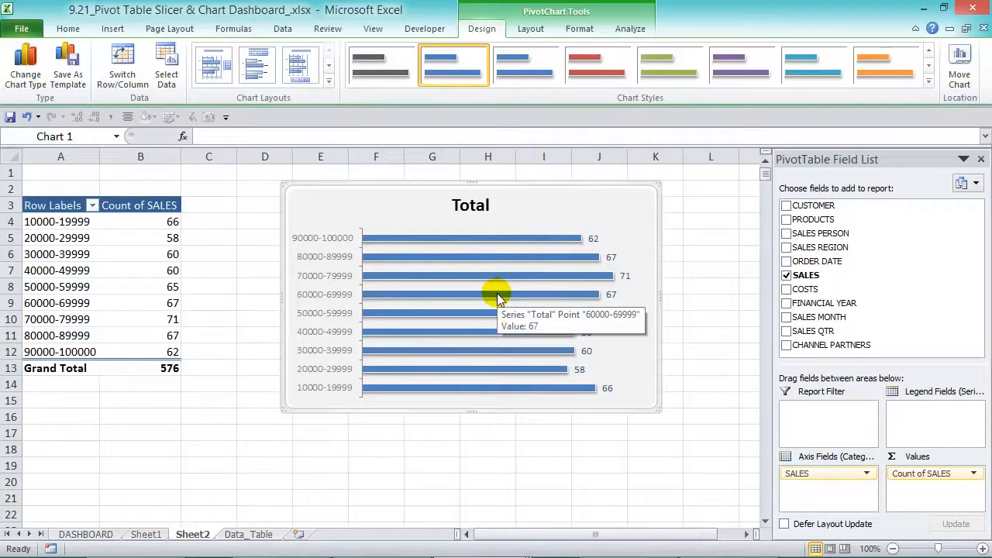
# Change the templated sales-range chart's type to clustered column.
pyautogui.rightClick(540, 212)
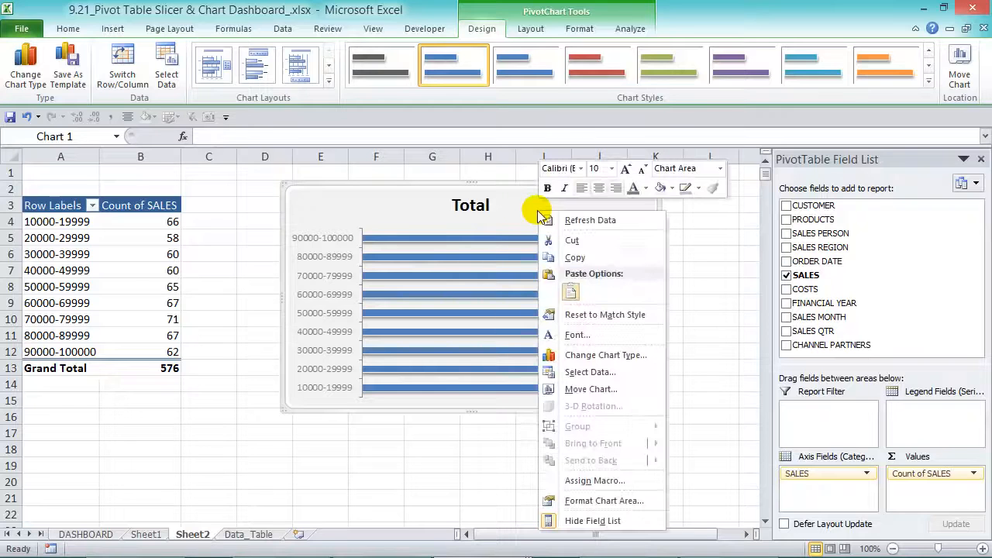
pyautogui.click(624, 355)
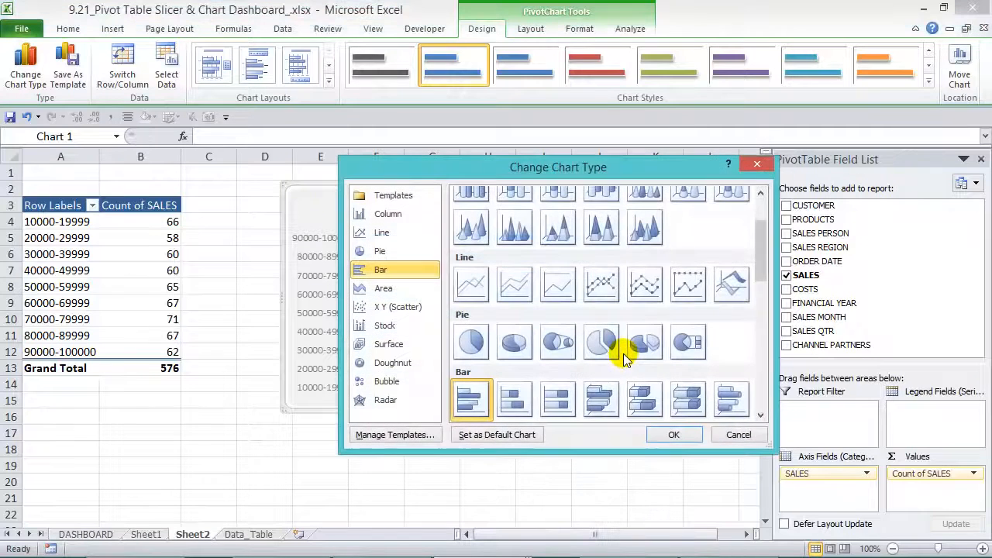
pyautogui.scroll(5, 767, 201)
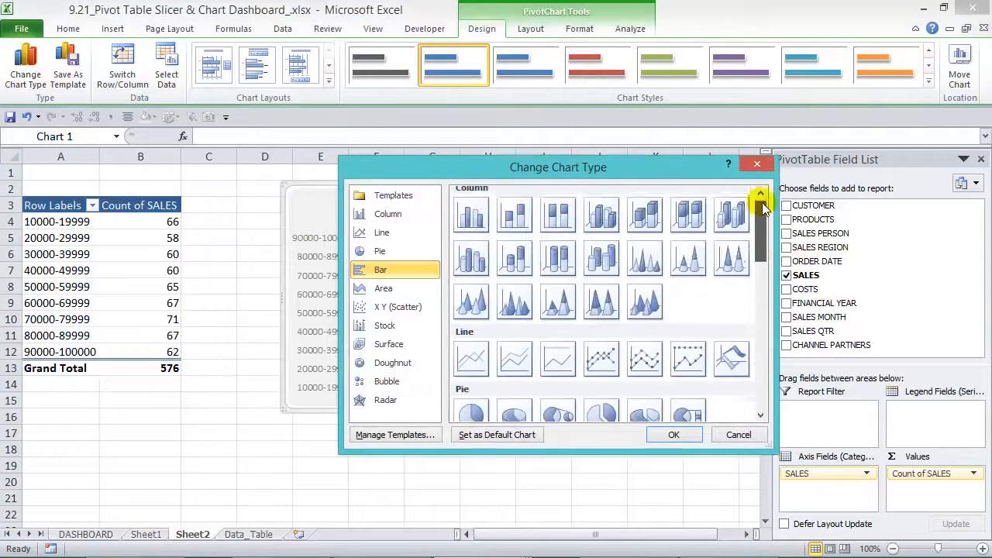
pyautogui.click(472, 221)
pyautogui.click(682, 434)
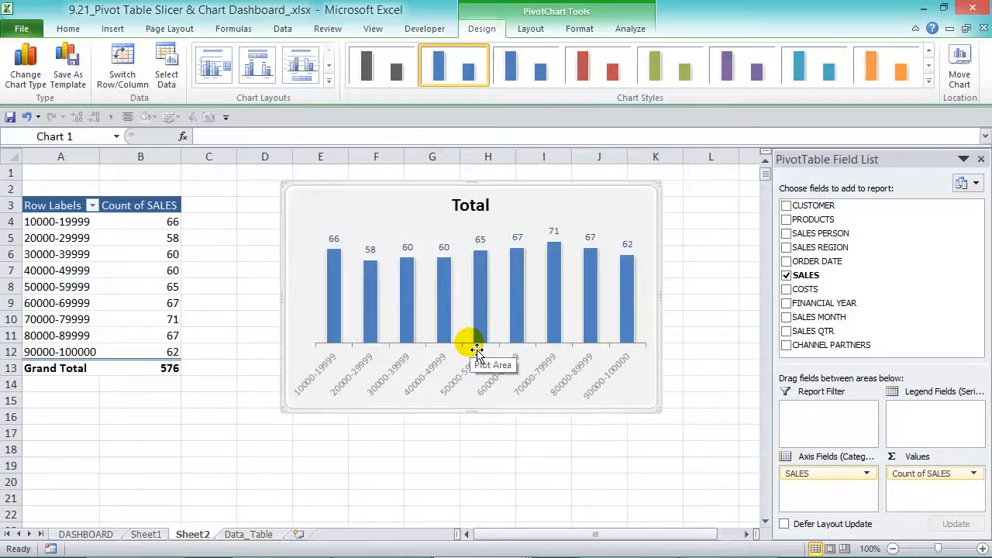
# Replace the chart title with "No of Sales per Group" and colour the title text grey.
pyautogui.click(487, 214)
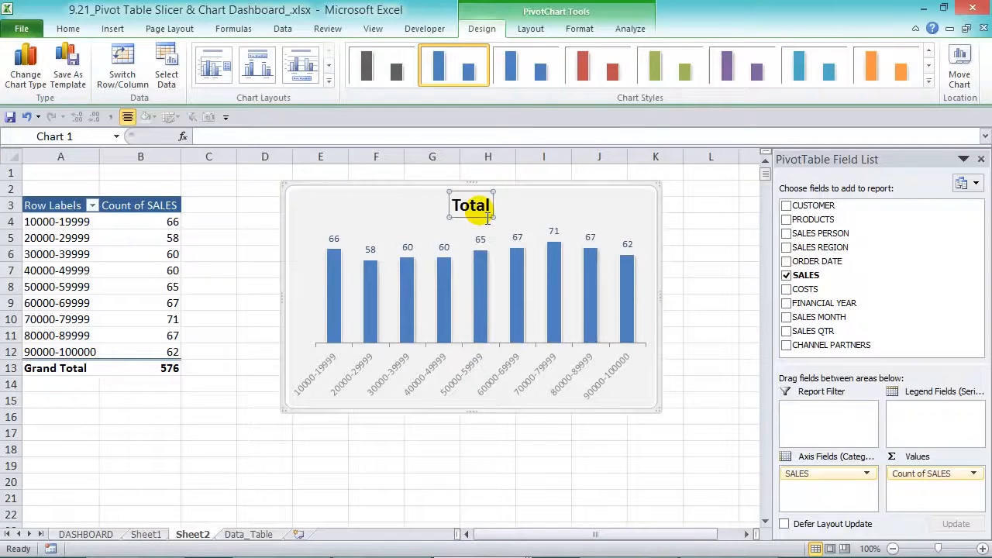
pyautogui.doubleClick(476, 208)
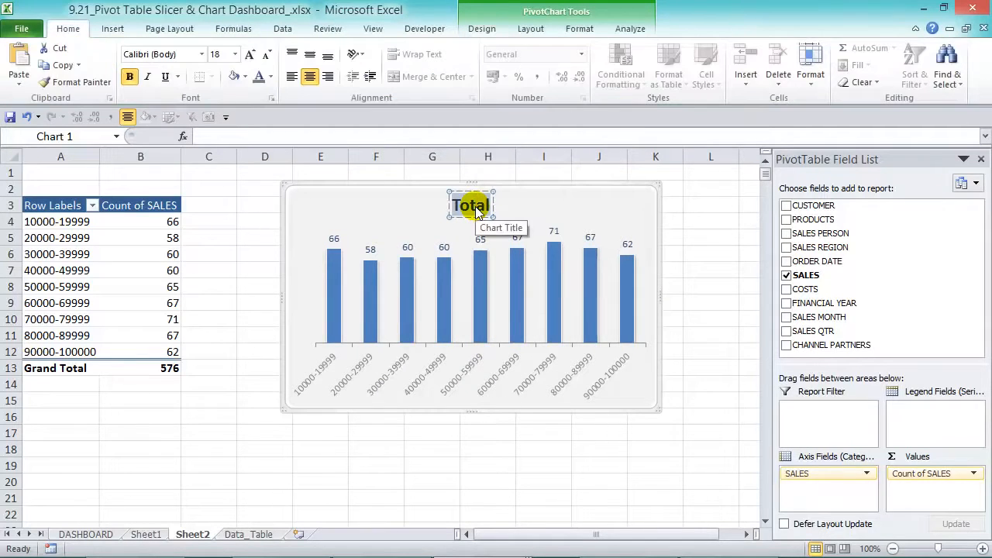
pyautogui.write('No of')
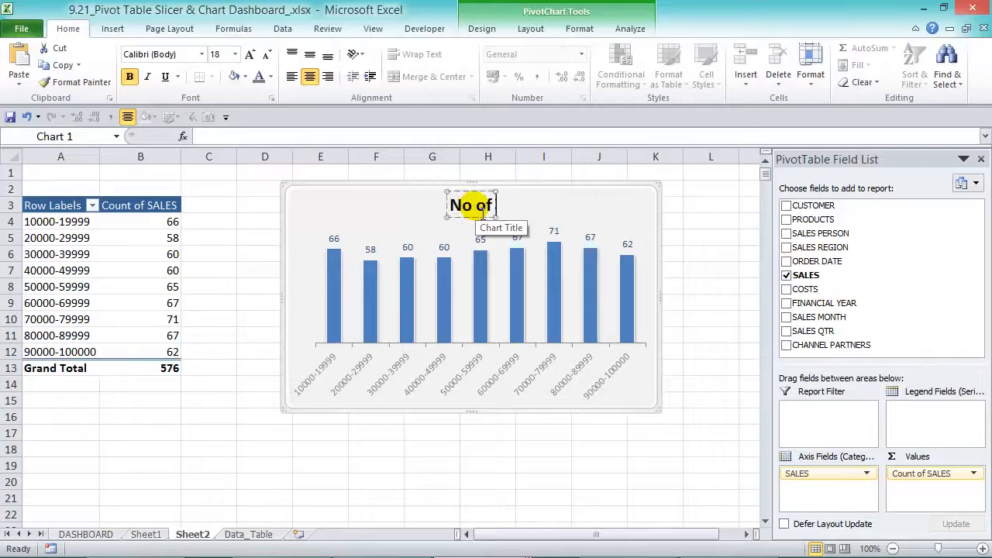
pyautogui.write(' Sales per')
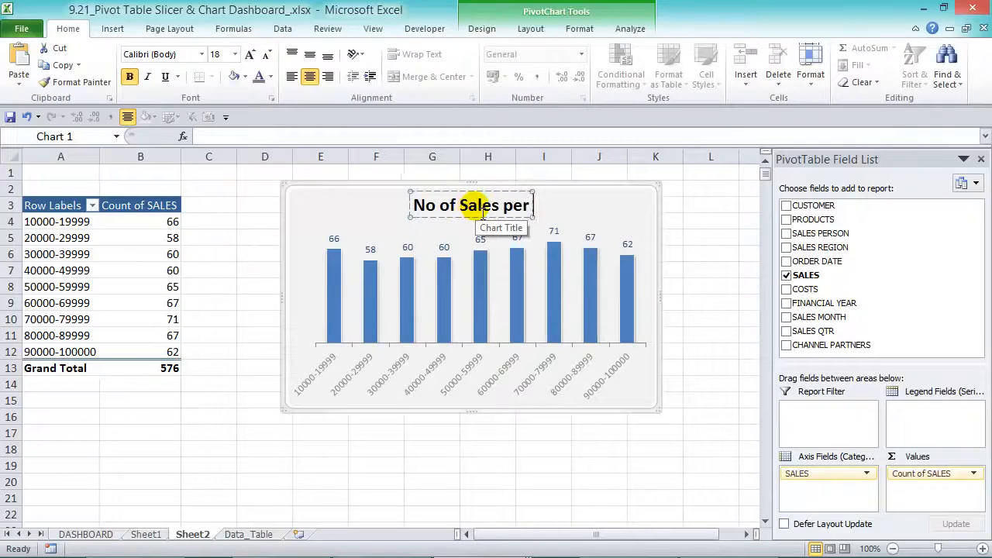
pyautogui.write(' Group')
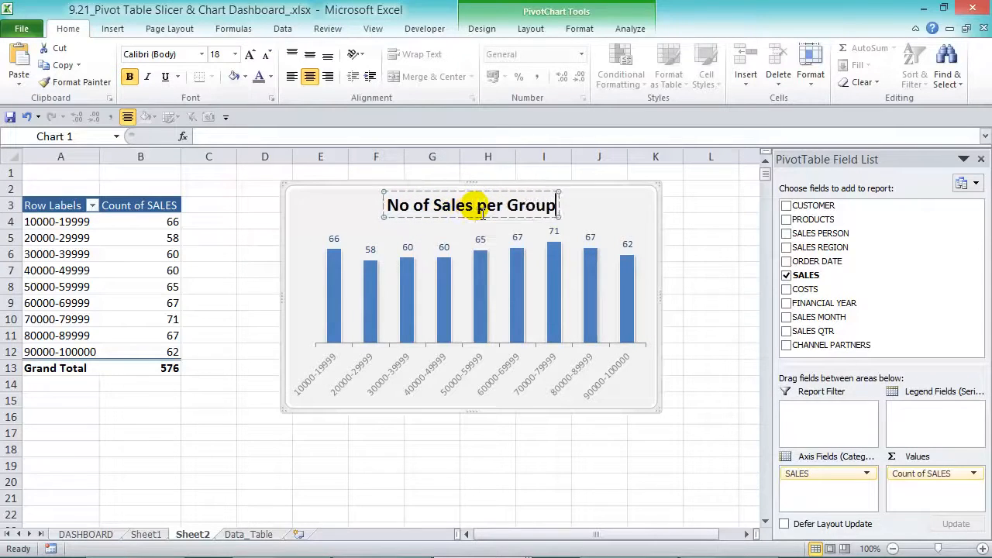
pyautogui.tripleClick(461, 208)
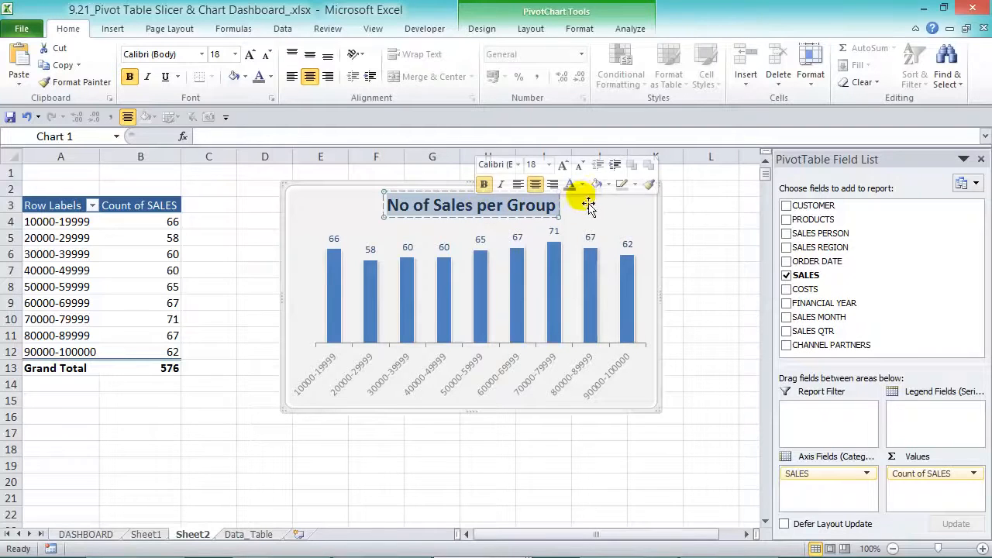
pyautogui.click(570, 184)
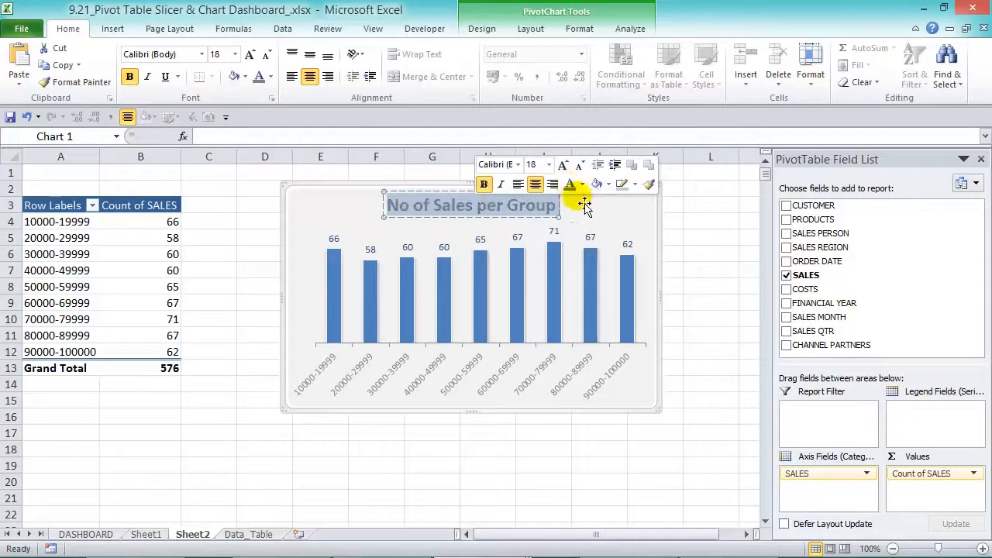
pyautogui.click(696, 222)
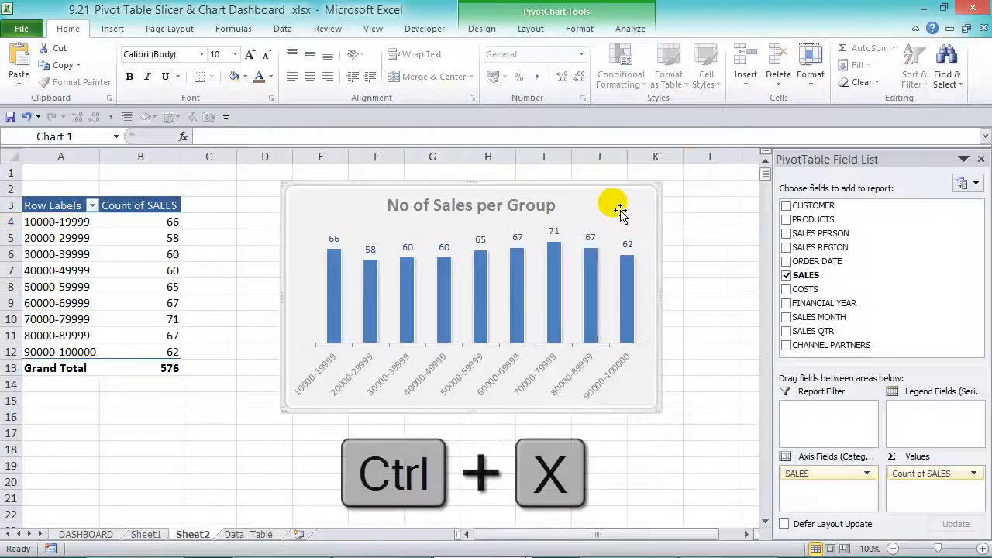
# Move the chart from Sheet2 to the DASHBOARD sheet, beside the Top 5 Channel Partners chart, spanning about columns P to W from row 3.
pyautogui.hotkey('ctrl', 'x')
pyautogui.click(85, 534)
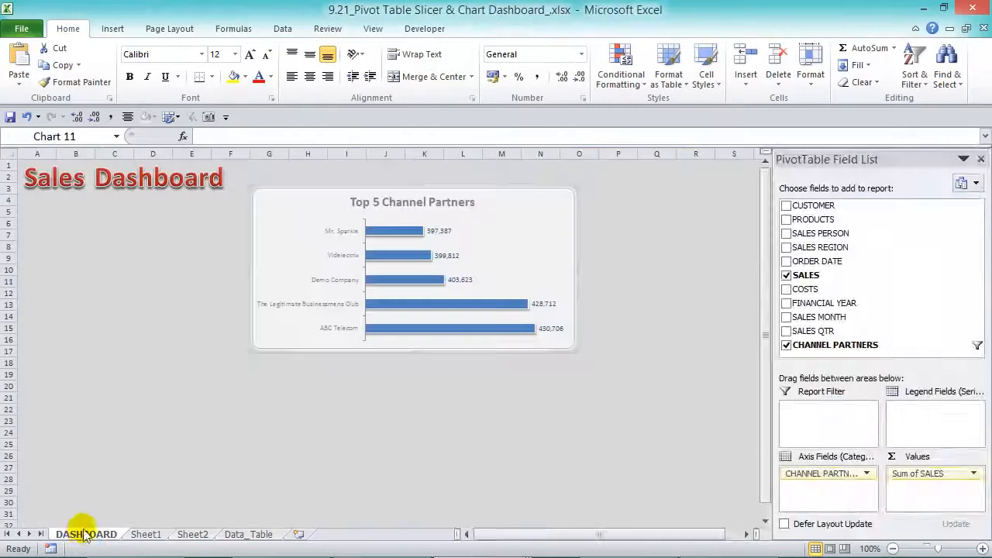
pyautogui.click(511, 409)
pyautogui.hotkey('ctrl', 'v')
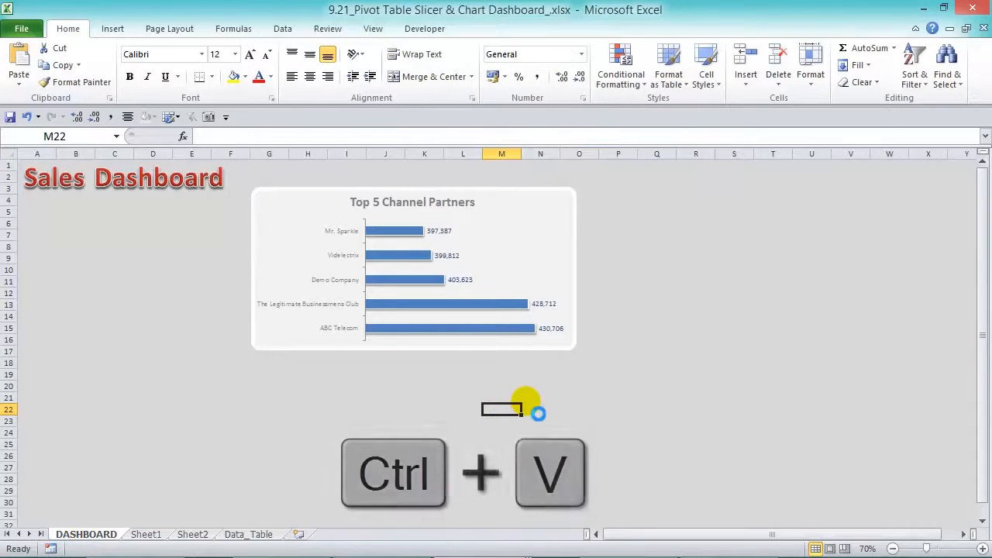
pyautogui.click(982, 157)
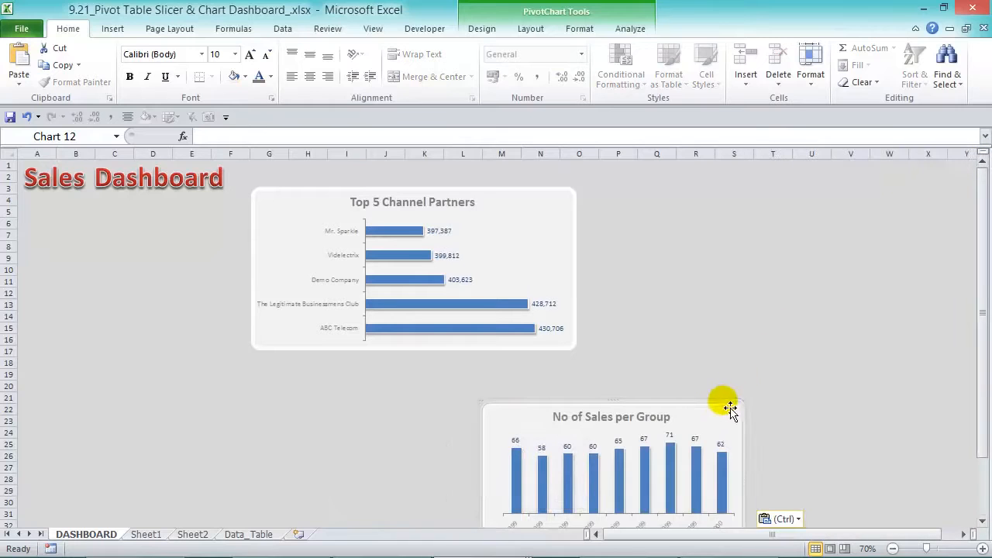
pyautogui.moveTo(727, 412); pyautogui.dragTo(899, 189)
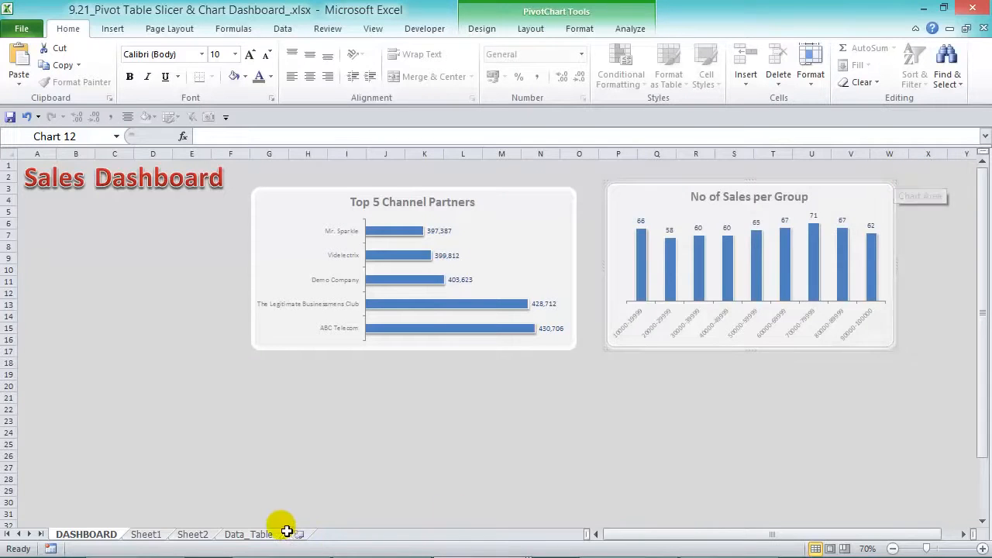
# Create a pivot table from the Data_Table data on a new worksheet, with FINANCIAL YEAR and SALES MONTH as row labels.
pyautogui.click(256, 534)
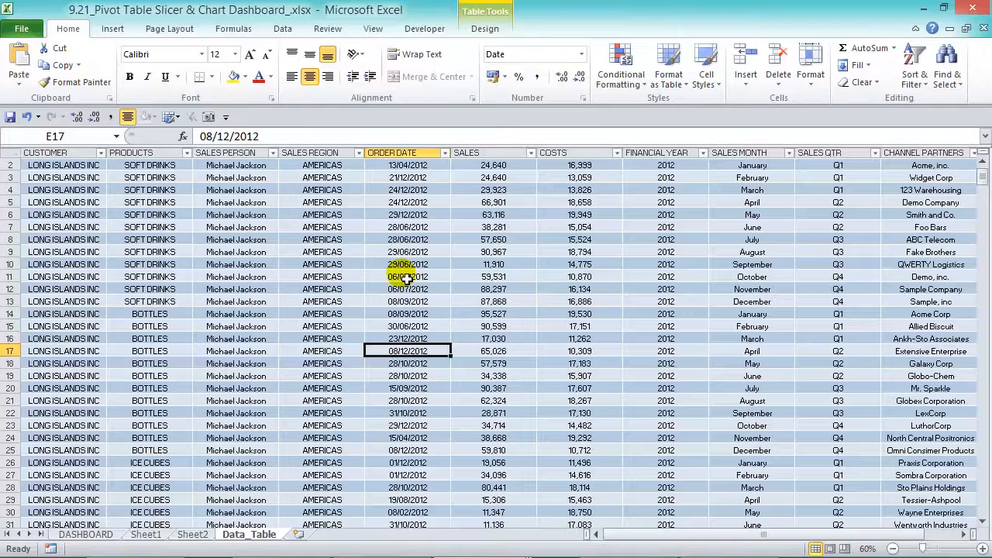
pyautogui.click(109, 29)
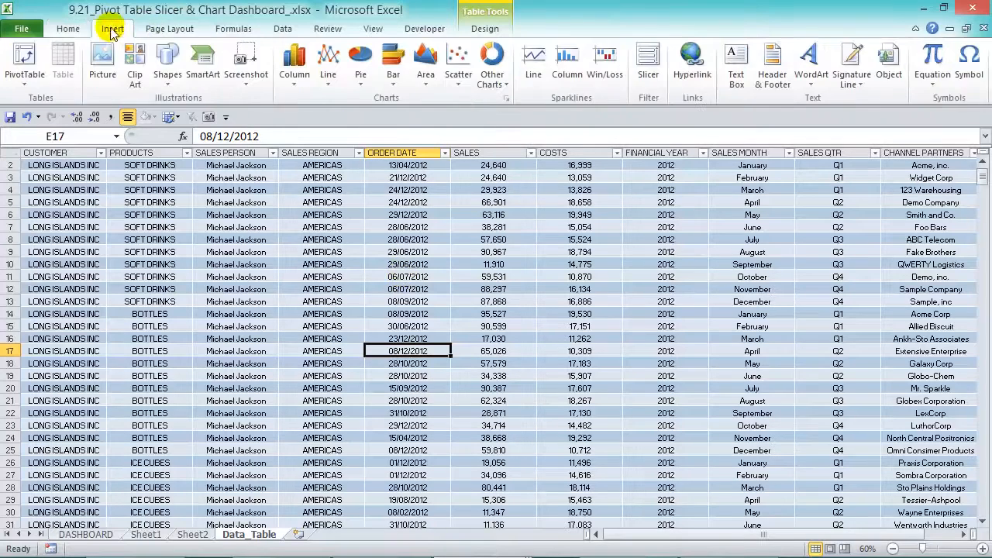
pyautogui.click(19, 58)
pyautogui.click(554, 372)
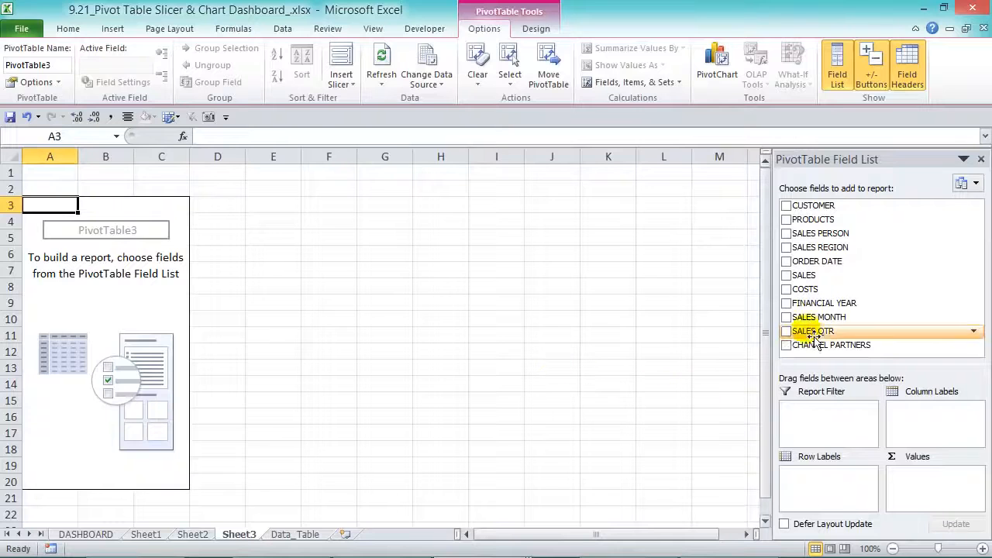
pyautogui.moveTo(851, 303); pyautogui.dragTo(843, 486)
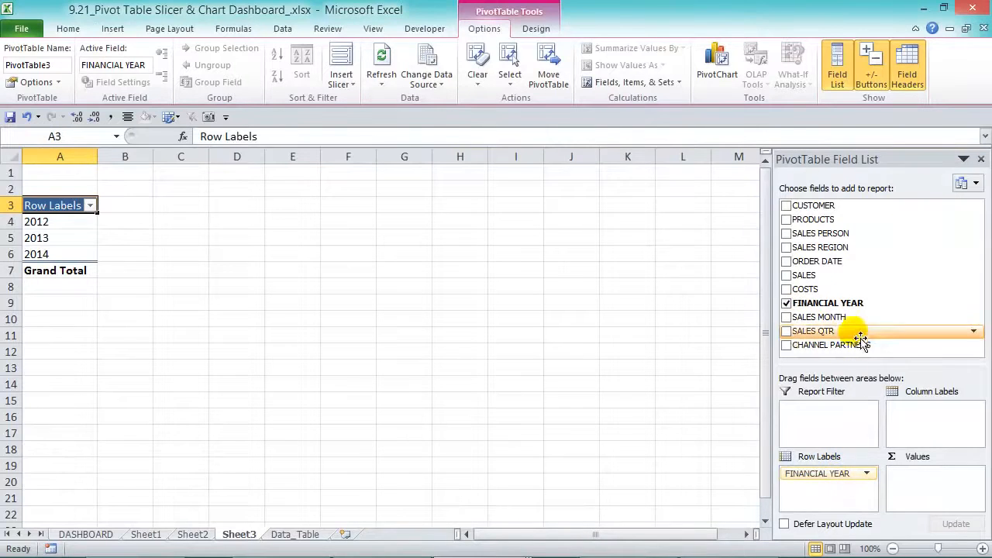
pyautogui.moveTo(853, 318); pyautogui.dragTo(856, 496)
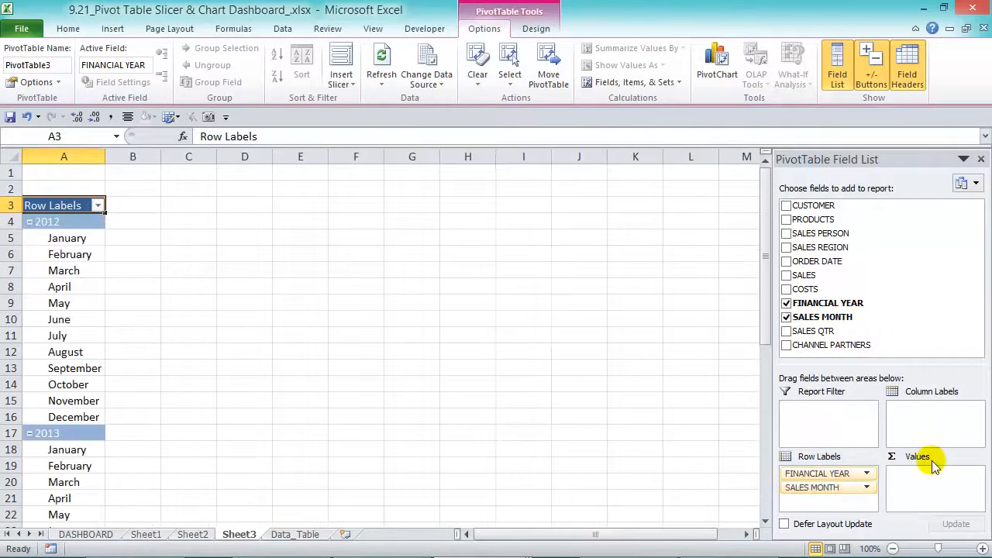
# Add SALES and COSTS to the pivot table's values and summarize SALES by Sum.
pyautogui.moveTo(838, 279); pyautogui.dragTo(954, 486)
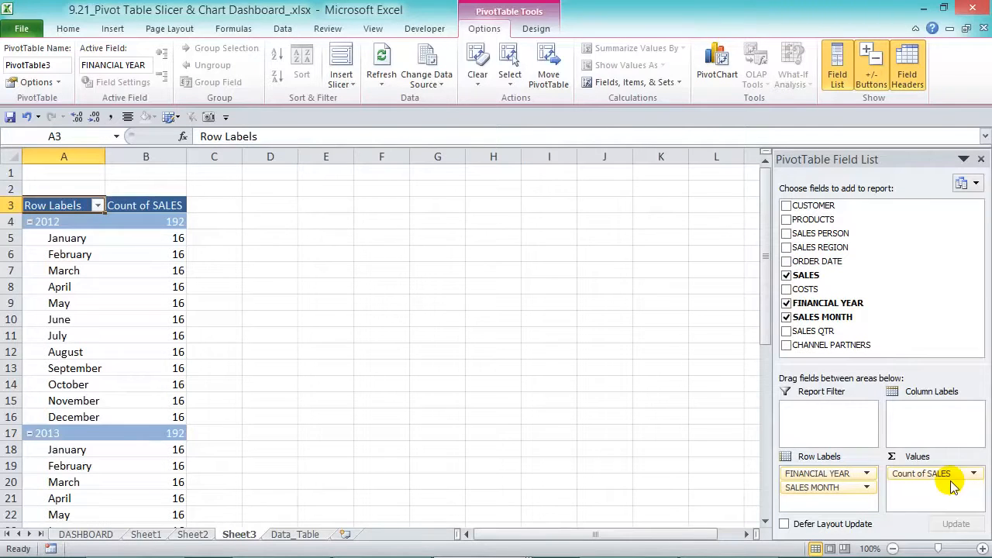
pyautogui.moveTo(806, 289); pyautogui.dragTo(958, 499)
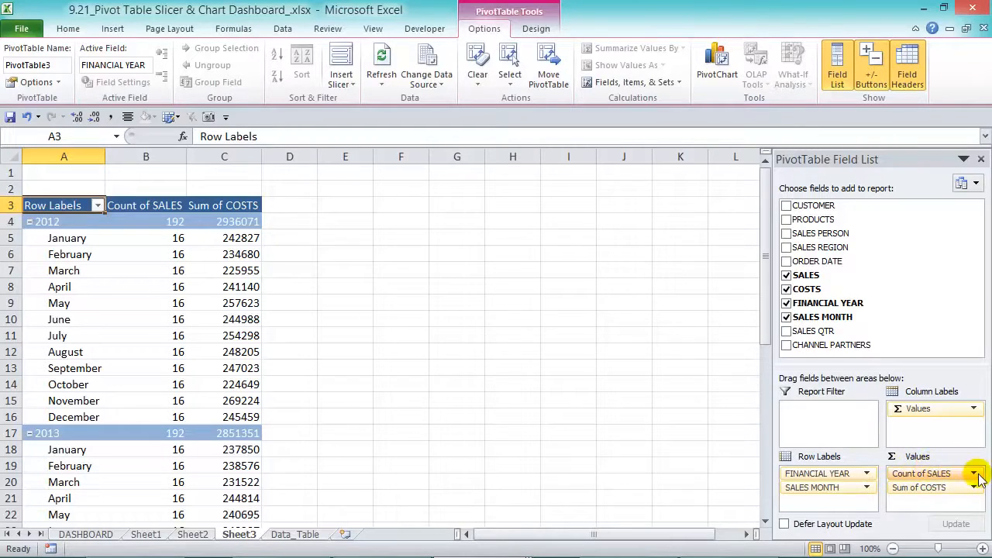
pyautogui.click(973, 474)
pyautogui.click(973, 451)
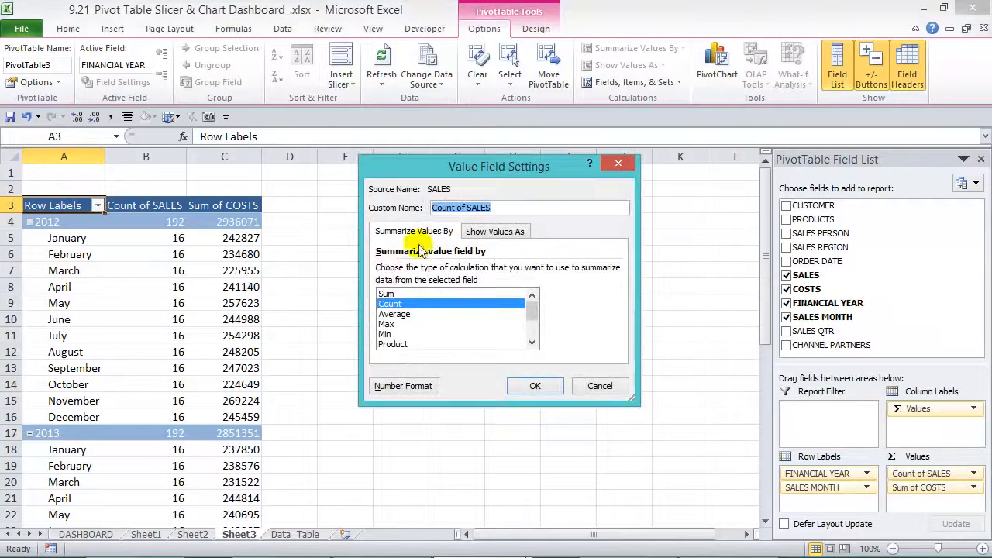
pyautogui.click(387, 293)
pyautogui.click(536, 386)
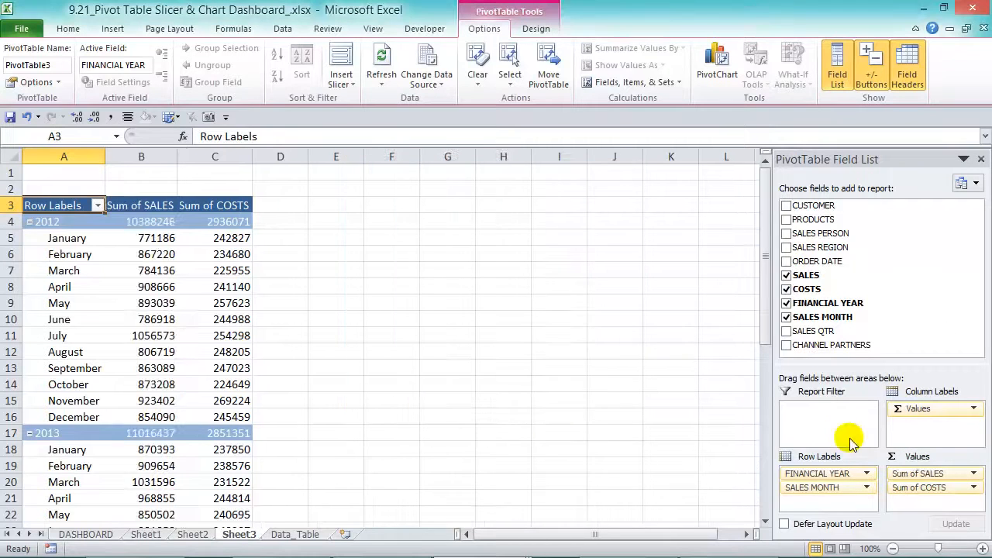
# Insert a clustered column pivot chart, close the field list and place the chart to the right of the pivot table.
pyautogui.click(717, 70)
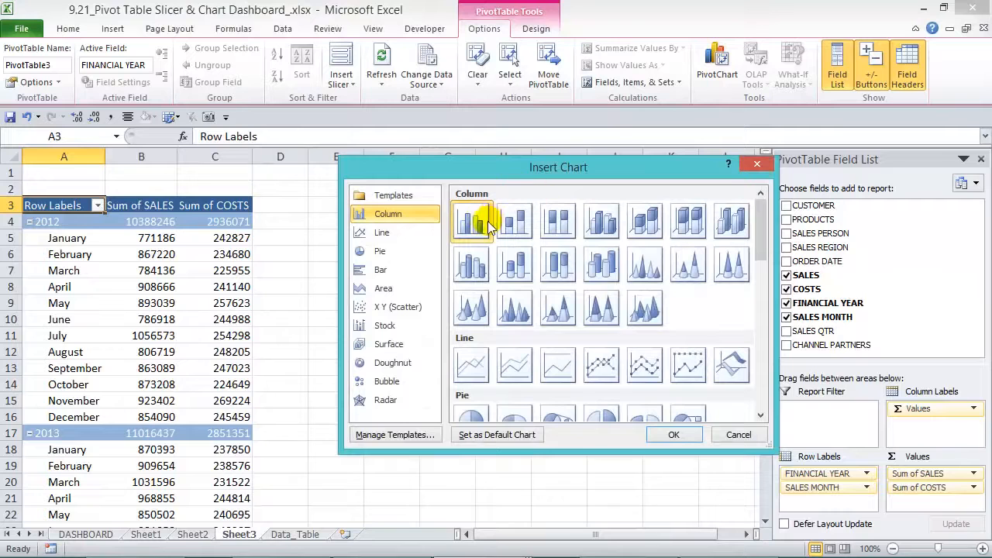
pyautogui.click(663, 434)
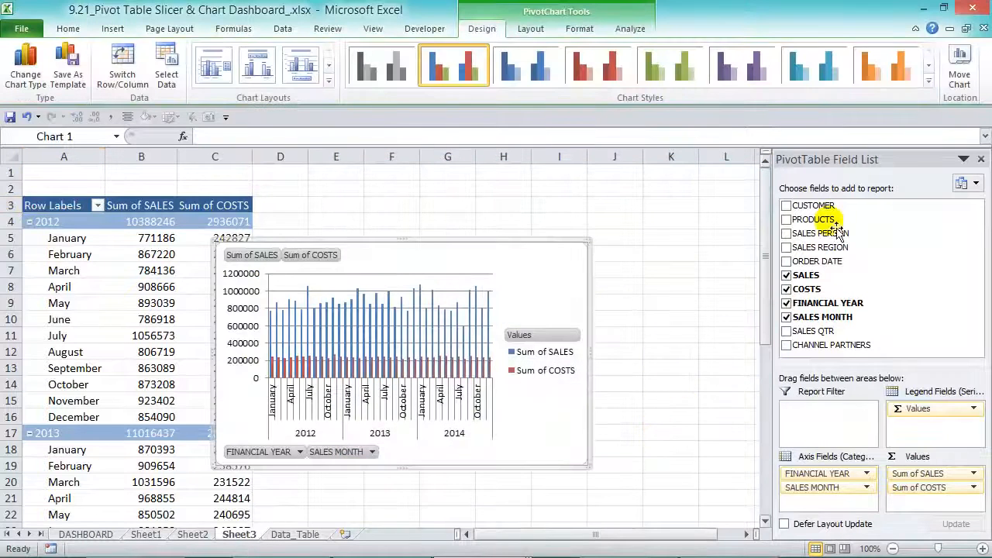
pyautogui.click(981, 159)
pyautogui.moveTo(298, 256); pyautogui.dragTo(425, 240)
# Hide all field buttons on the sales and costs chart and enlarge it to span about columns D to O.
pyautogui.rightClick(384, 240)
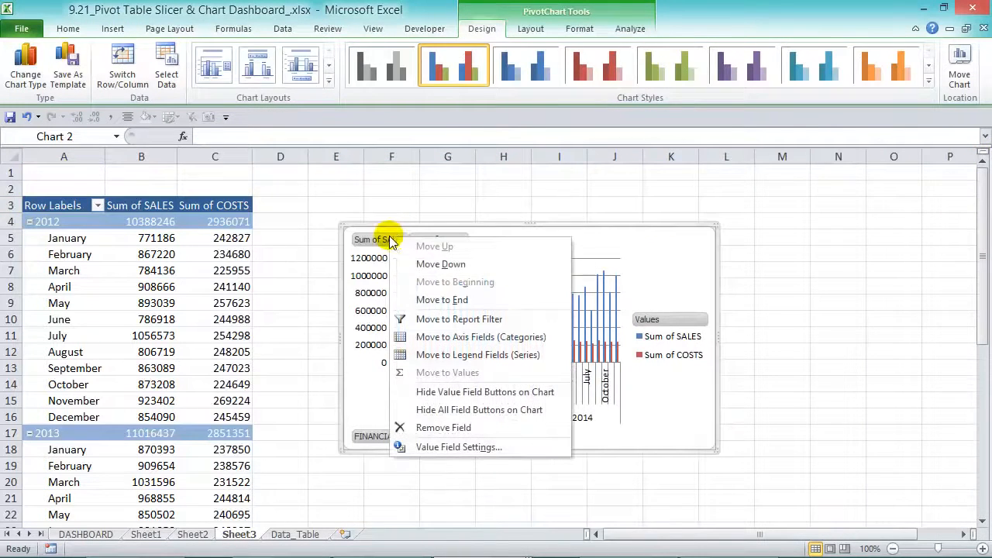
pyautogui.click(450, 409)
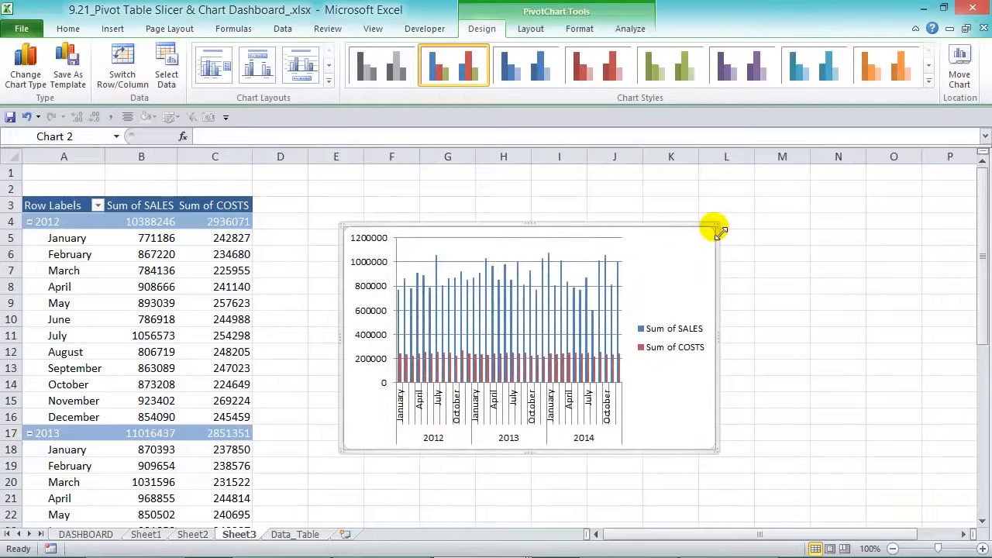
pyautogui.moveTo(717, 225); pyautogui.dragTo(874, 229)
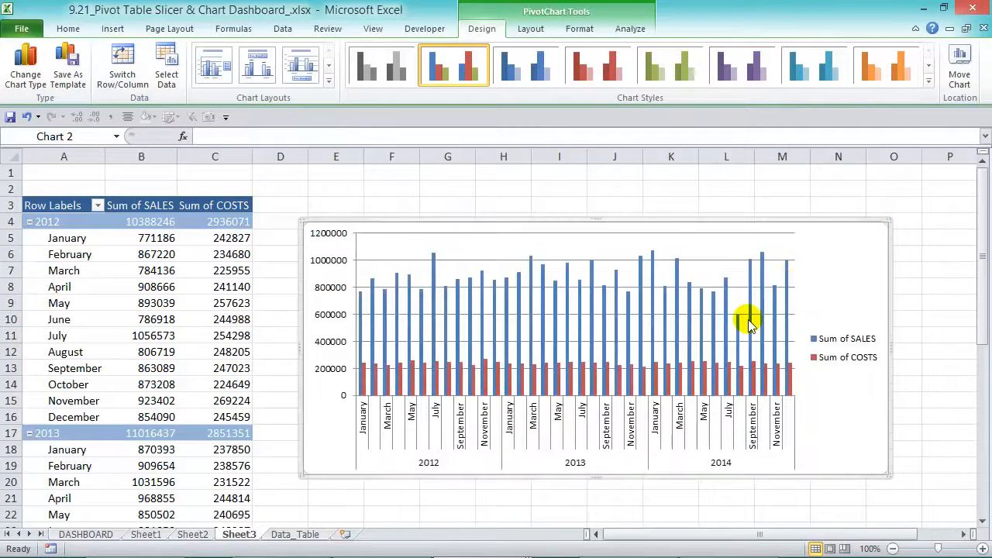
# Try the third saved chart template, a bar layout, on the sales and costs chart and undo it.
pyautogui.click(25, 69)
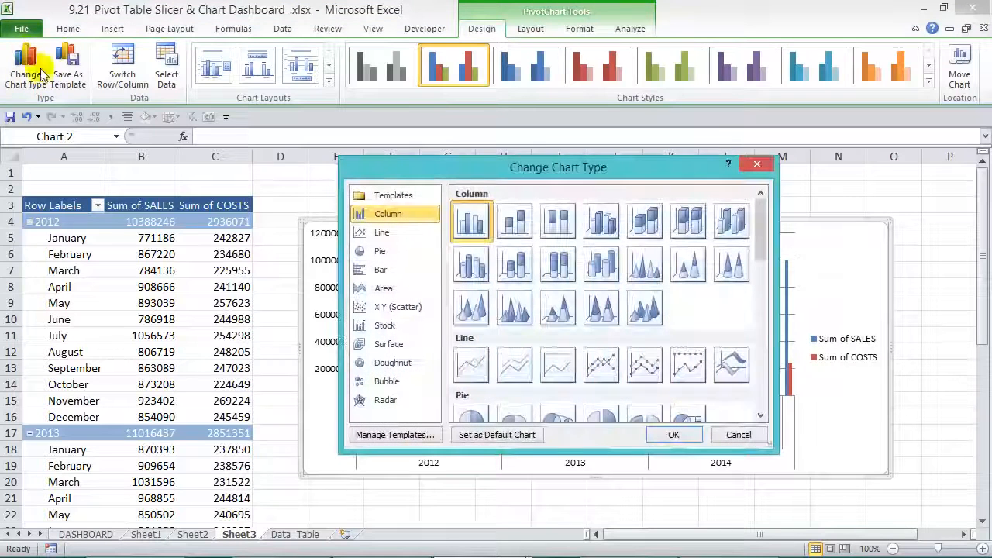
pyautogui.click(387, 196)
pyautogui.click(558, 221)
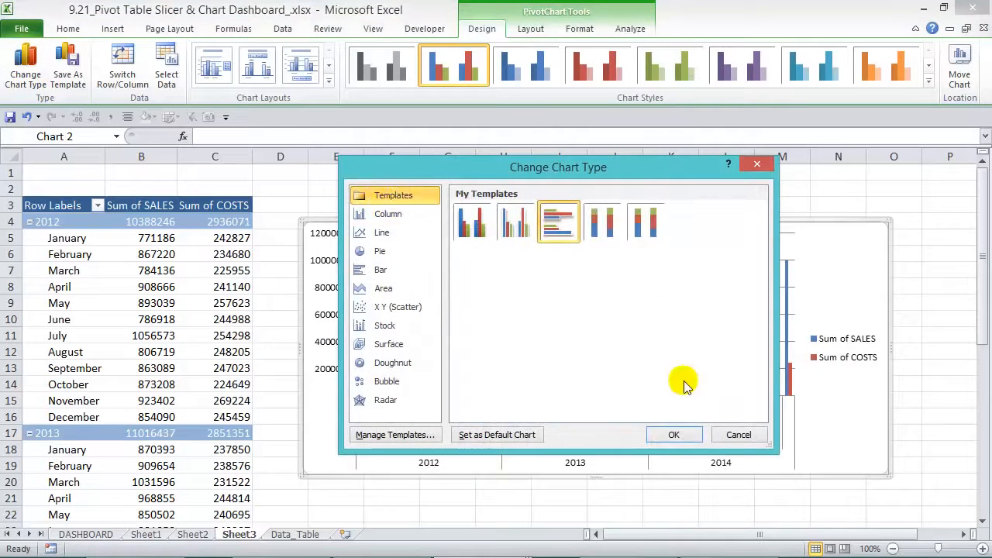
pyautogui.click(687, 433)
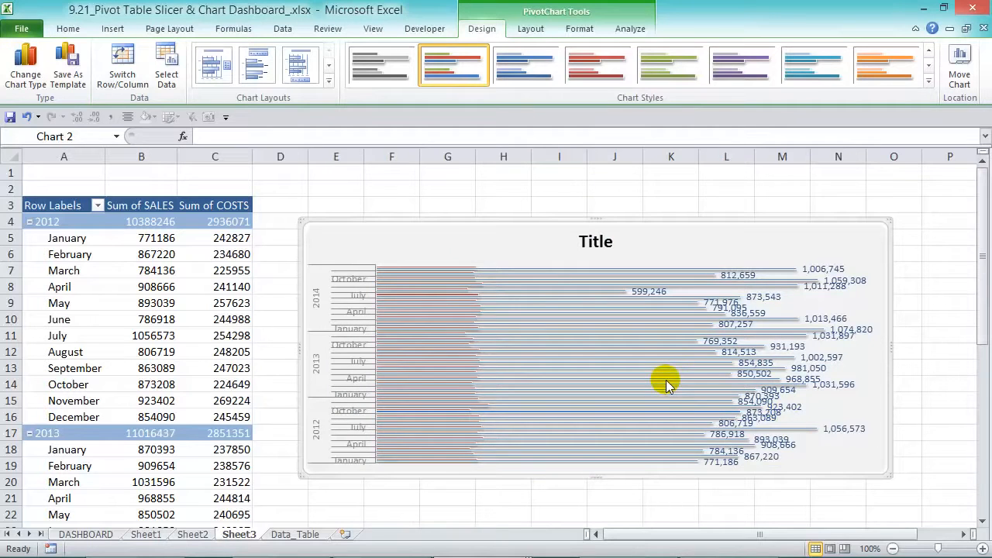
pyautogui.hotkey('ctrl', 'z')
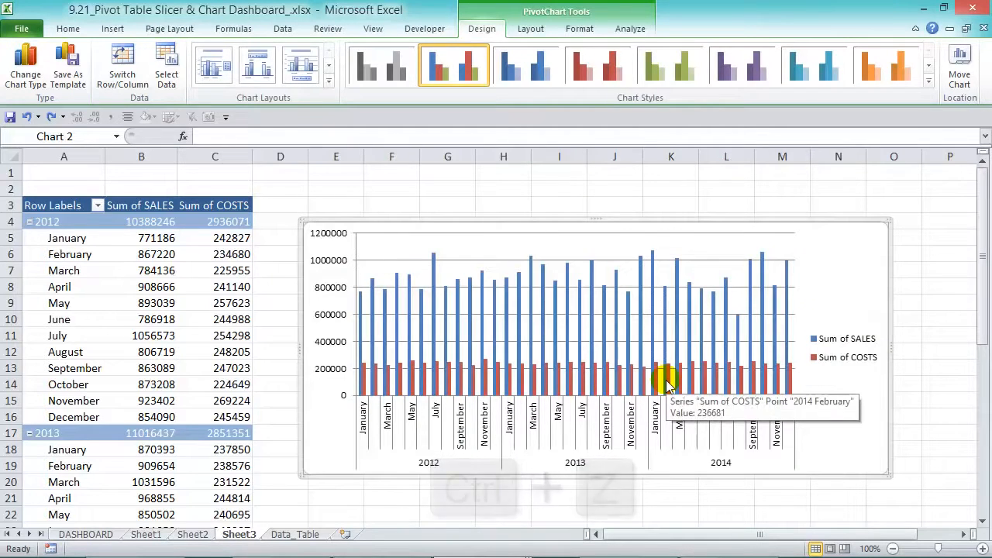
# Move the sales and costs chart closer to the pivot table and enlarge it to span about D3 to O20.
pyautogui.moveTo(659, 224); pyautogui.dragTo(635, 201)
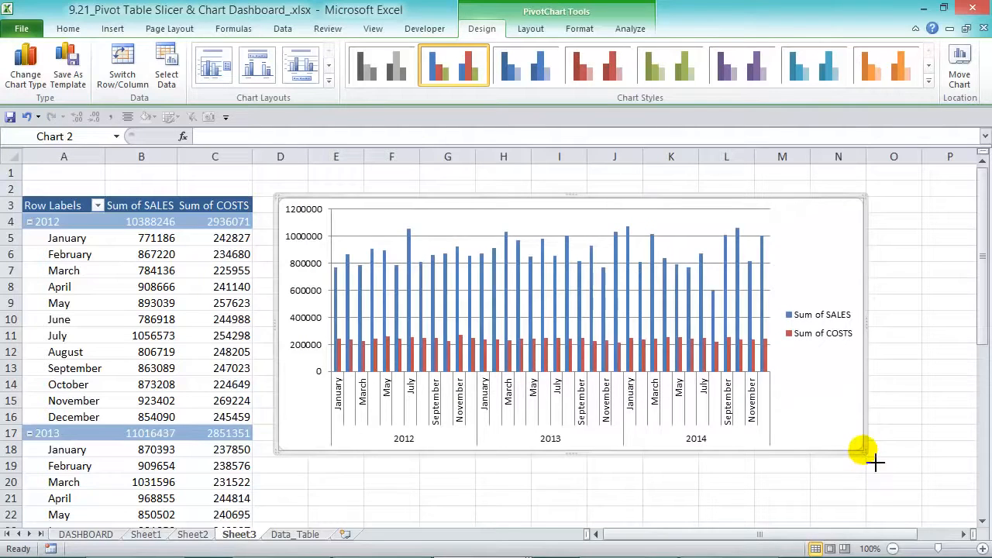
pyautogui.moveTo(875, 462); pyautogui.dragTo(896, 498)
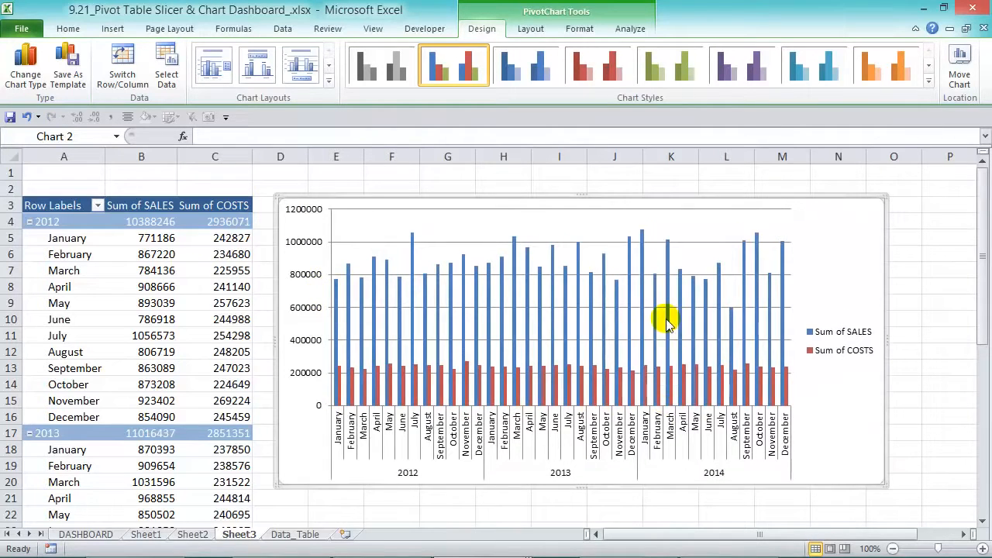
# Plot the Sum of COSTS series on the secondary axis.
pyautogui.click(648, 381)
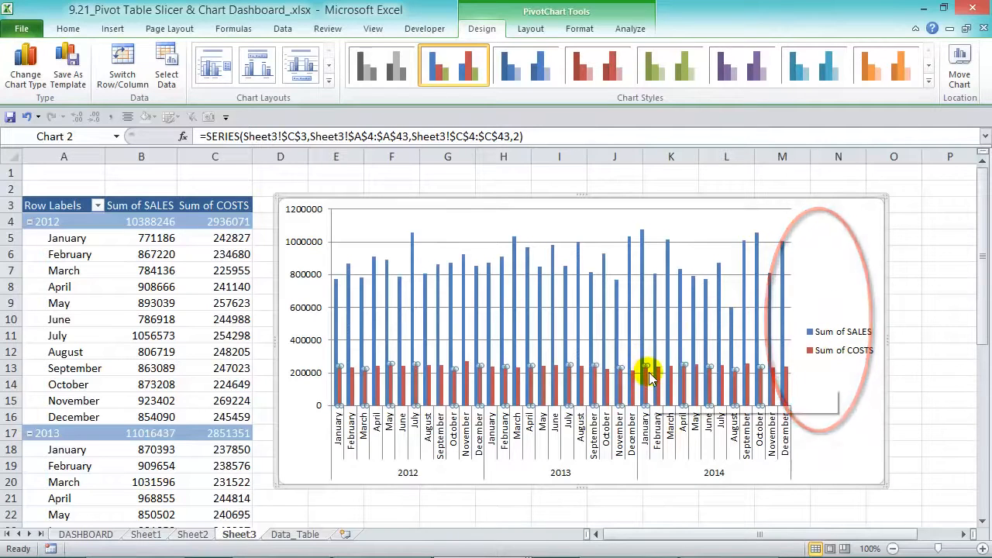
pyautogui.moveTo(649, 378)
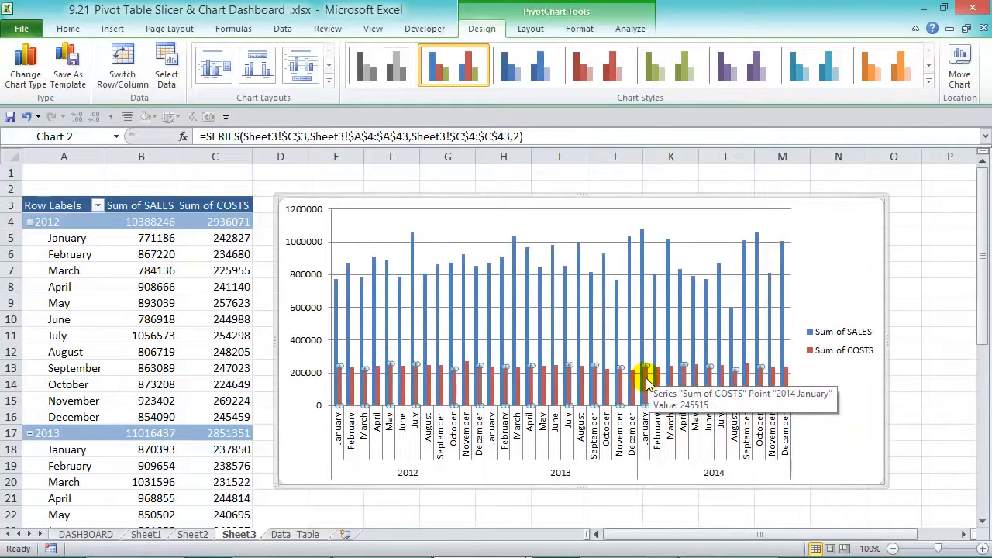
pyautogui.hotkey('ctrl', '1')
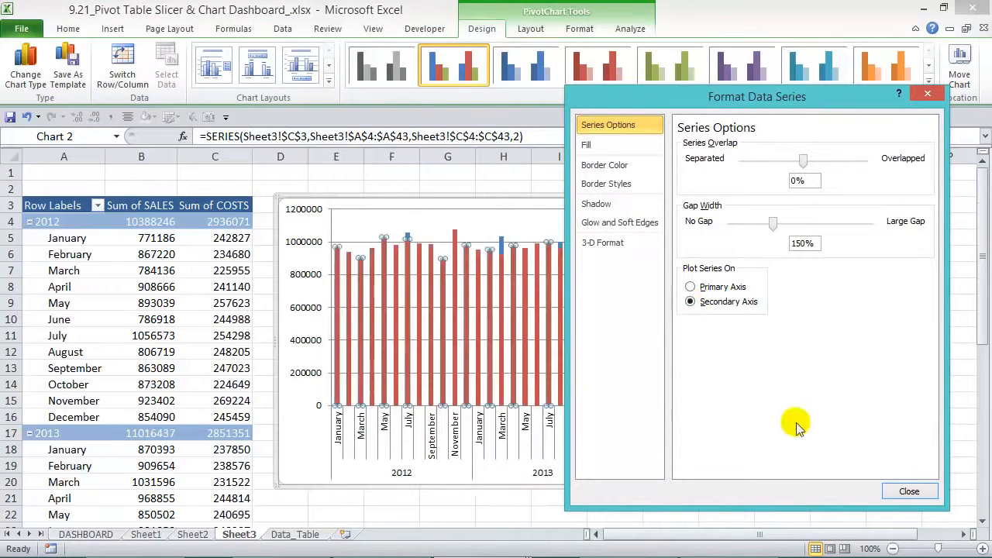
pyautogui.click(901, 492)
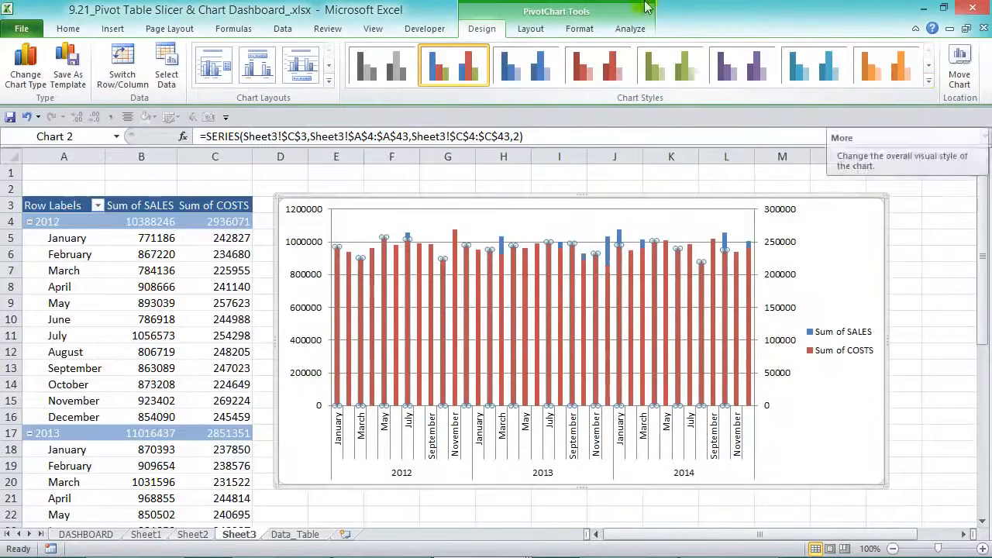
# Change the Sum of COSTS series to a line with markers and widen the chart to about column P.
pyautogui.click(26, 69)
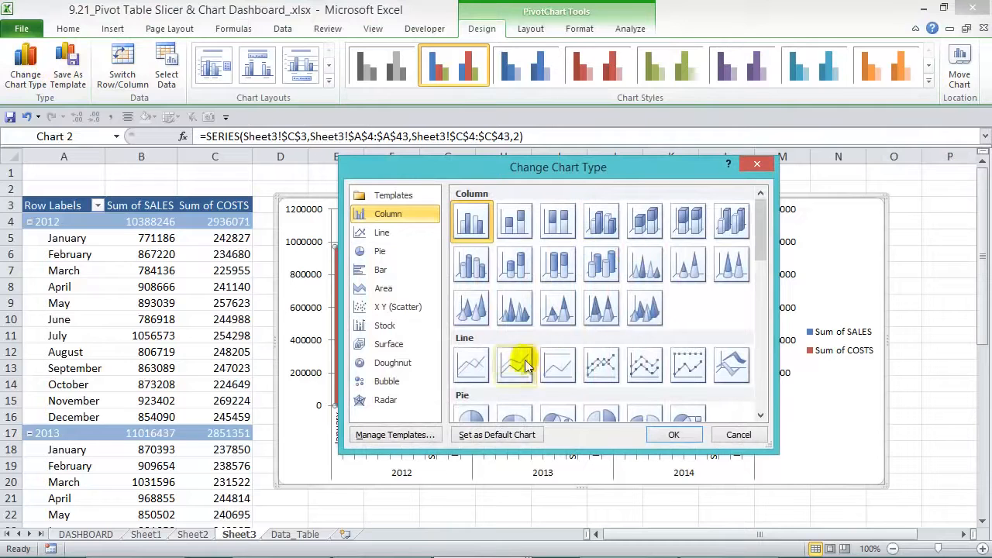
pyautogui.click(602, 364)
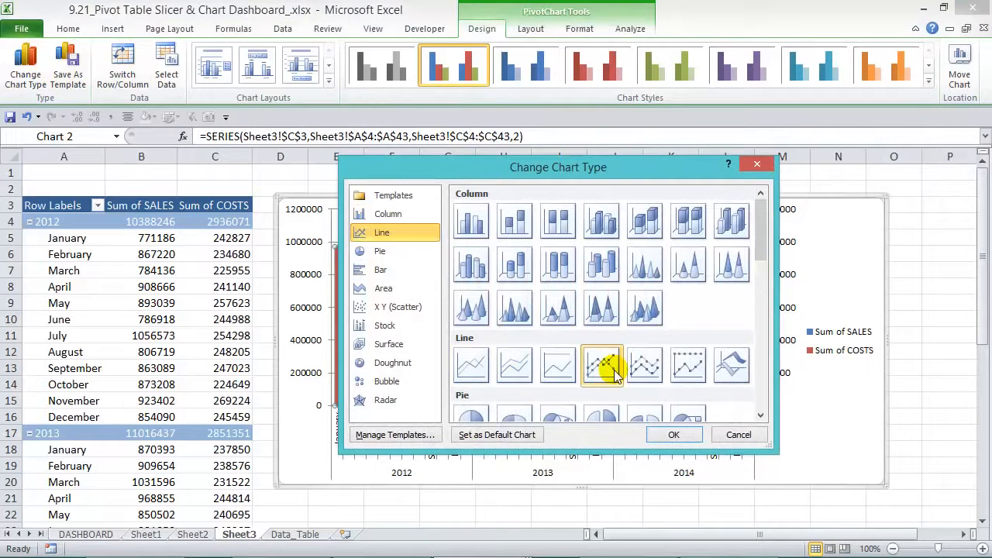
pyautogui.click(674, 435)
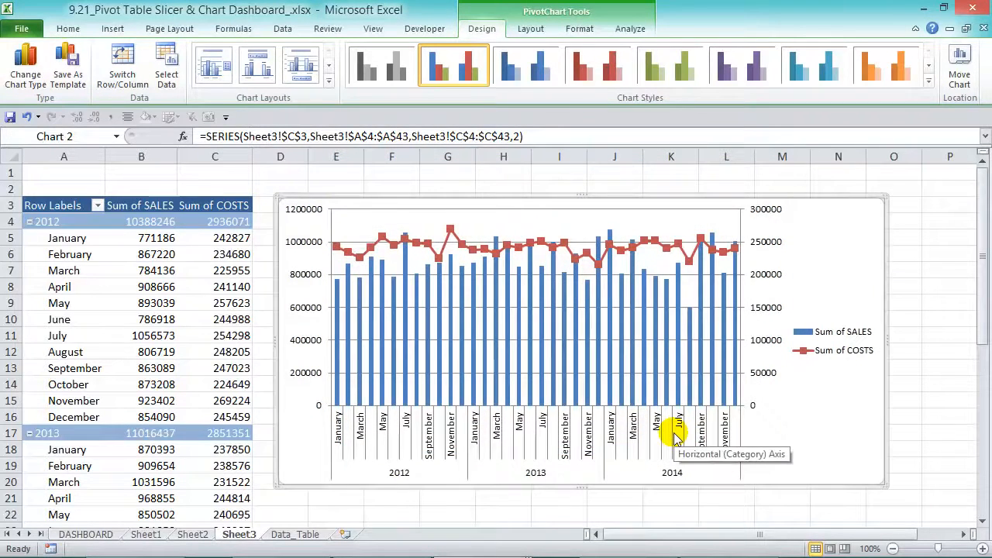
pyautogui.moveTo(890, 201); pyautogui.dragTo(934, 201)
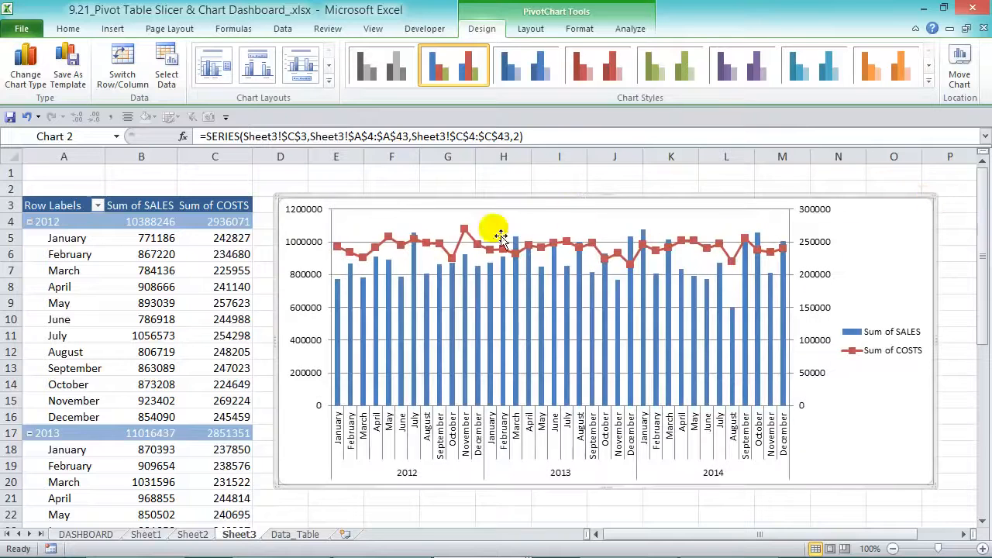
# Set the font color of the primary vertical axis labels to the dark blue theme color.
pyautogui.moveTo(568, 332)
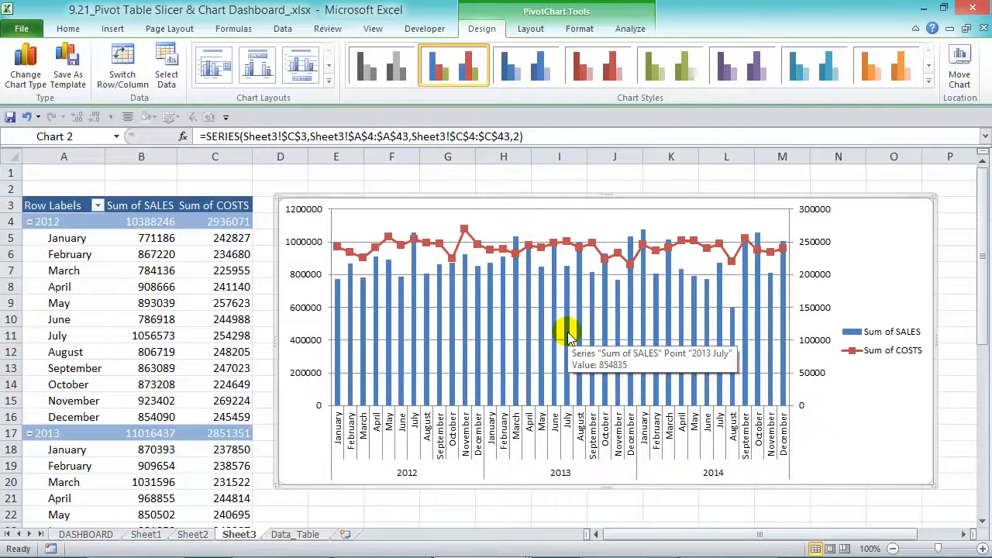
pyautogui.click(567, 331)
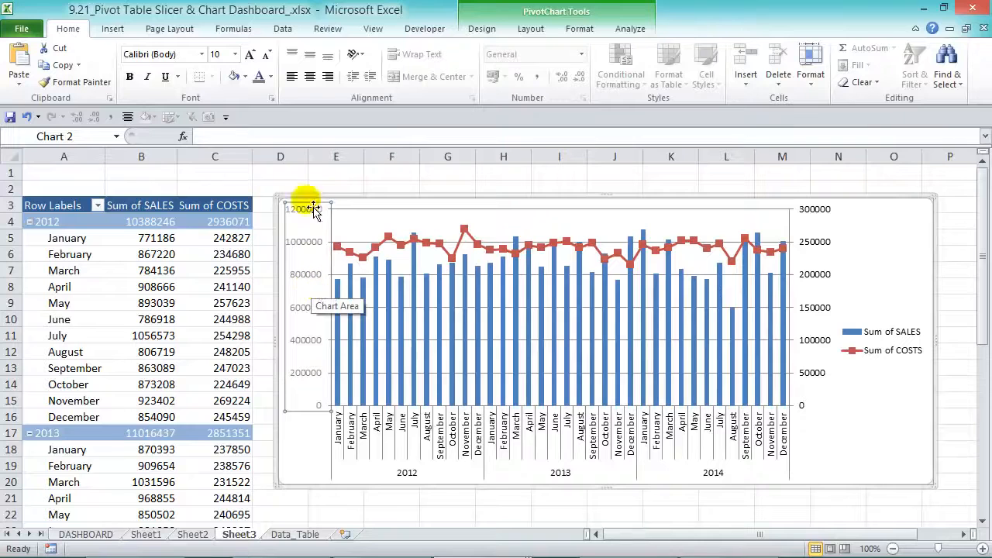
pyautogui.click(270, 77)
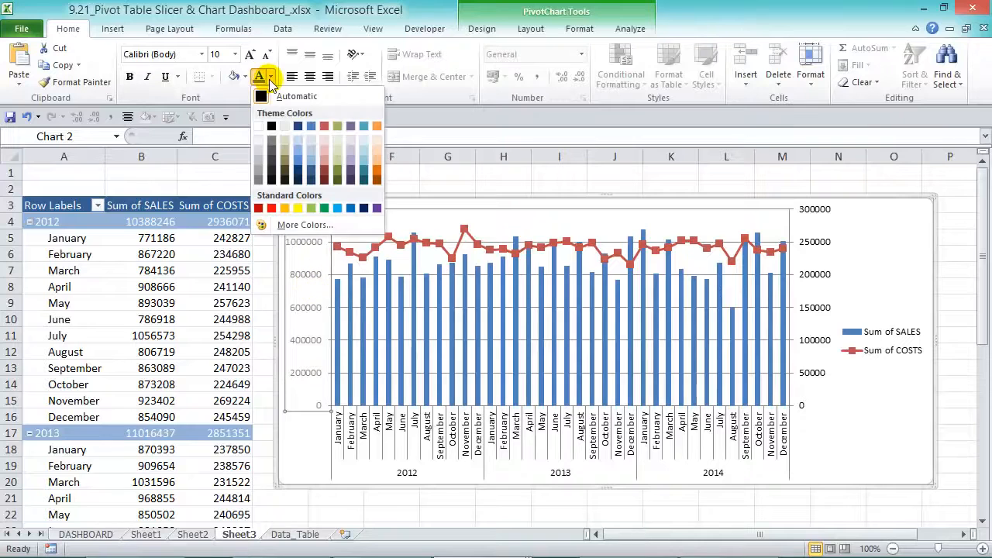
pyautogui.click(298, 128)
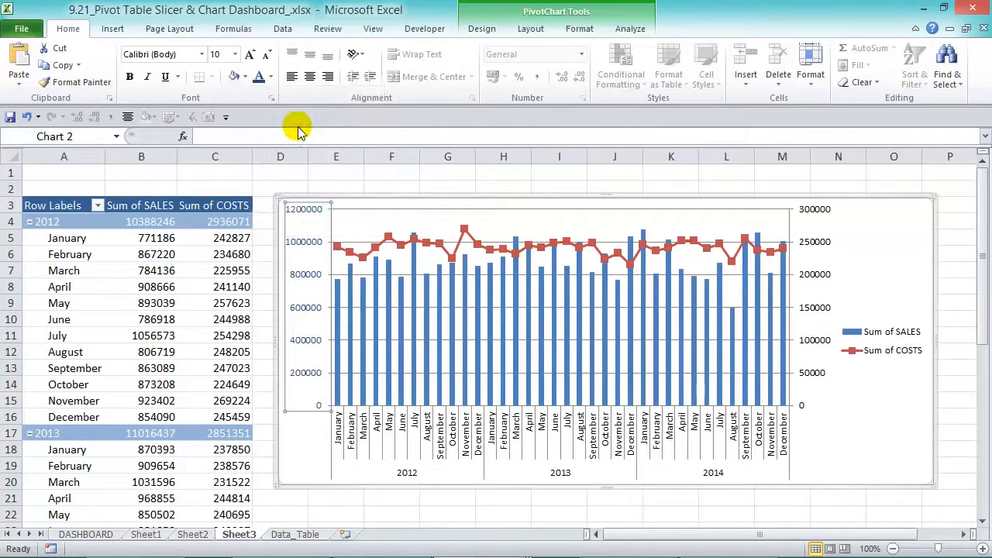
# Format the primary vertical axis labels as Number with 0 decimal places and a thousands separator.
pyautogui.hotkey('ctrl', '1')
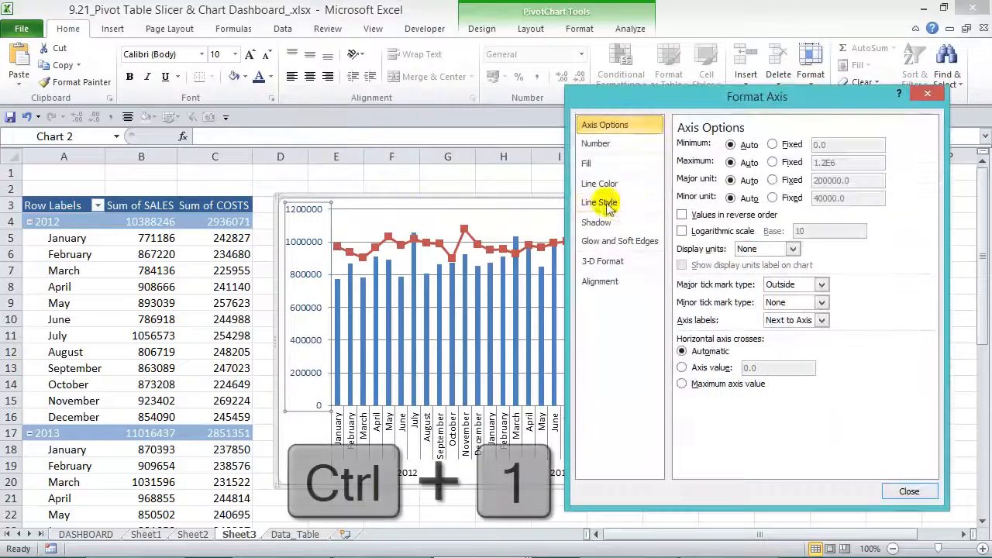
pyautogui.click(605, 143)
pyautogui.click(693, 167)
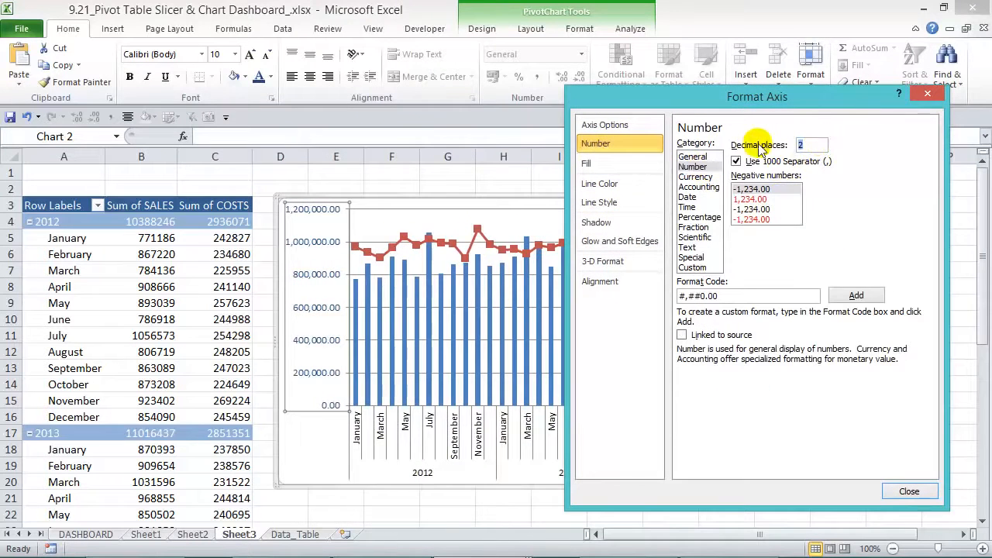
pyautogui.write('0')
pyautogui.click(910, 492)
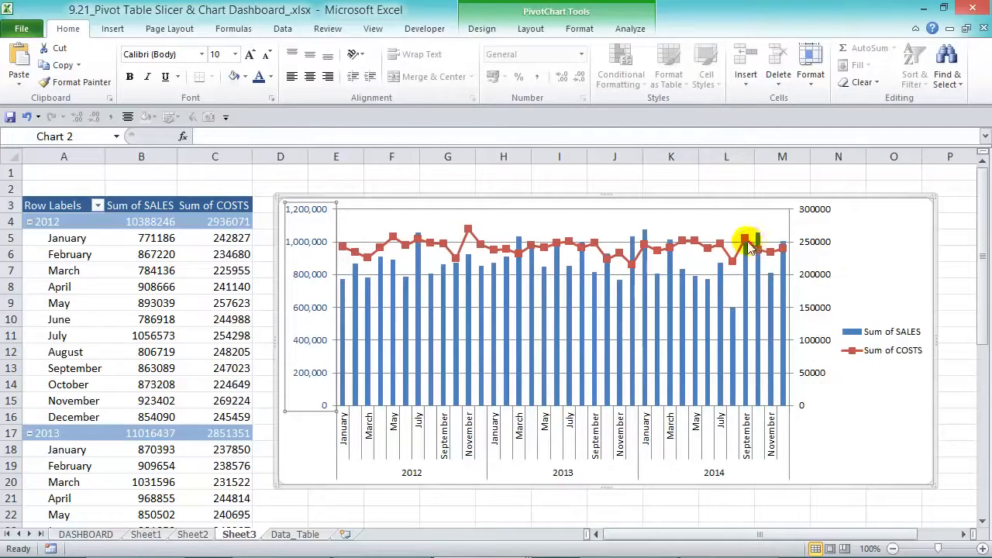
# Set the font color of the secondary vertical axis labels to the red theme color.
pyautogui.click(819, 246)
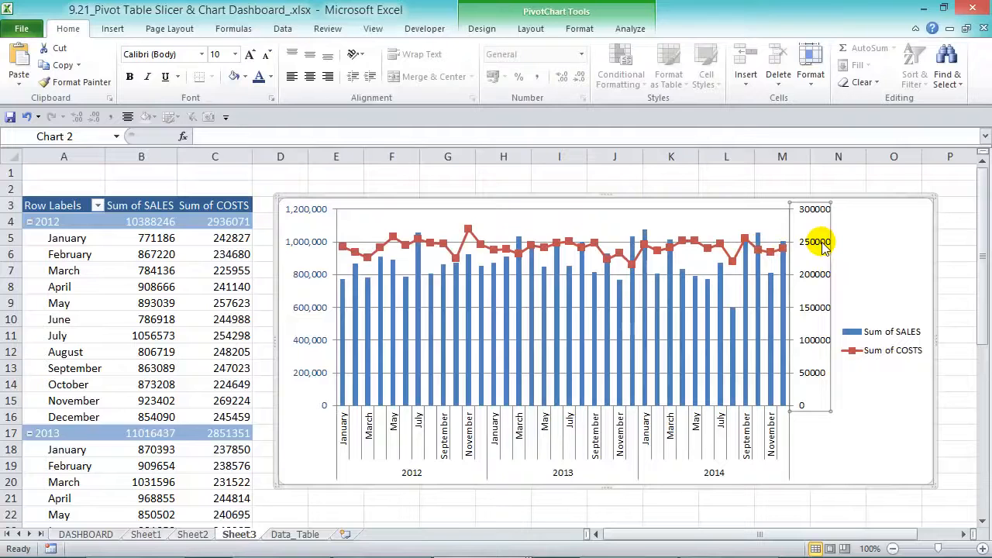
pyautogui.click(270, 76)
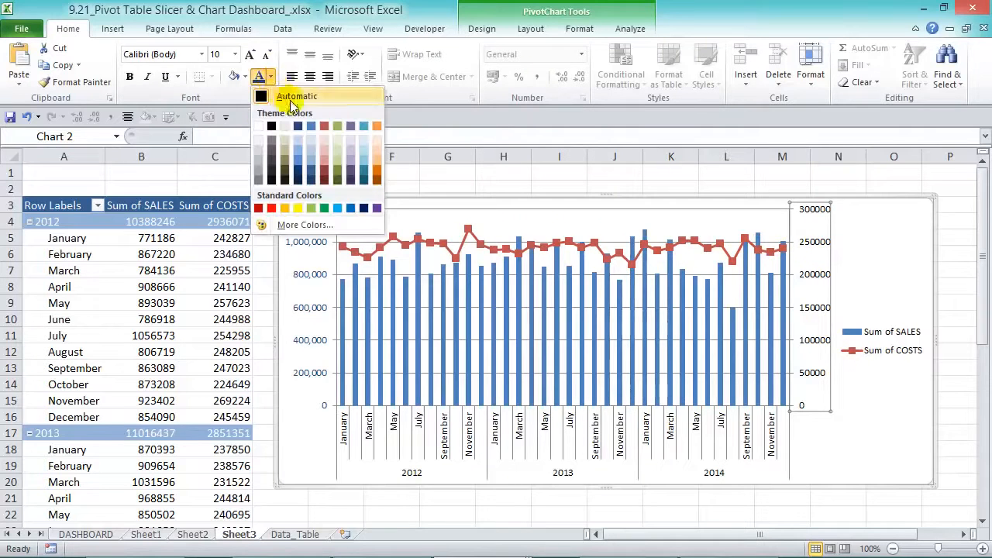
pyautogui.click(324, 125)
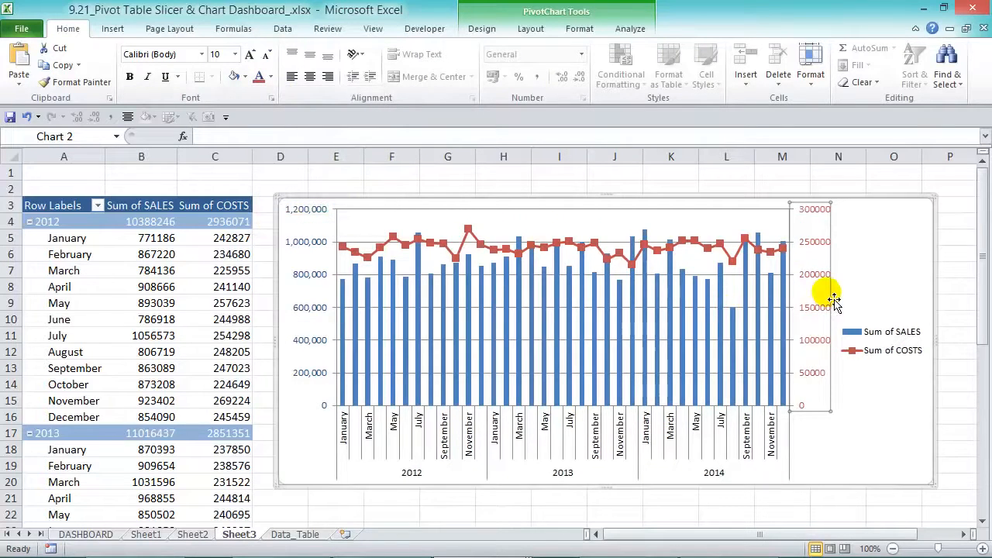
# Format the secondary vertical axis labels as Number with 0 decimal places and a thousands separator.
pyautogui.hotkey('ctrl', '1')
pyautogui.click(595, 143)
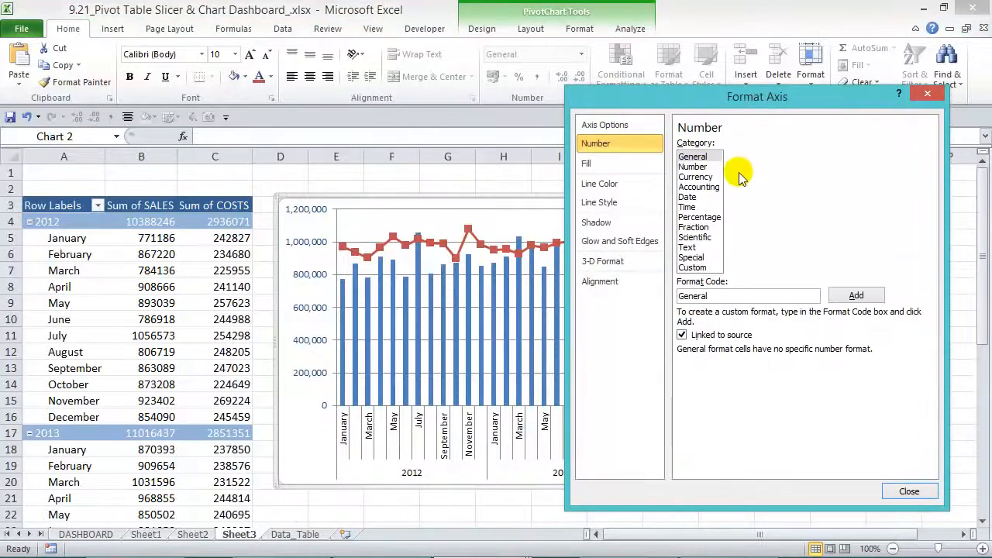
pyautogui.click(706, 167)
pyautogui.doubleClick(806, 146)
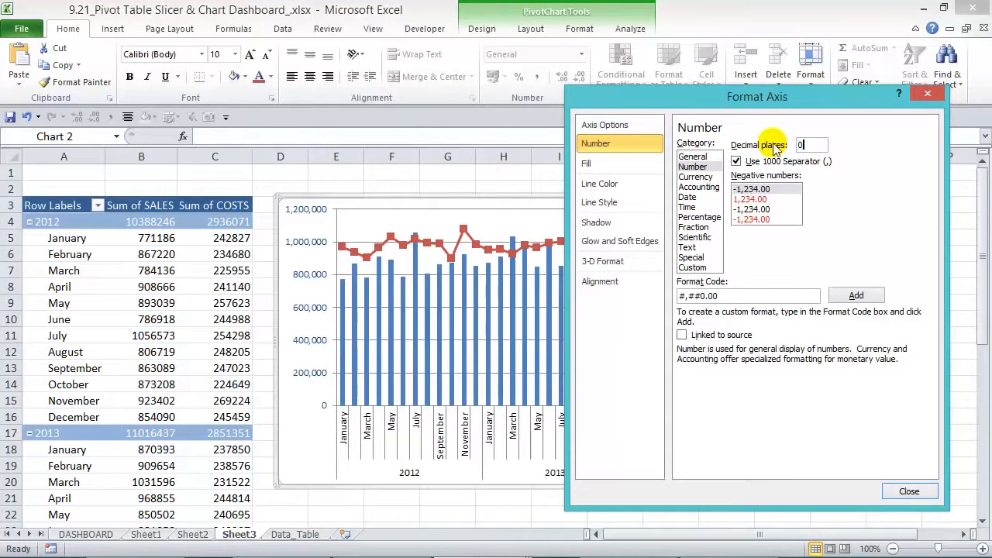
pyautogui.click(909, 492)
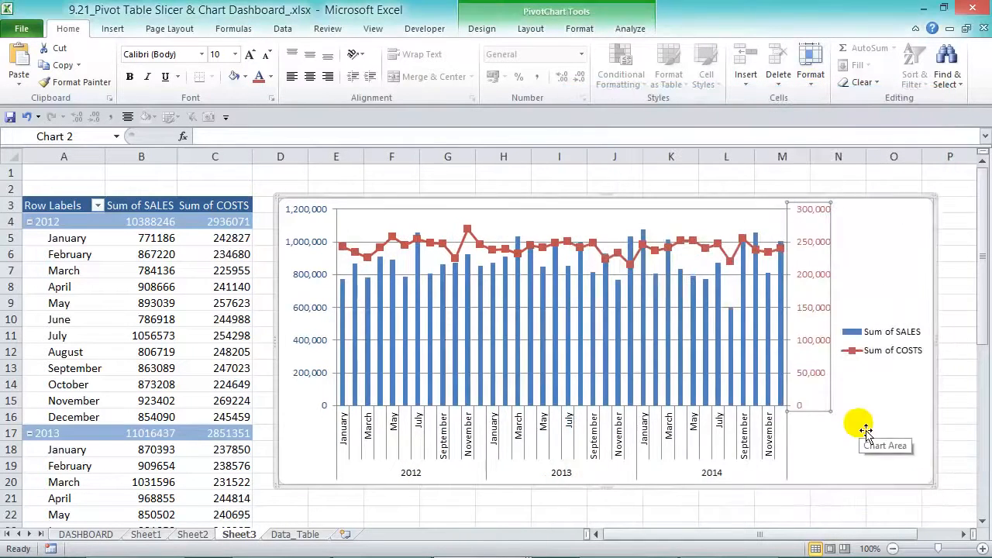
# Add a rotated primary vertical axis title reading "Sales" and change its font color to blue.
pyautogui.click(532, 28)
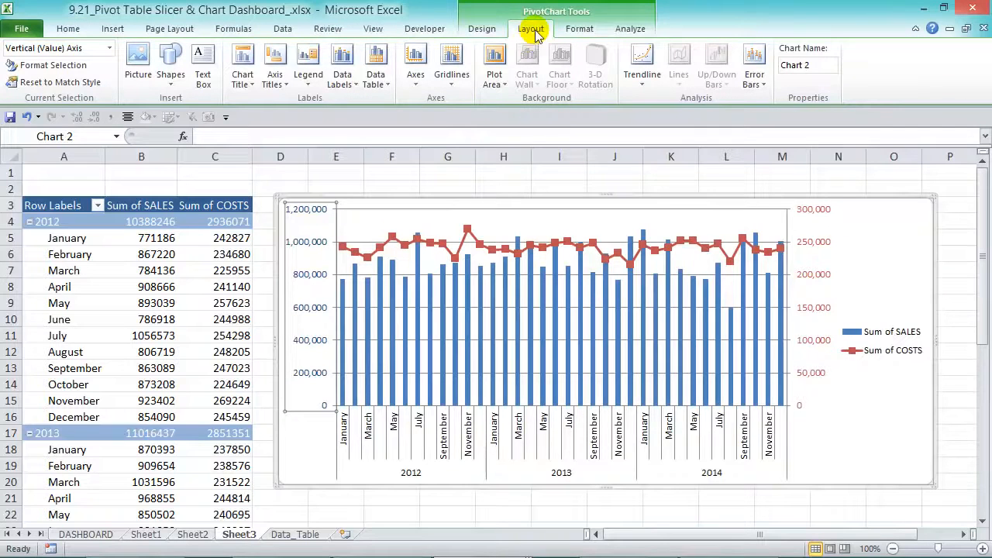
pyautogui.click(284, 84)
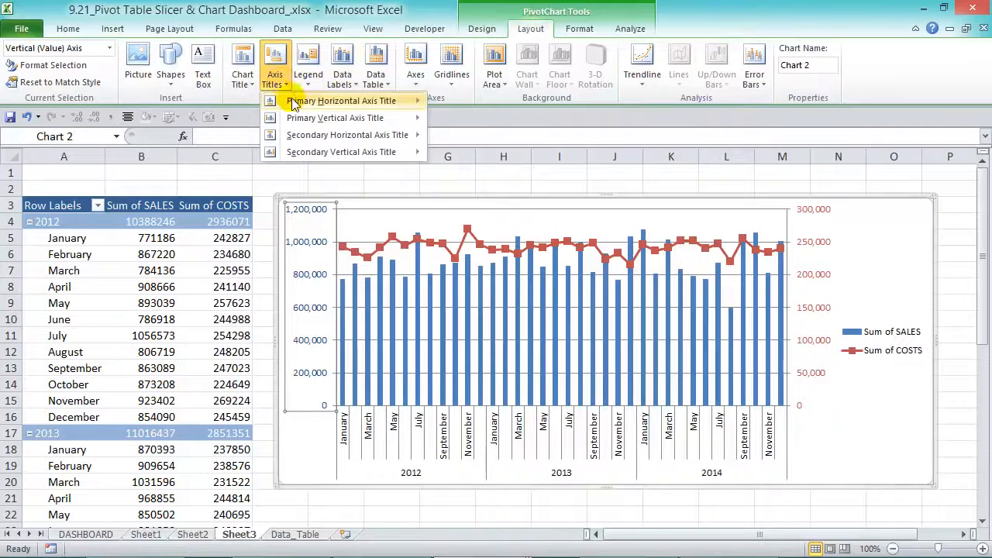
pyautogui.moveTo(298, 115)
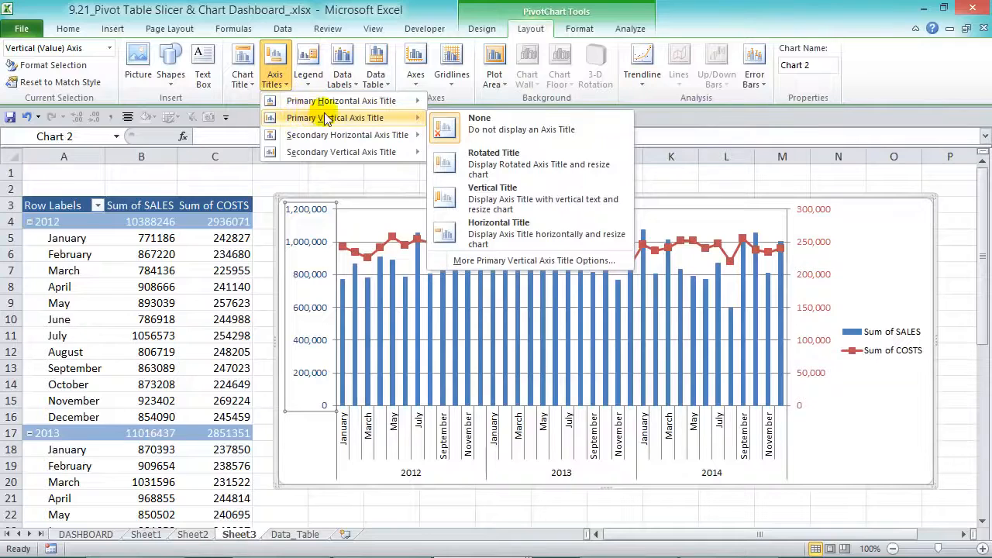
pyautogui.click(514, 160)
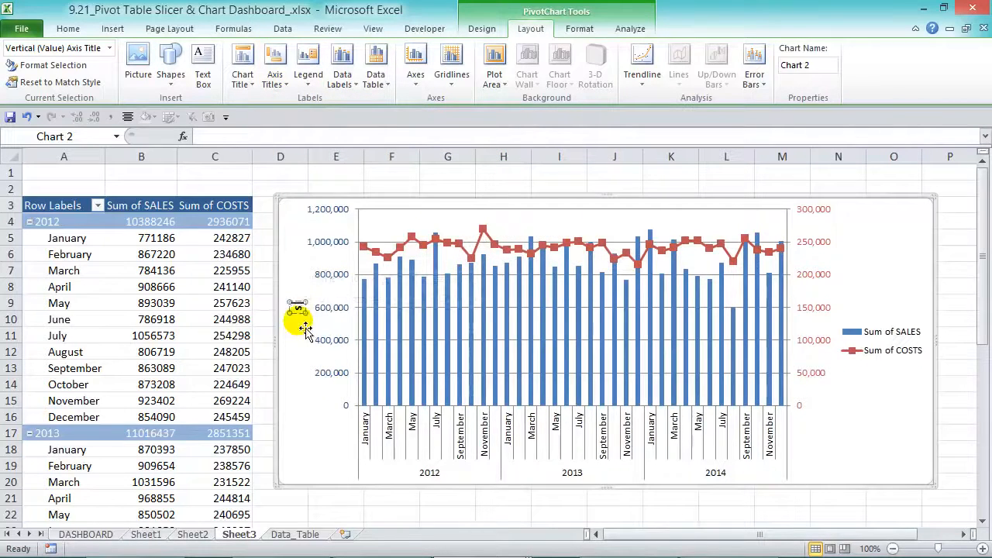
pyautogui.rightClick(301, 311)
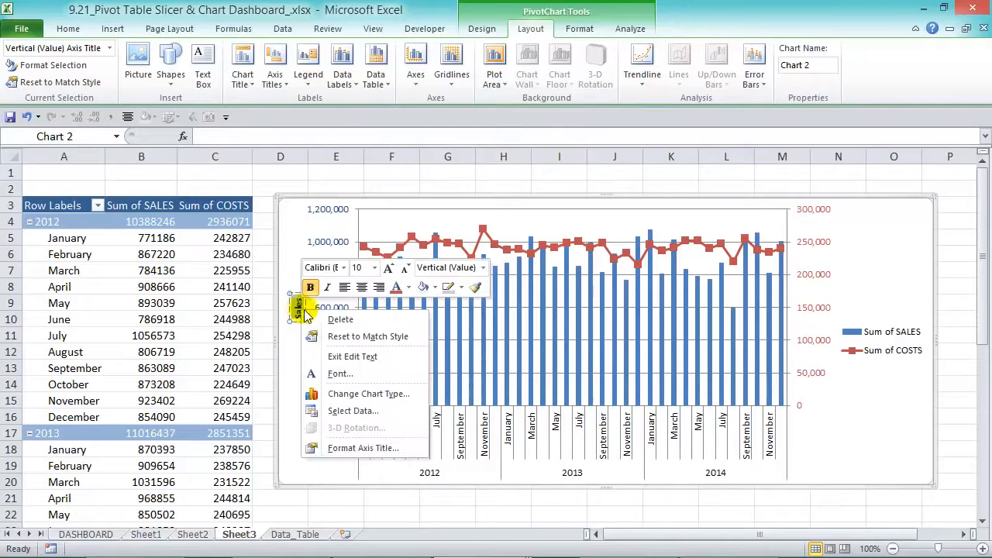
pyautogui.click(408, 287)
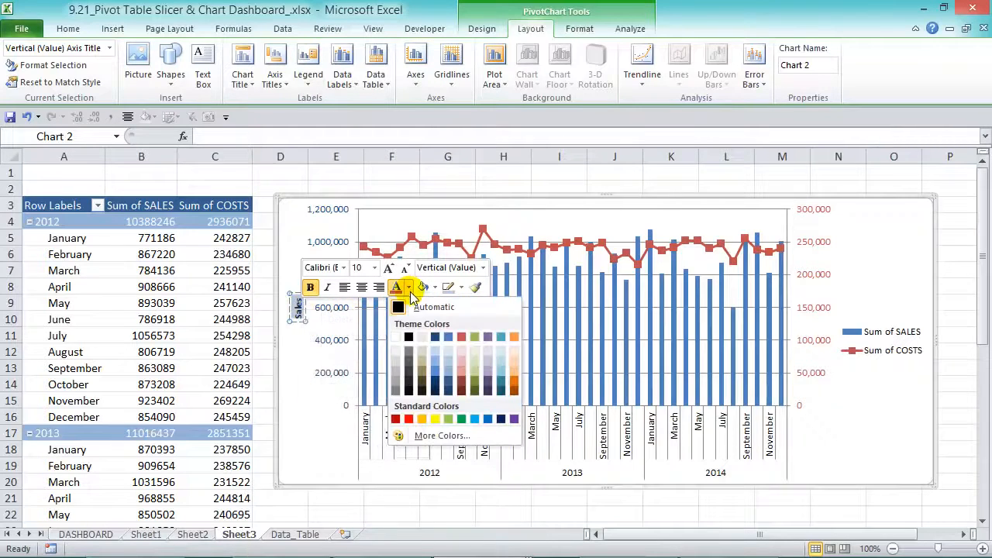
pyautogui.click(408, 398)
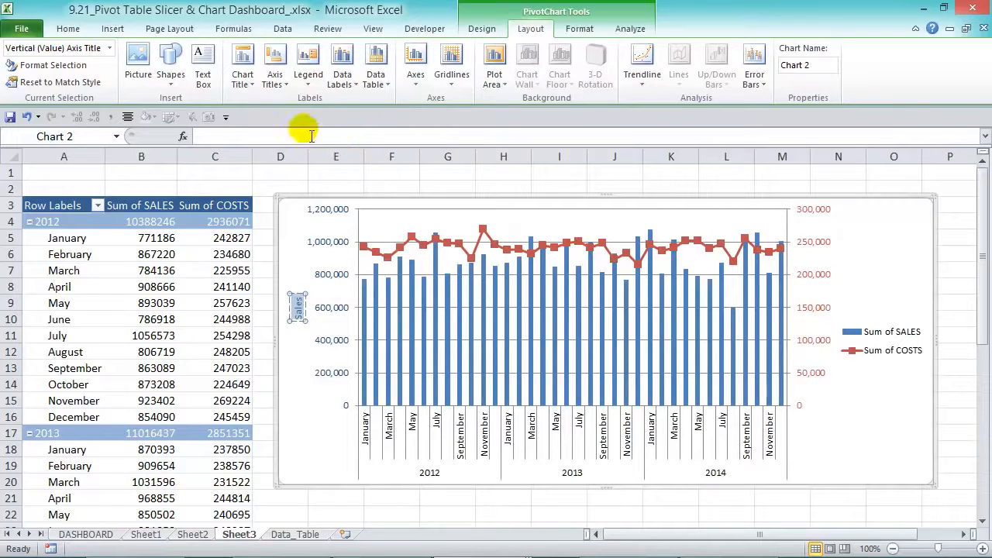
# Add a rotated secondary vertical axis title reading "Costs" and set its font color to the red theme color.
pyautogui.click(289, 87)
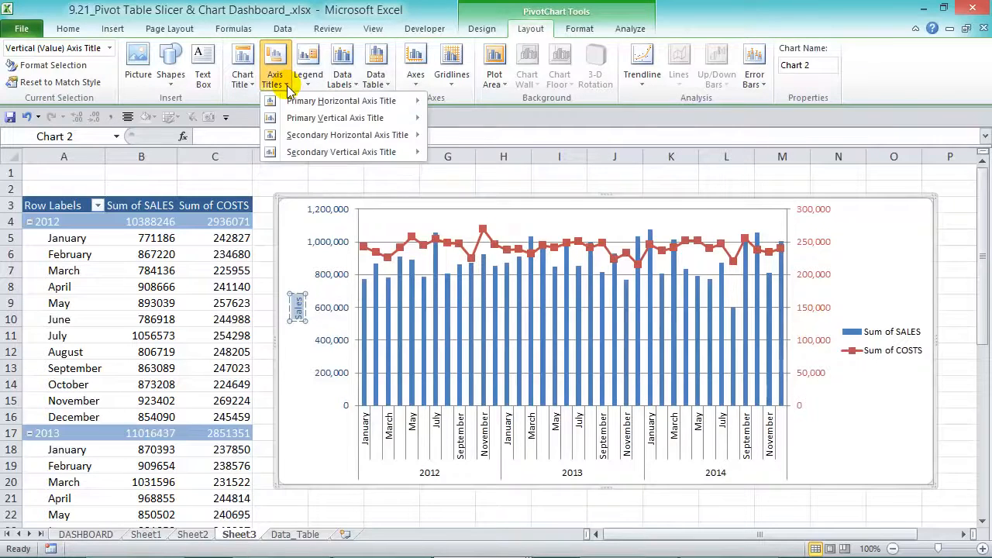
pyautogui.moveTo(301, 154)
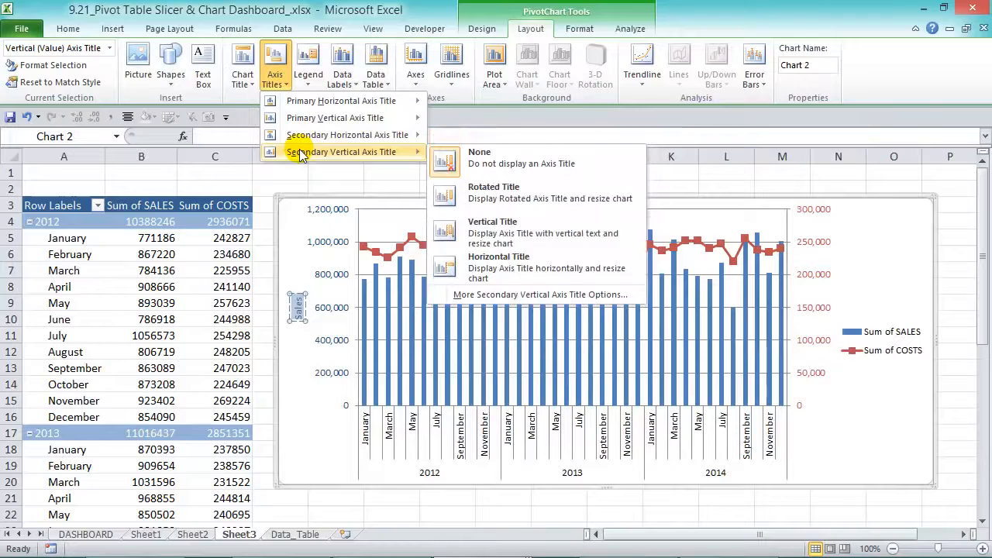
pyautogui.click(518, 210)
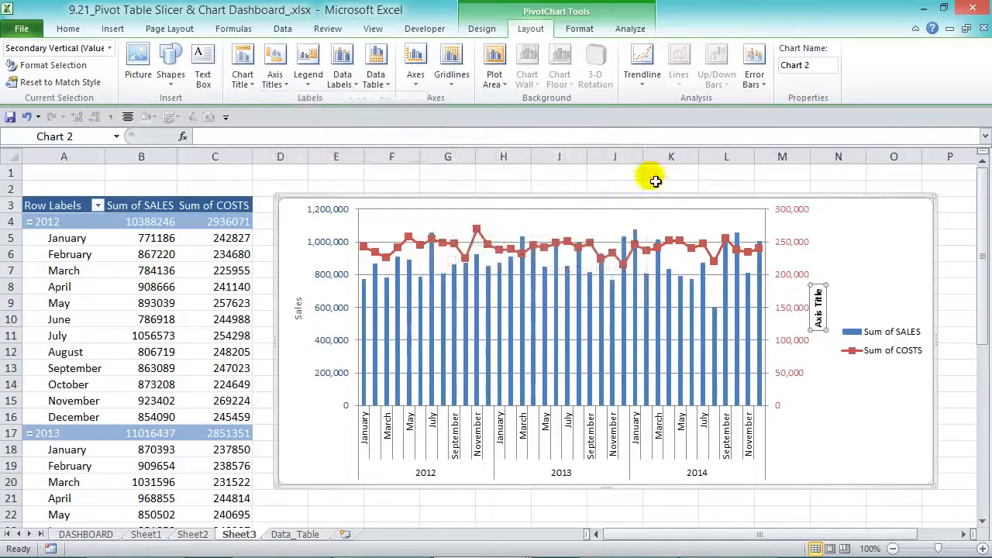
pyautogui.rightClick(820, 312)
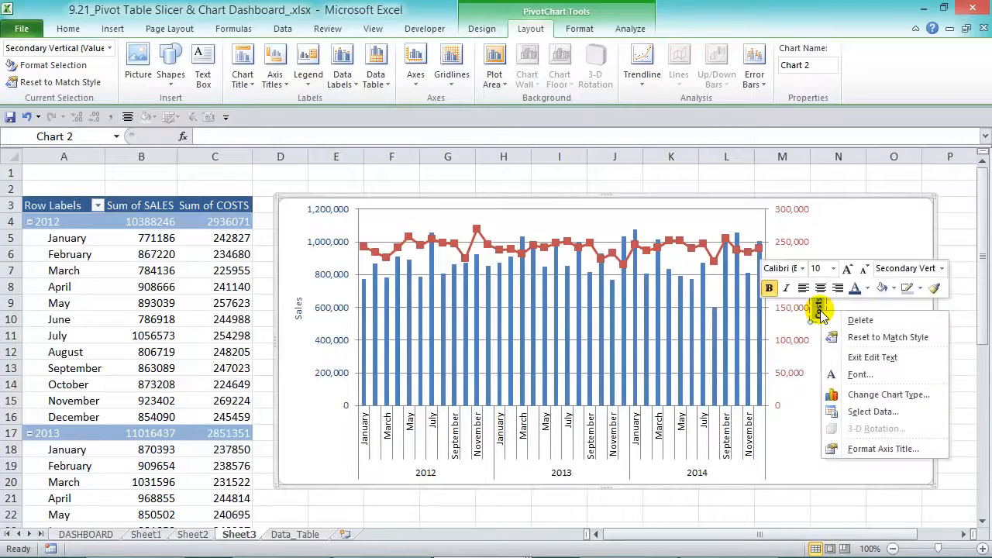
pyautogui.click(867, 288)
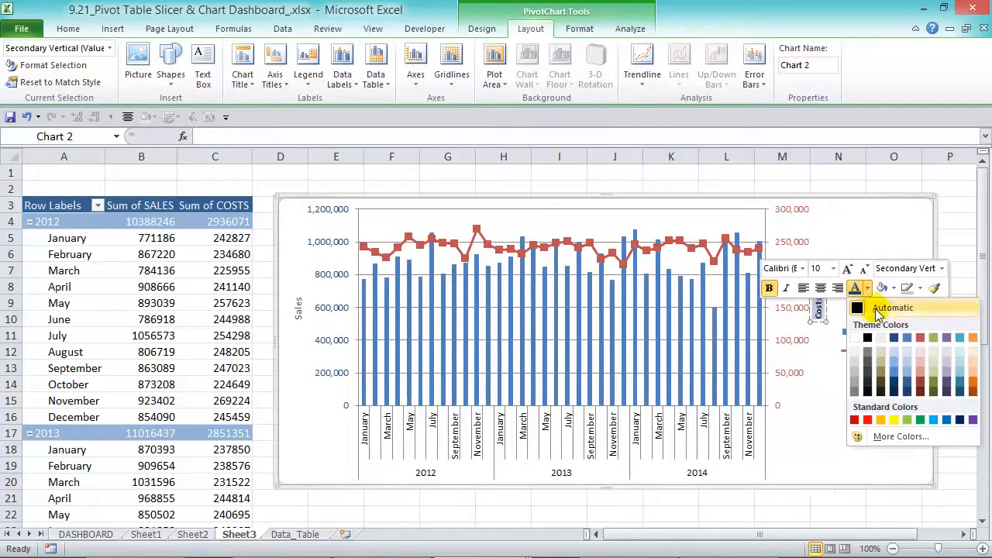
pyautogui.click(921, 339)
# Position the chart legend at the bottom and delete the chart's horizontal gridlines.
pyautogui.click(908, 345)
pyautogui.hotkey('ctrl', '1')
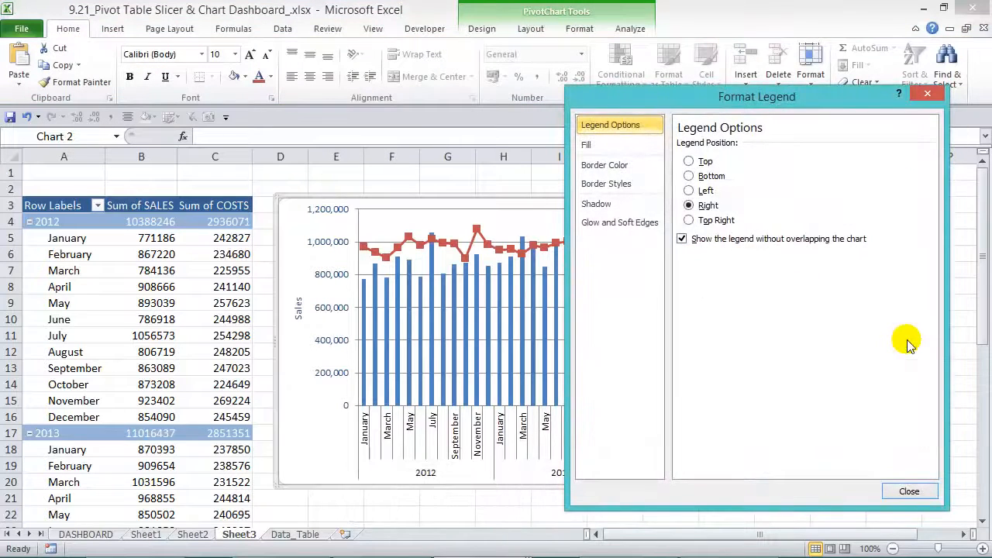
pyautogui.click(690, 180)
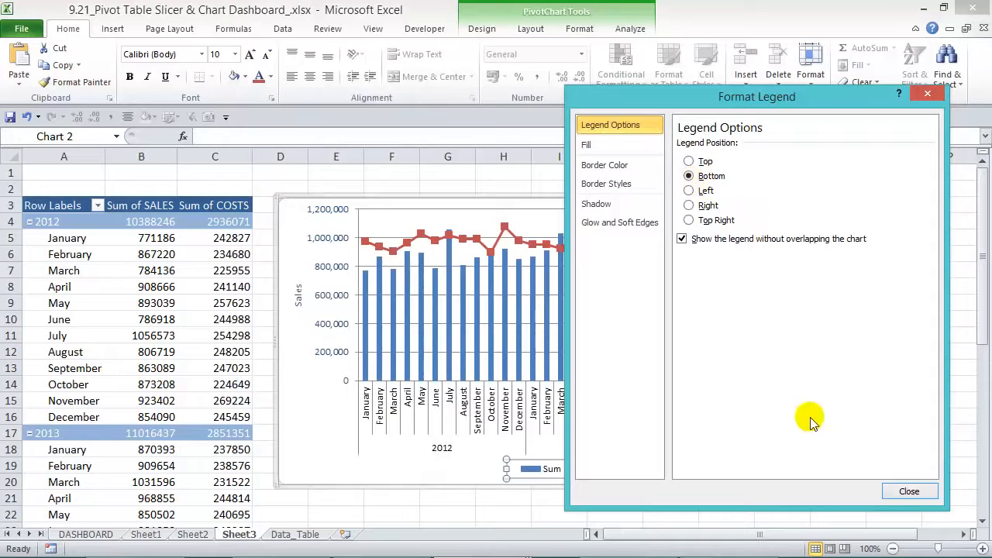
pyautogui.click(900, 489)
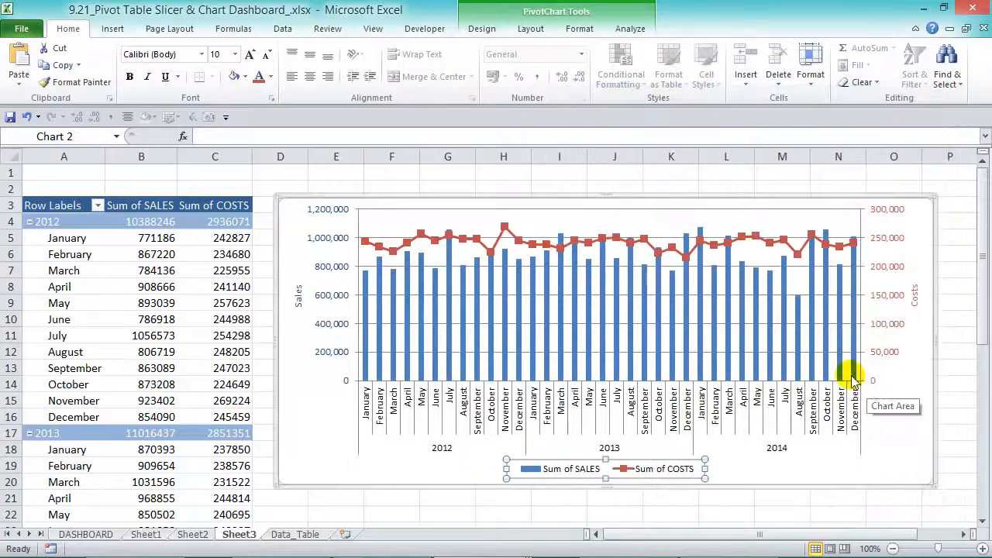
pyautogui.click(661, 240)
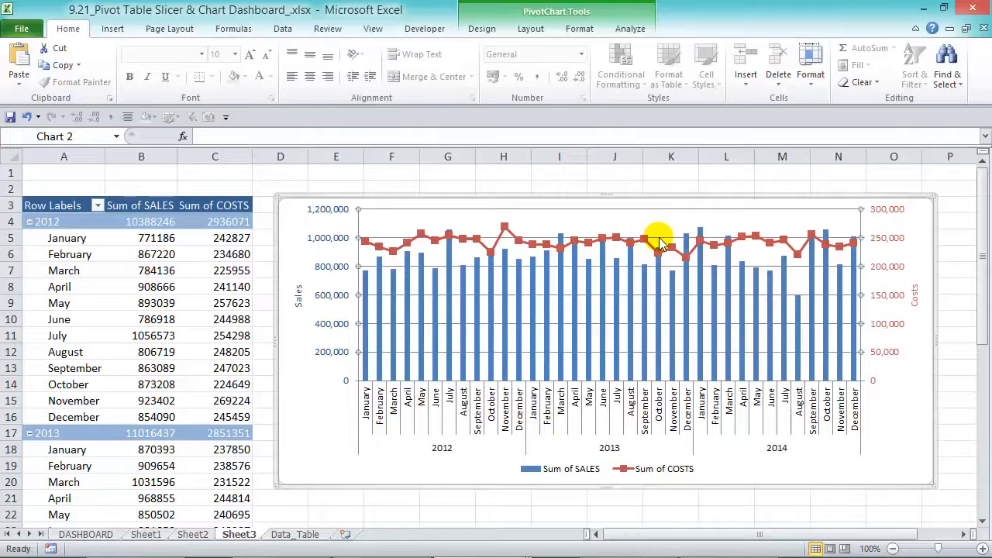
pyautogui.press('Delete')
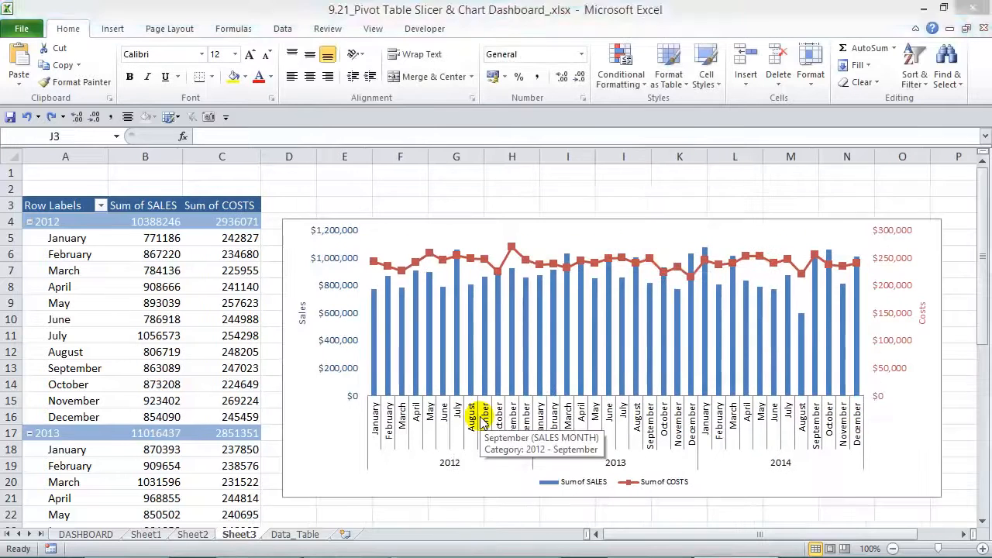
# Set the font color of the horizontal axis month and year labels to the dark blue theme color.
pyautogui.click(482, 420)
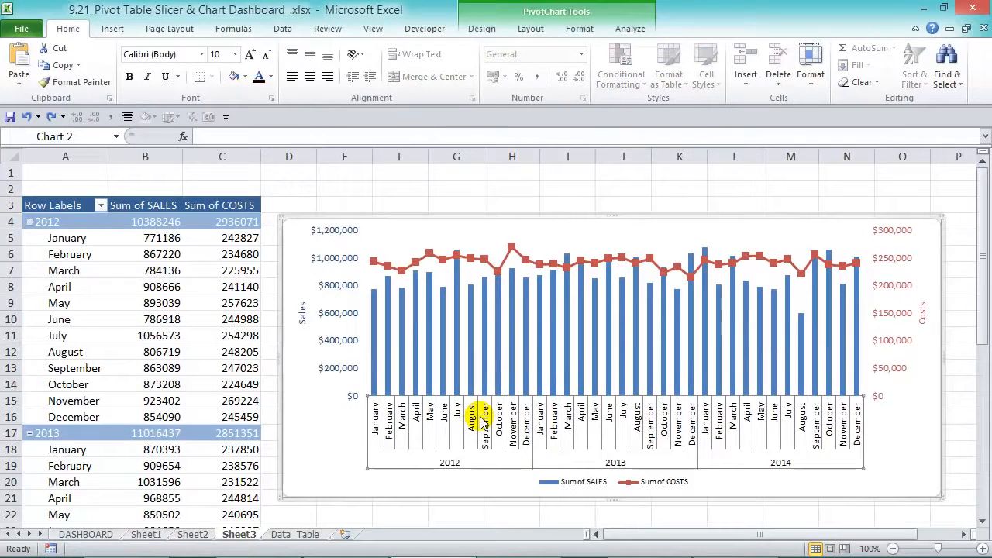
pyautogui.click(272, 77)
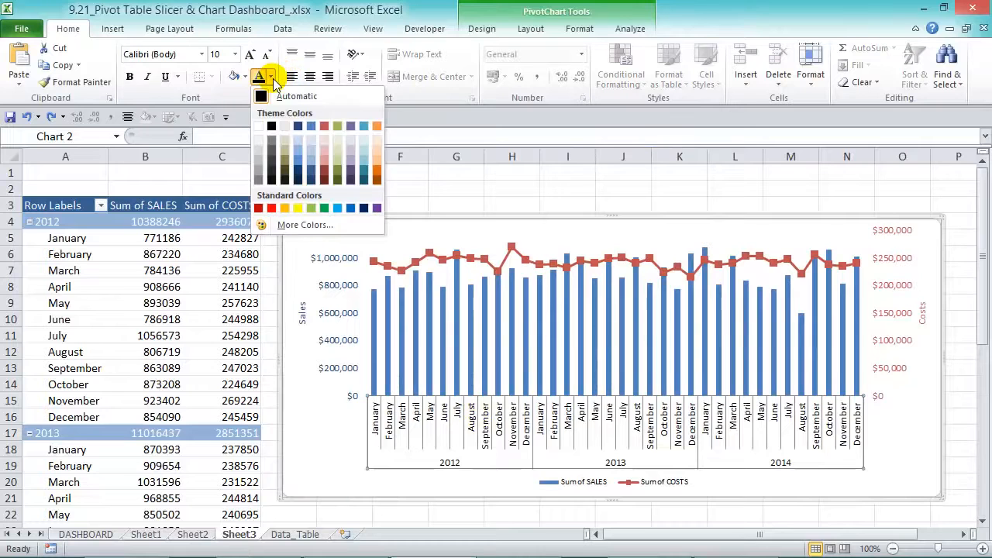
pyautogui.click(296, 124)
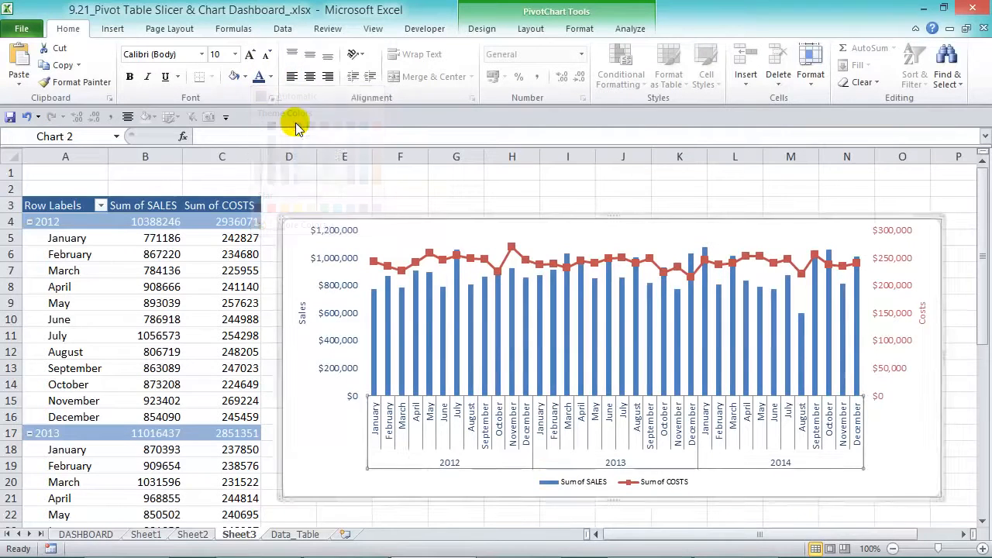
# Format the Sum of COSTS series with a solid line in a light red theme color.
pyautogui.click(525, 259)
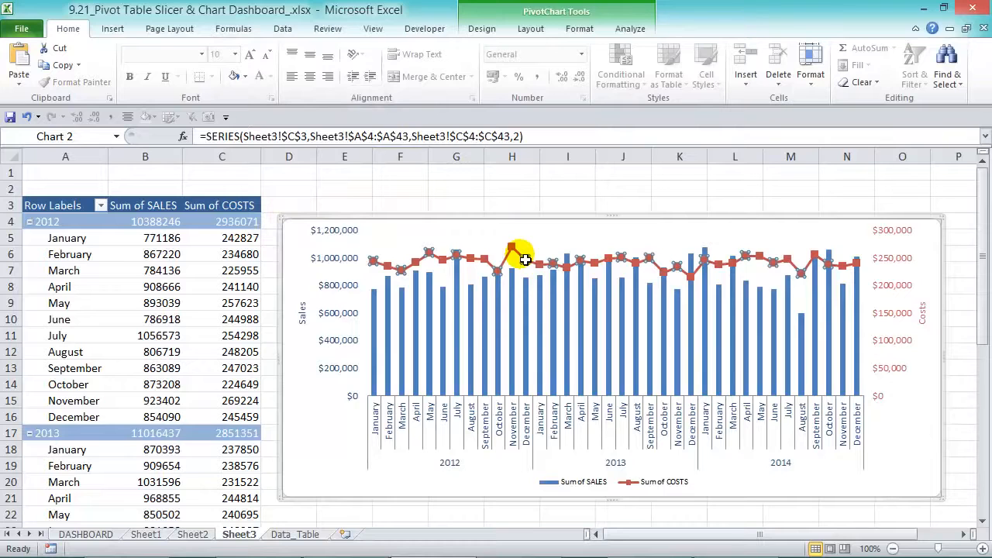
pyautogui.hotkey('ctrl', '1')
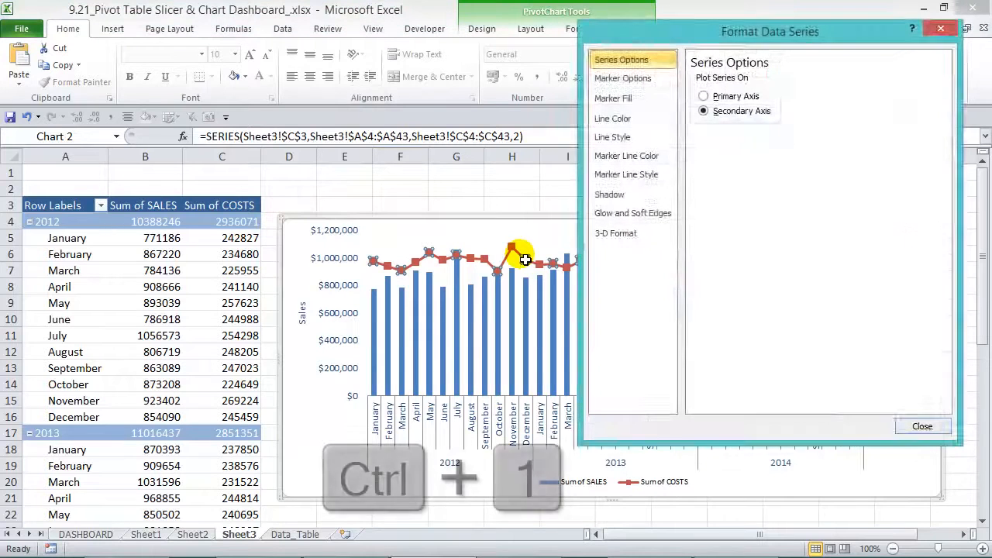
pyautogui.click(625, 121)
pyautogui.click(695, 96)
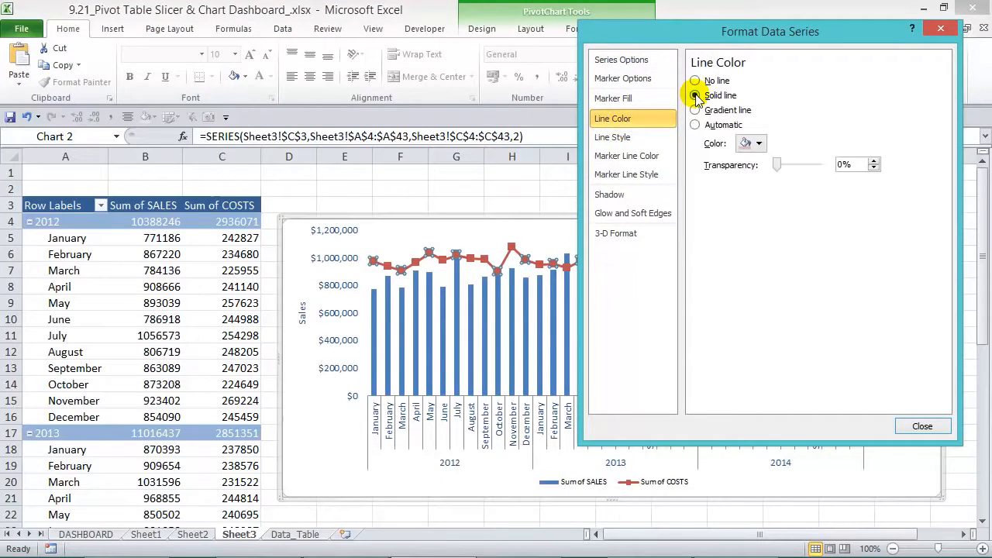
pyautogui.click(759, 144)
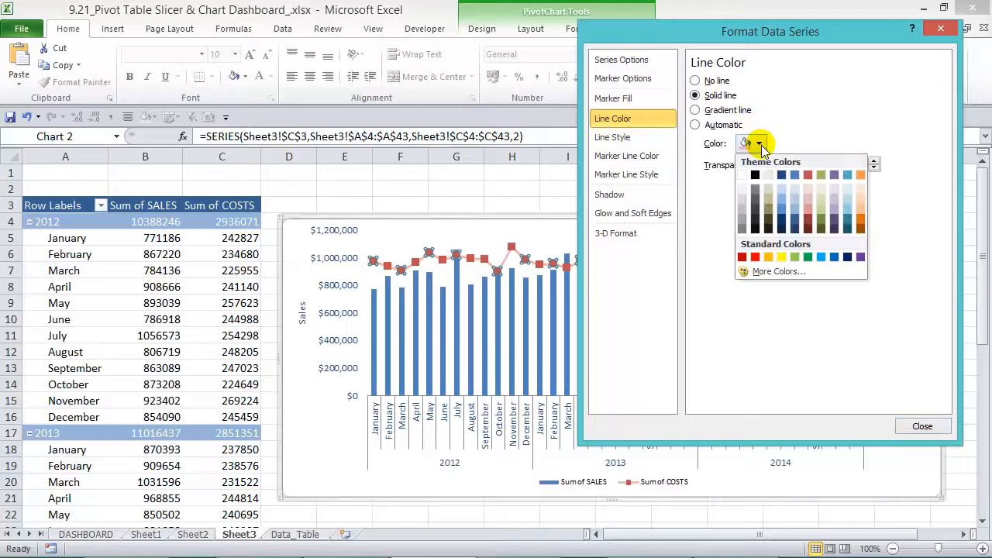
pyautogui.click(808, 197)
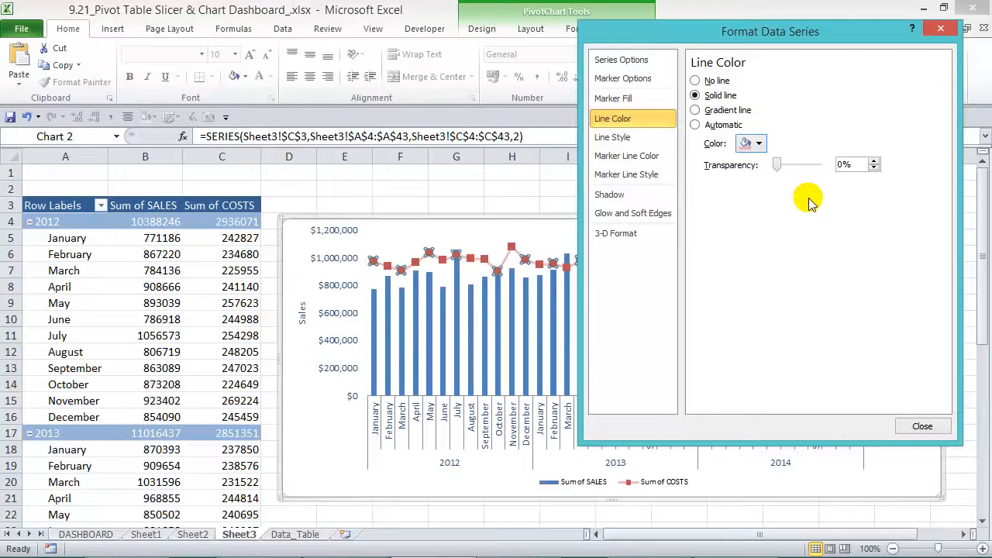
# Change the Sum of COSTS markers to the built-in circle type with a solid light red fill.
pyautogui.click(654, 80)
pyautogui.click(725, 131)
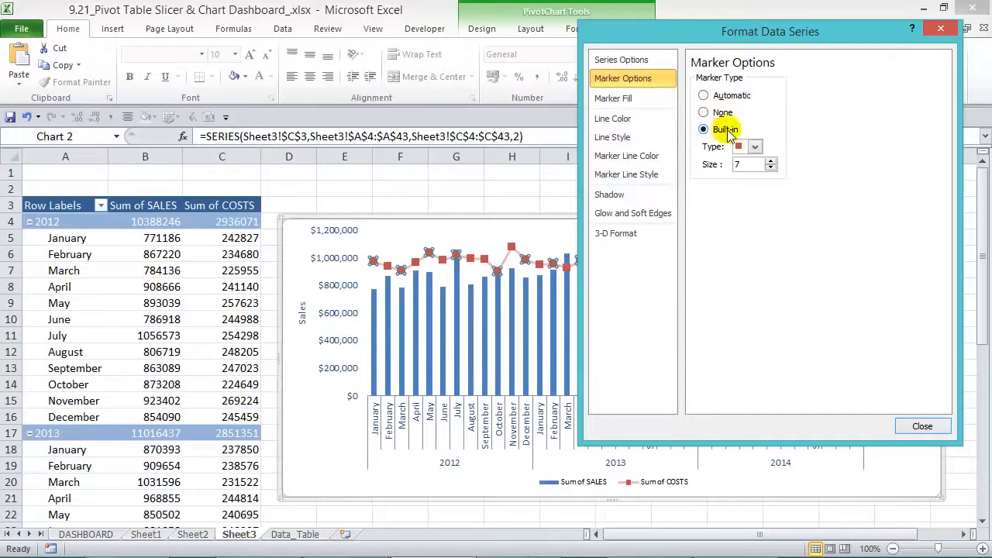
pyautogui.click(754, 146)
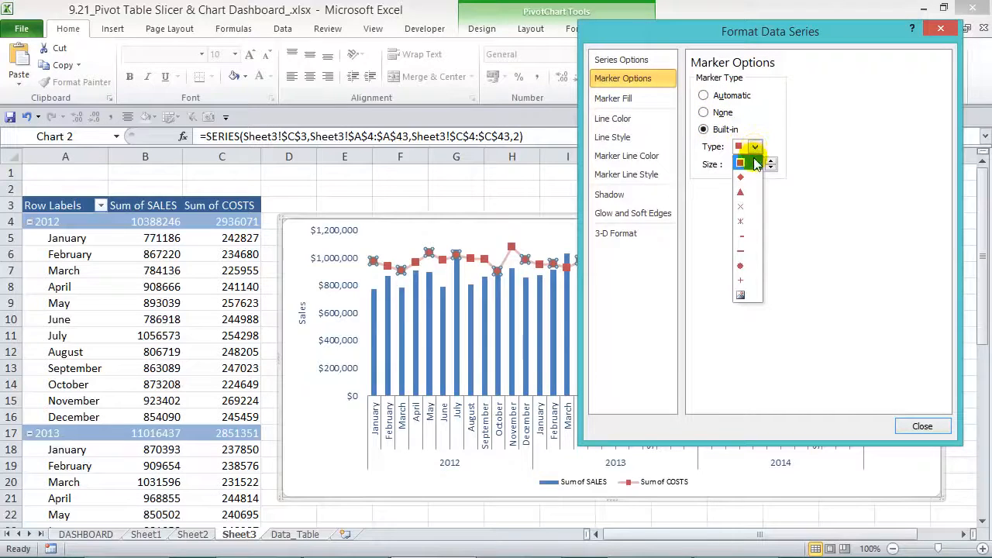
pyautogui.click(743, 264)
pyautogui.click(633, 98)
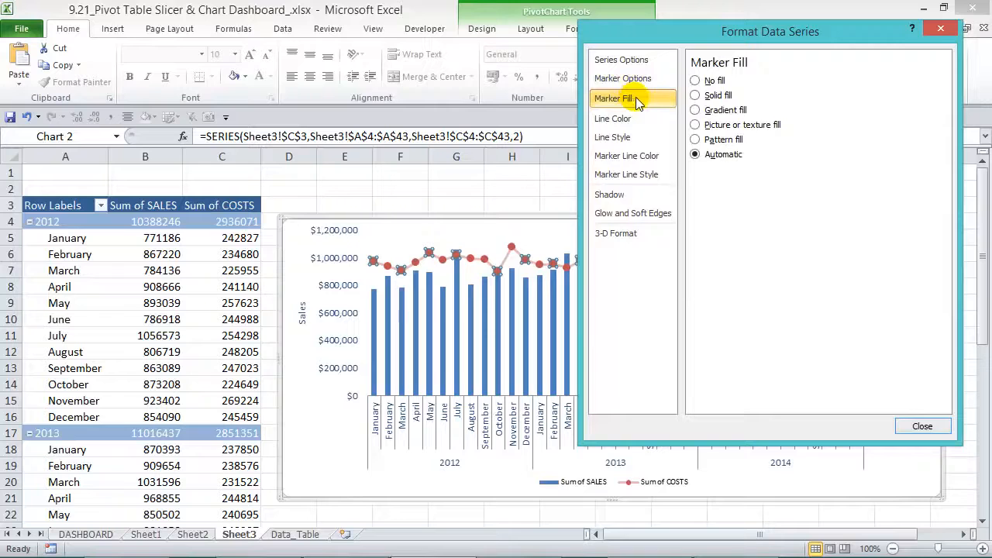
pyautogui.click(697, 94)
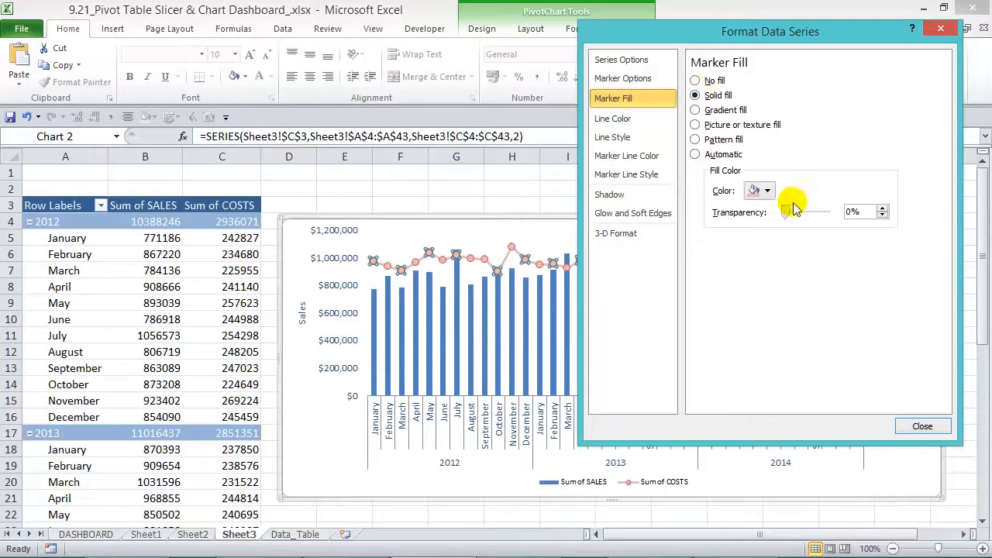
pyautogui.click(919, 426)
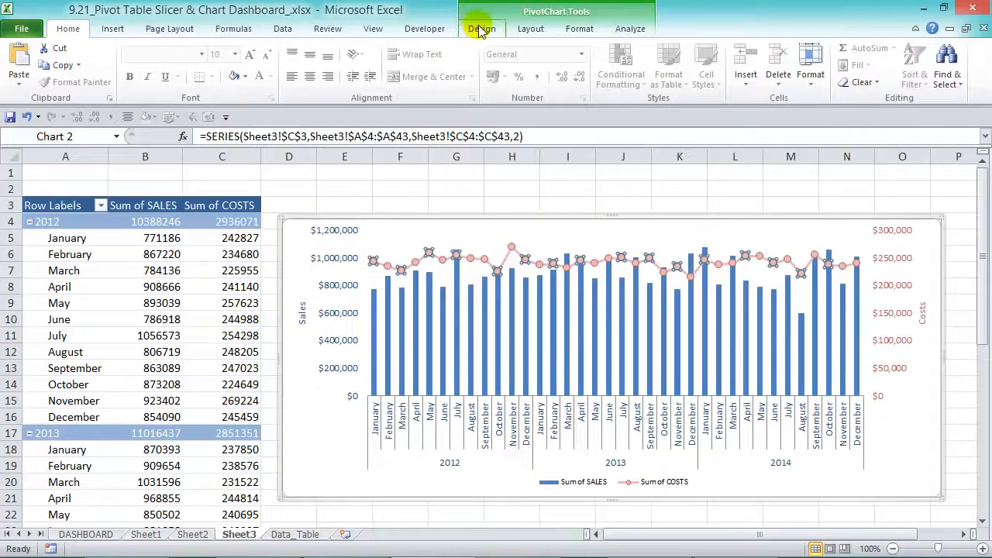
# Add a title above the chart reading "Sales & Costs per Month" and change its font color to gray.
pyautogui.click(531, 29)
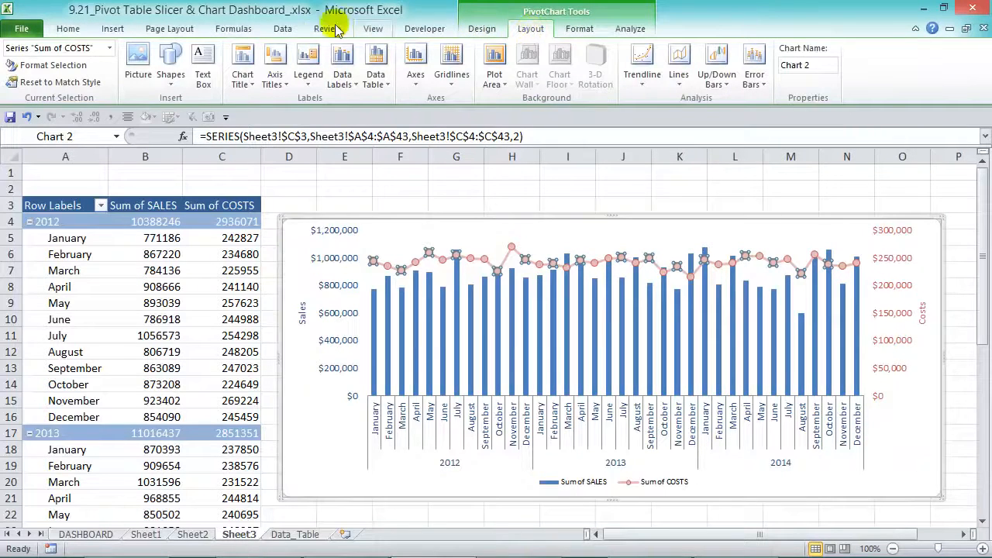
pyautogui.click(246, 73)
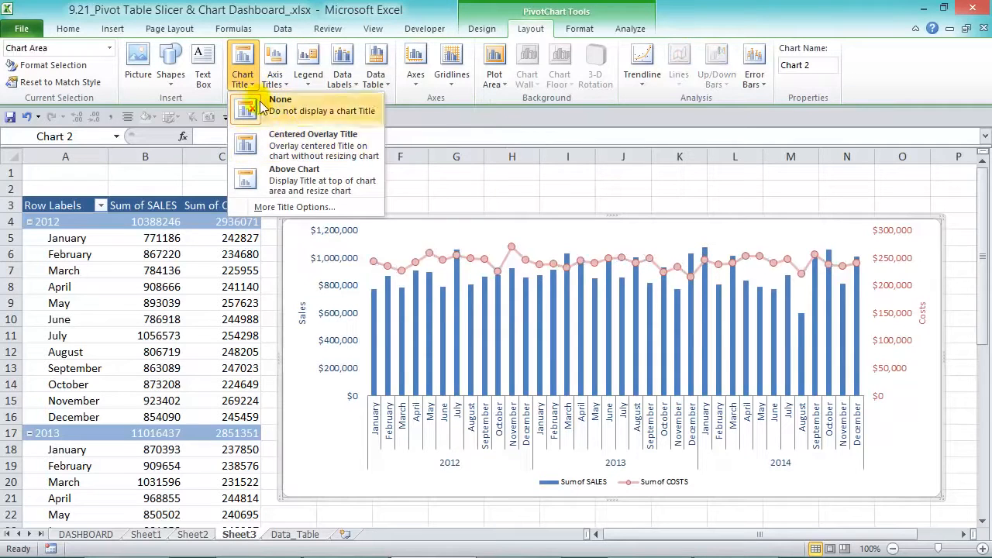
pyautogui.click(302, 182)
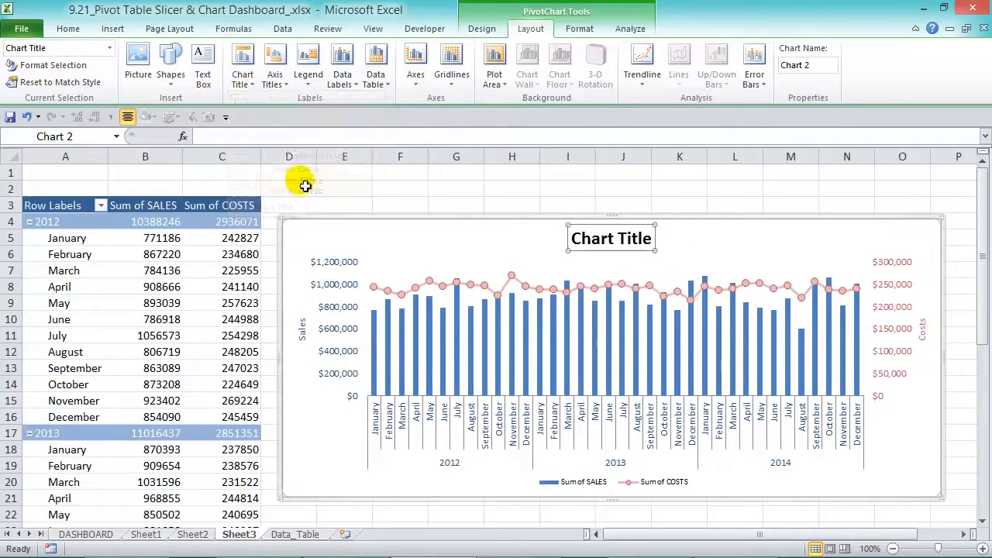
pyautogui.tripleClick(613, 242)
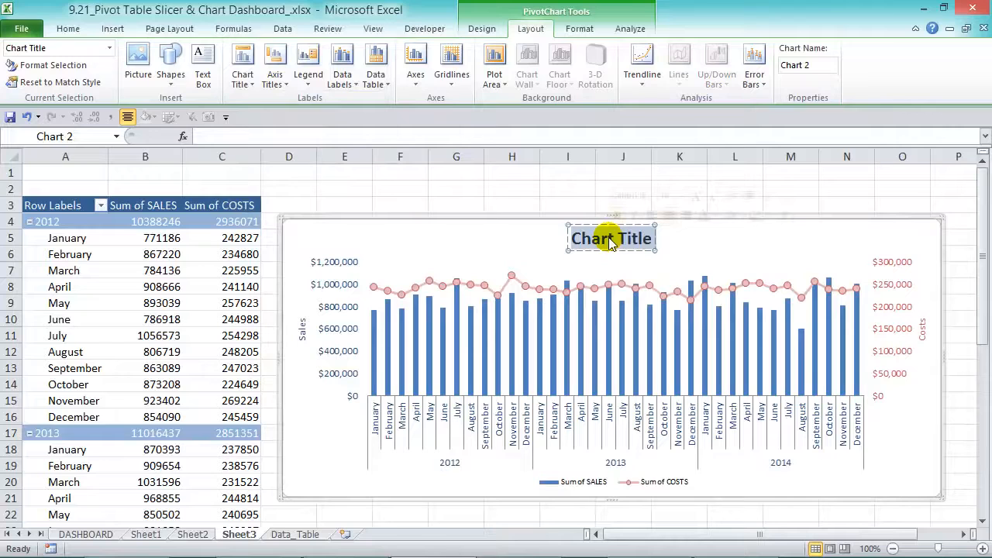
pyautogui.write('Sales')
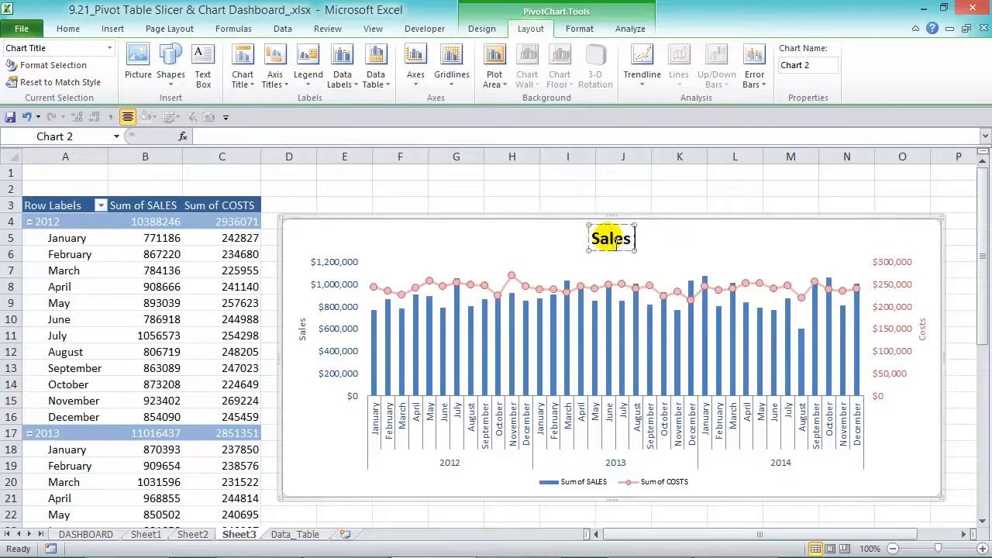
pyautogui.write(' & Costs')
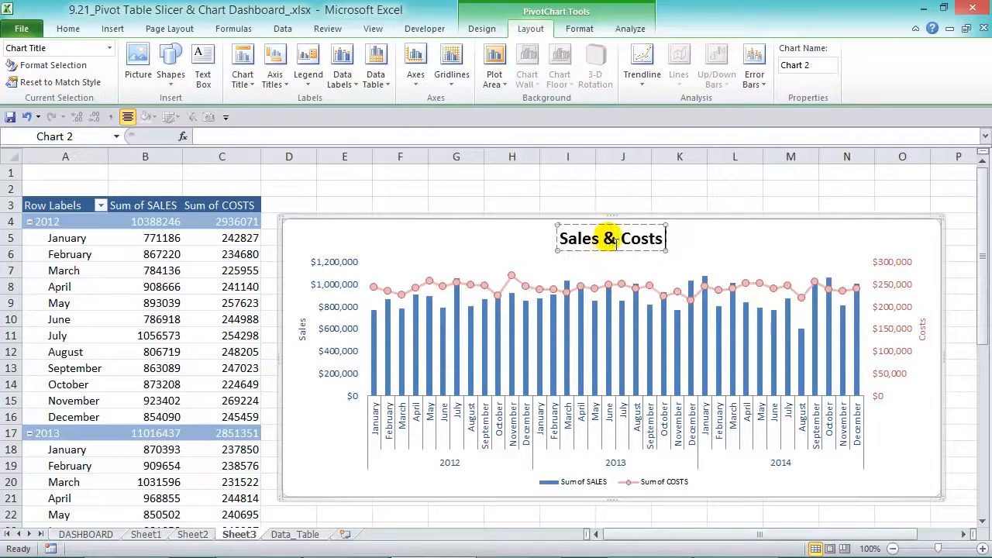
pyautogui.write(' per Month')
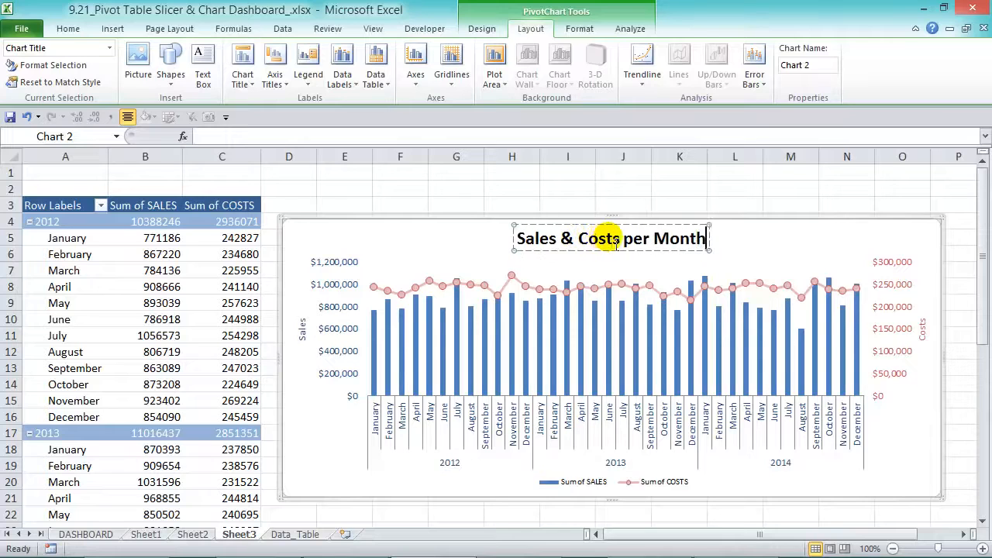
pyautogui.tripleClick(628, 239)
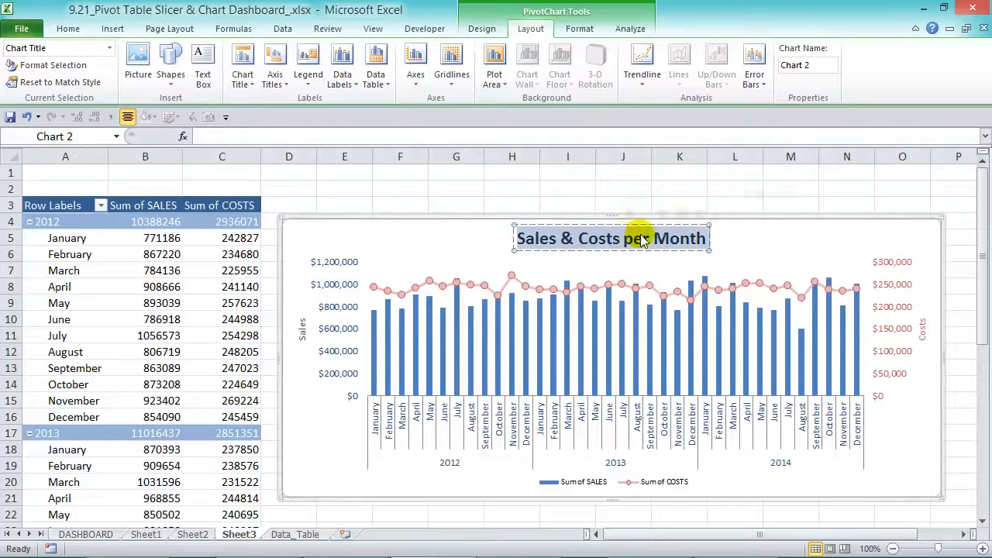
pyautogui.click(746, 245)
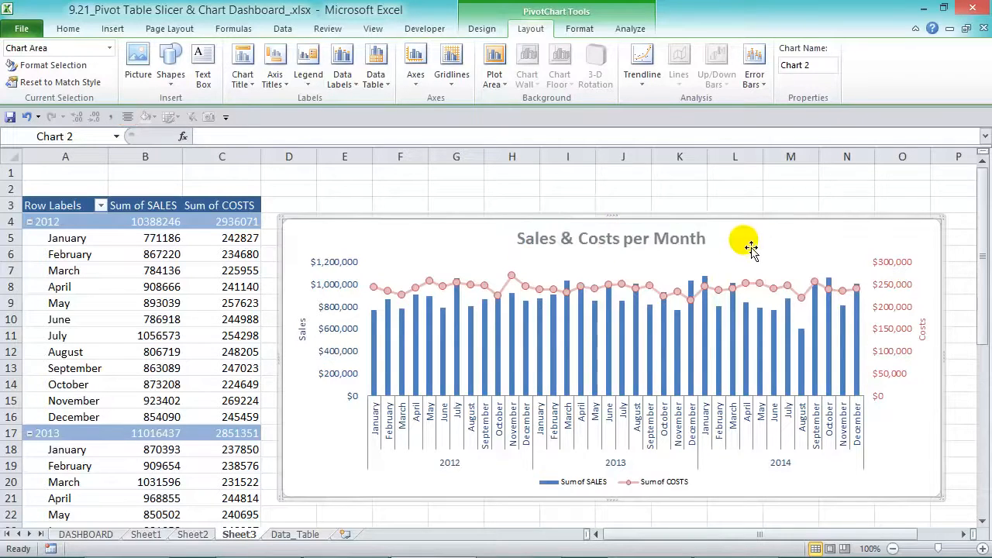
# Fill the chart area with the lightest gray theme color and select the plot area.
pyautogui.rightClick(801, 242)
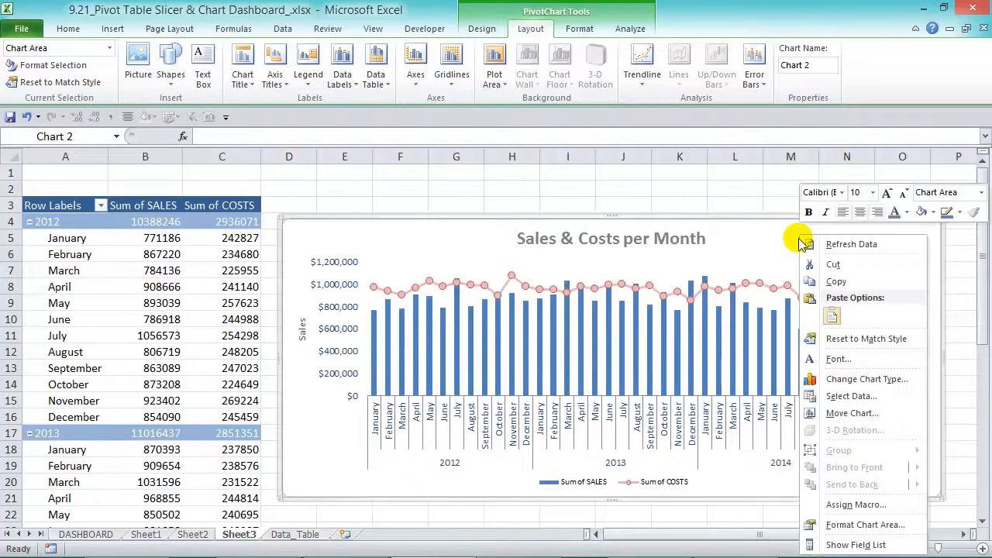
pyautogui.click(934, 213)
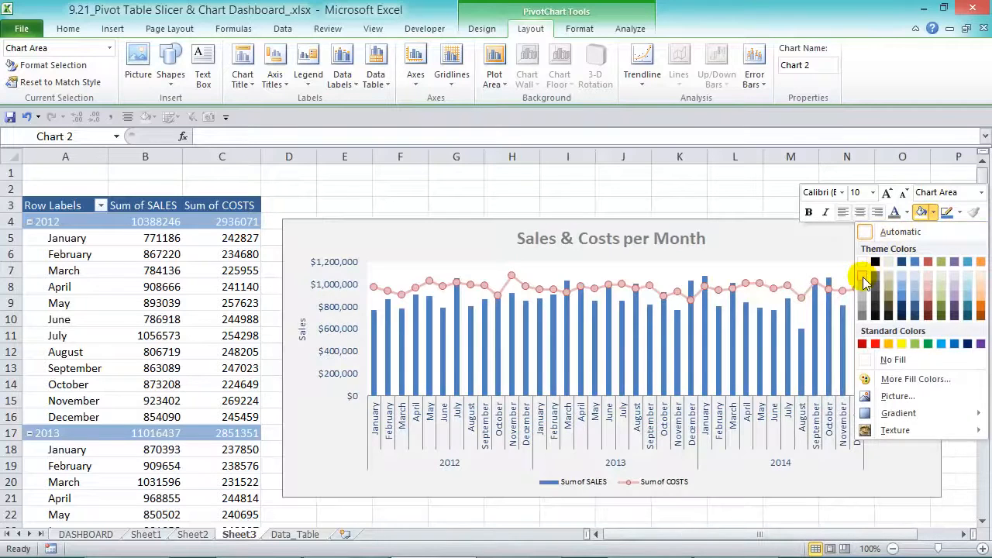
pyautogui.click(863, 277)
pyautogui.click(810, 281)
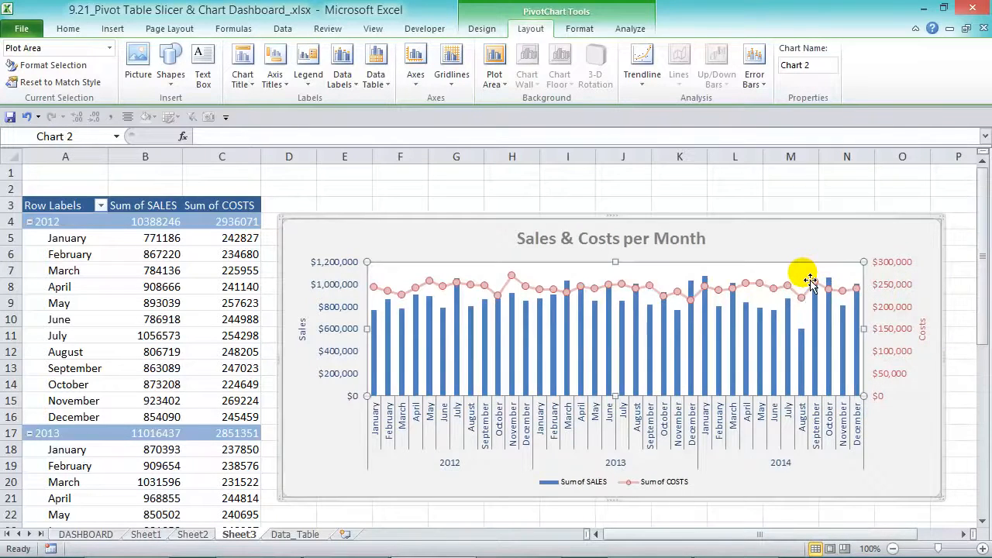
# Apply the same light gray fill to the plot area and give the chart area a solid white border.
pyautogui.press('F4')
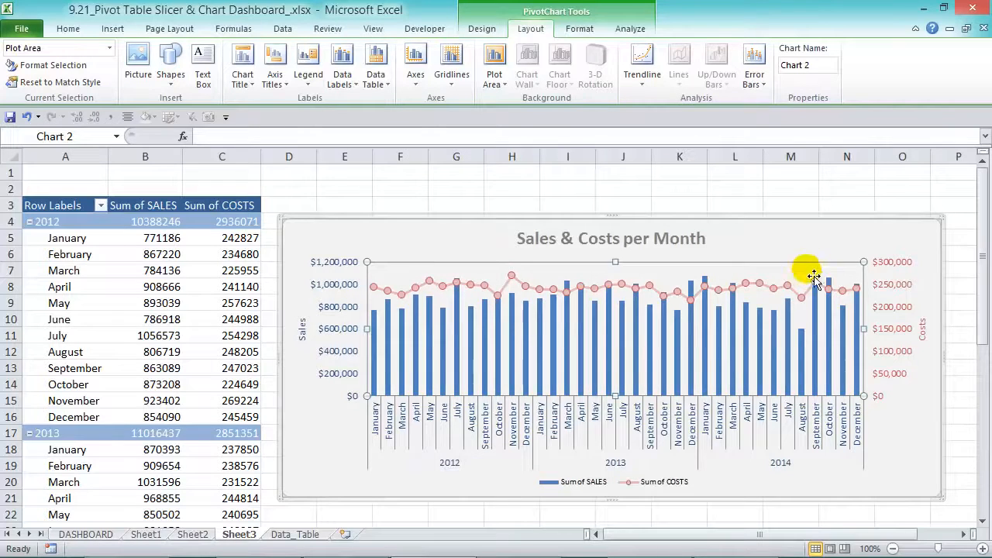
pyautogui.click(833, 253)
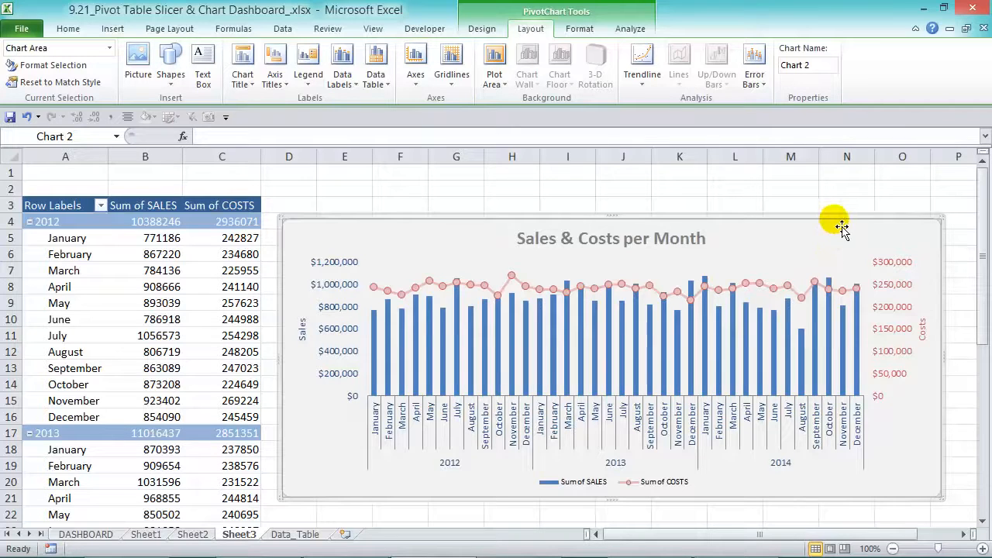
pyautogui.hotkey('ctrl', '1')
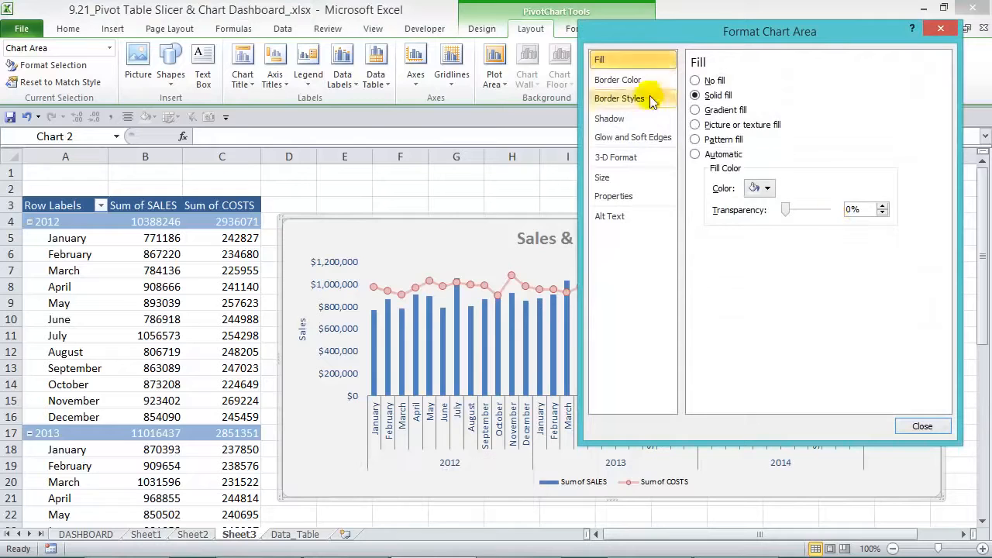
pyautogui.click(639, 84)
pyautogui.click(752, 143)
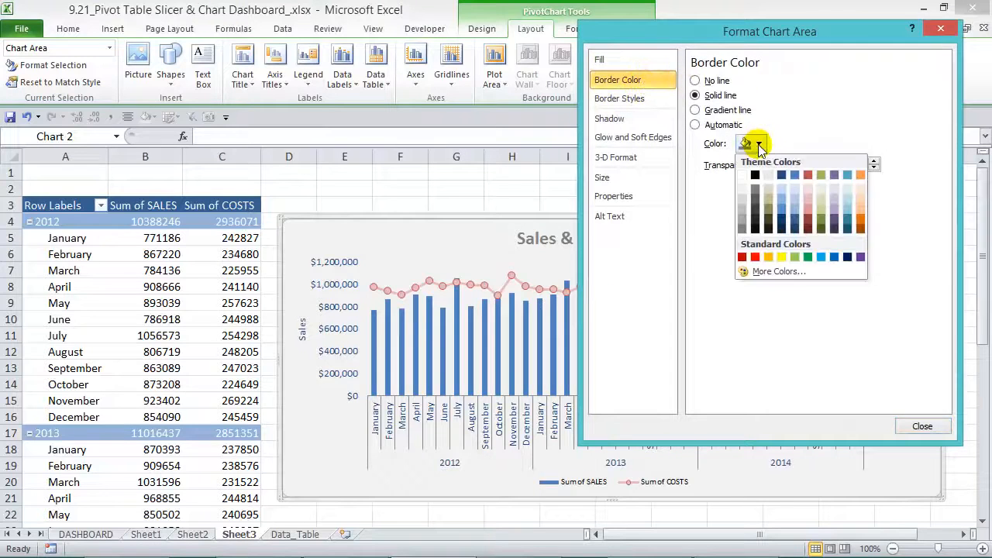
pyautogui.click(744, 179)
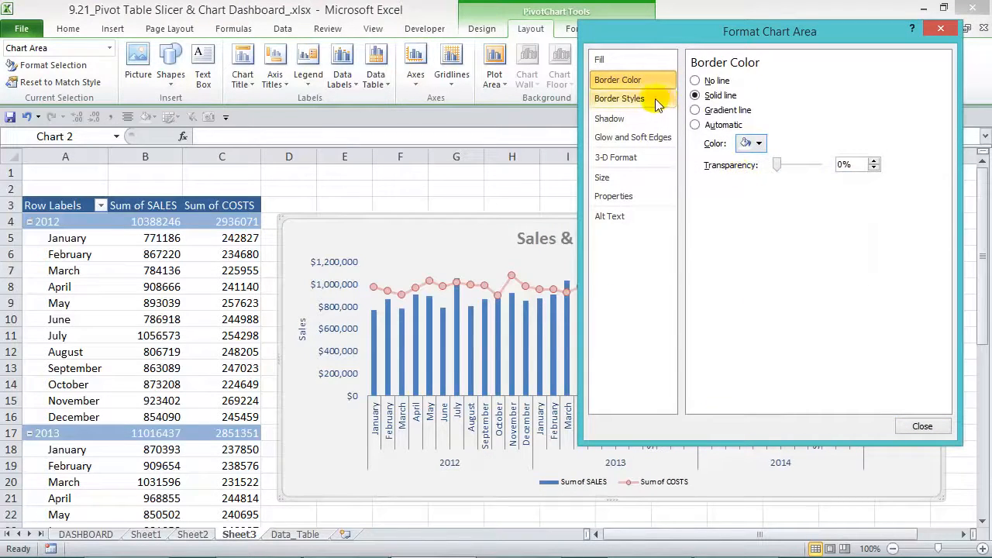
# Set the chart area's border width to 5 pt with rounded corners, and deselect the chart.
pyautogui.click(627, 99)
pyautogui.click(711, 83)
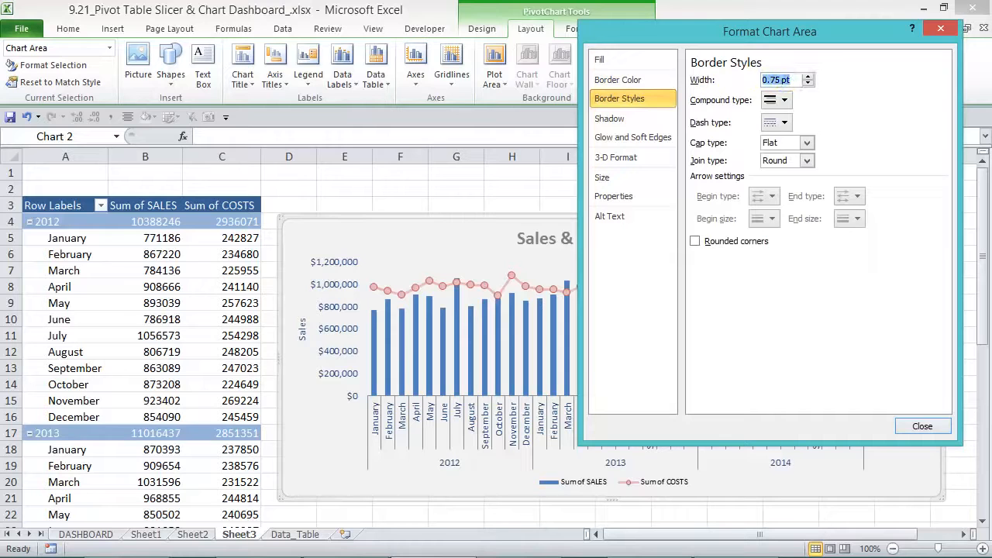
pyautogui.write('5')
pyautogui.press('Tab')
pyautogui.click(728, 242)
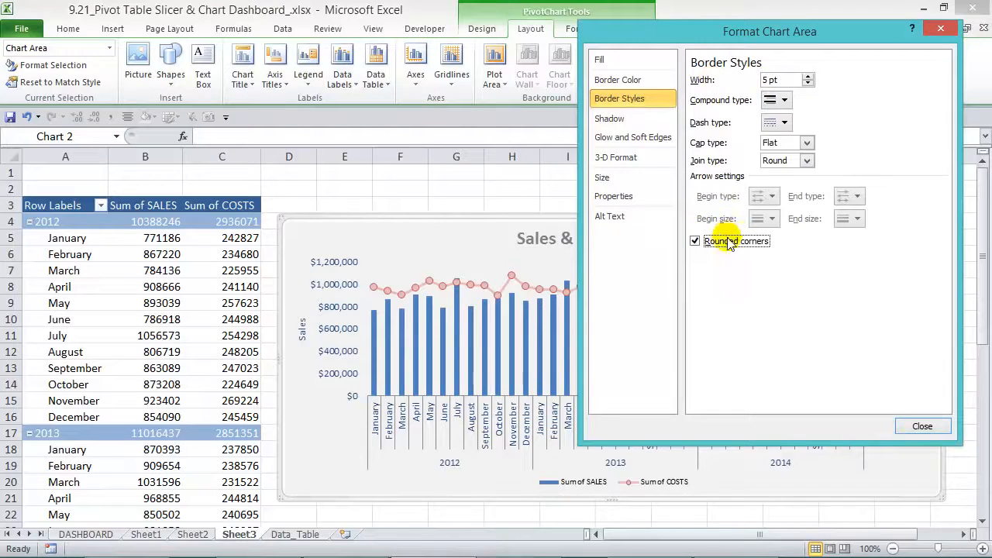
pyautogui.click(938, 428)
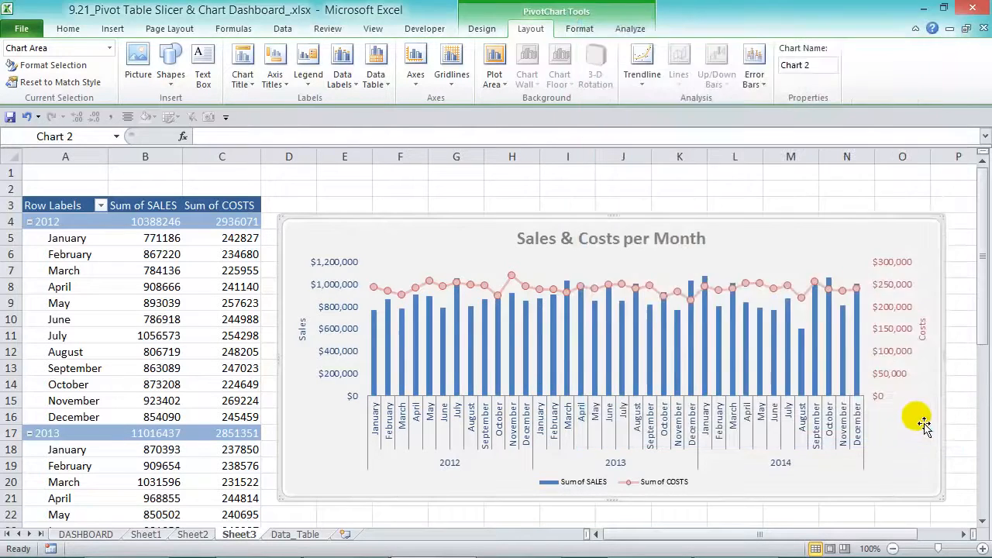
pyautogui.click(904, 194)
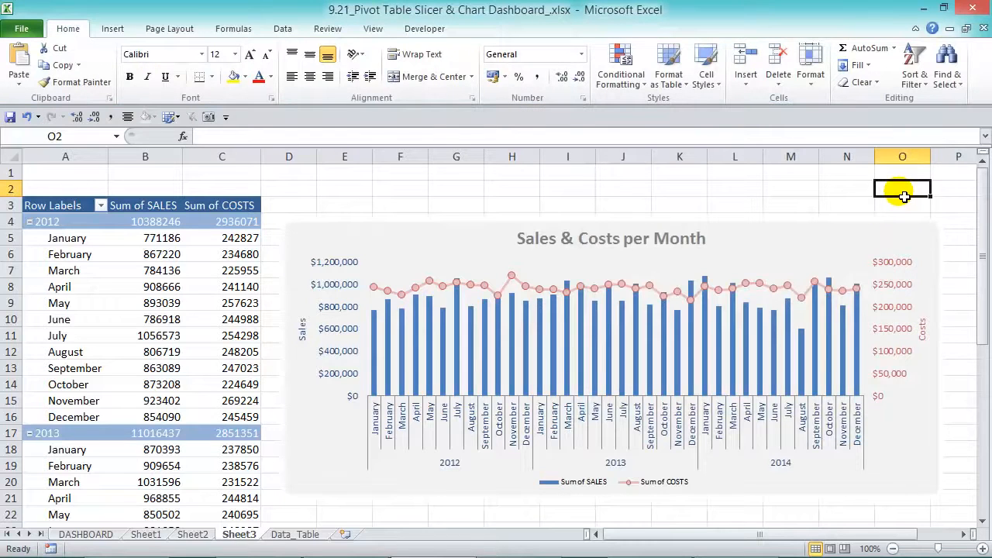
# Move the Sales & Costs per Month chart from Sheet3 to the DASHBOARD sheet by cutting and pasting it.
pyautogui.click(824, 240)
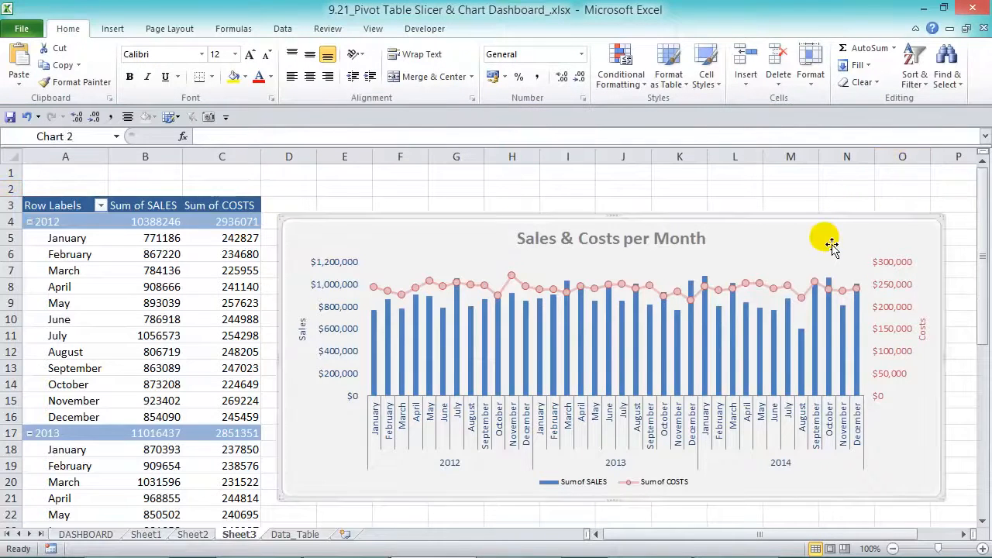
pyautogui.hotkey('ctrl', 'x')
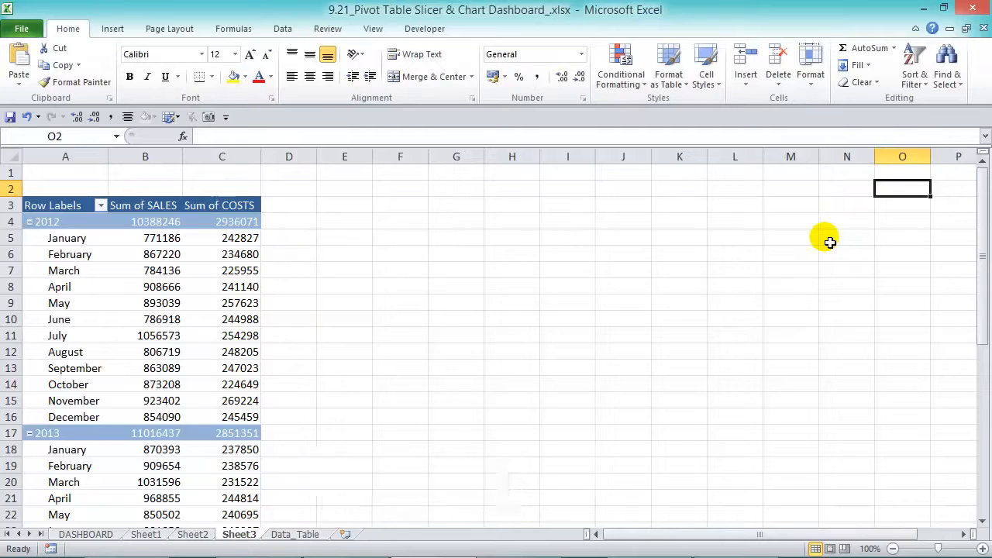
pyautogui.click(85, 534)
pyautogui.click(311, 432)
pyautogui.hotkey('ctrl', 'v')
# Align the Sales & Costs per Month chart beneath the other two charts, widen it to span both, and collapse the ribbon.
pyautogui.scroll(-4, 434, 401)
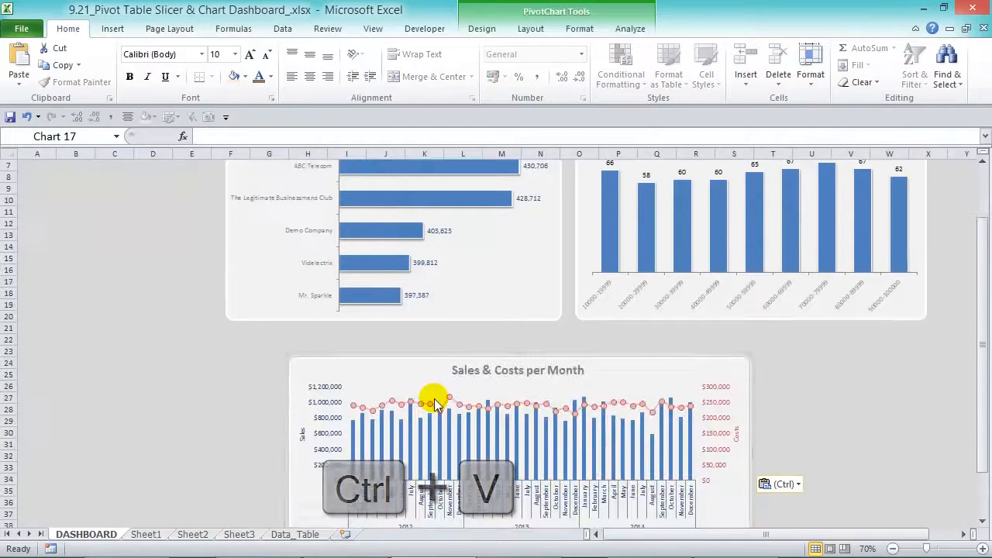
pyautogui.moveTo(643, 288); pyautogui.dragTo(600, 288)
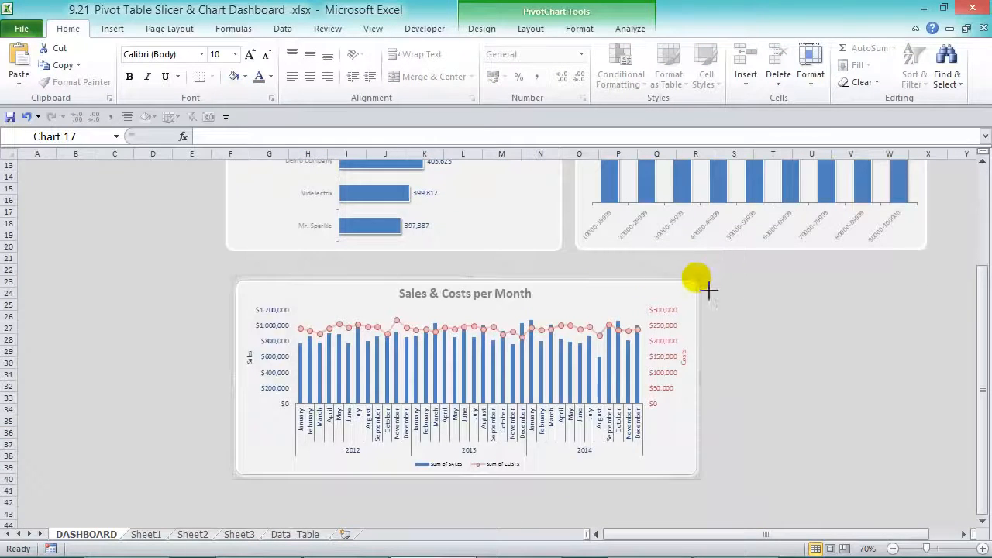
pyautogui.moveTo(700, 280); pyautogui.dragTo(917, 270)
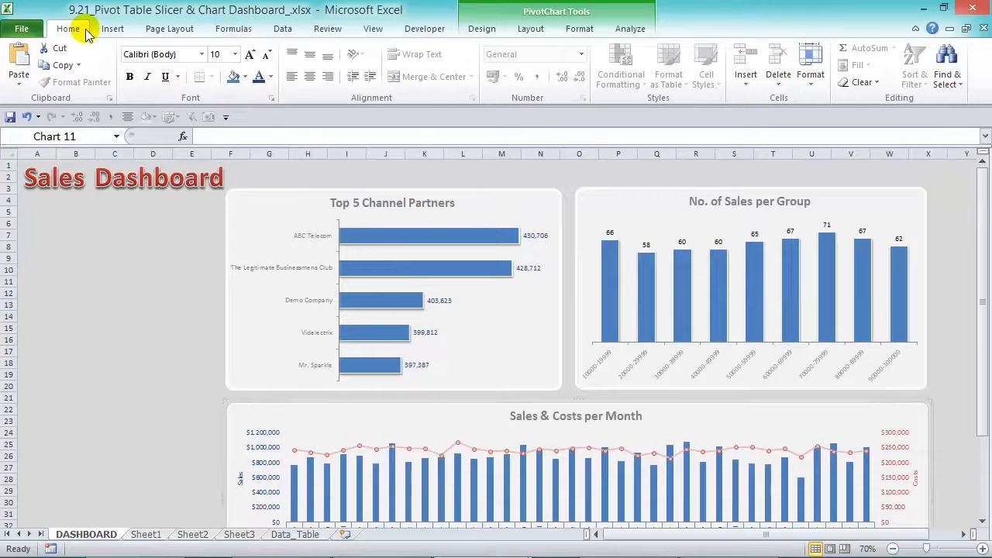
pyautogui.doubleClick(86, 31)
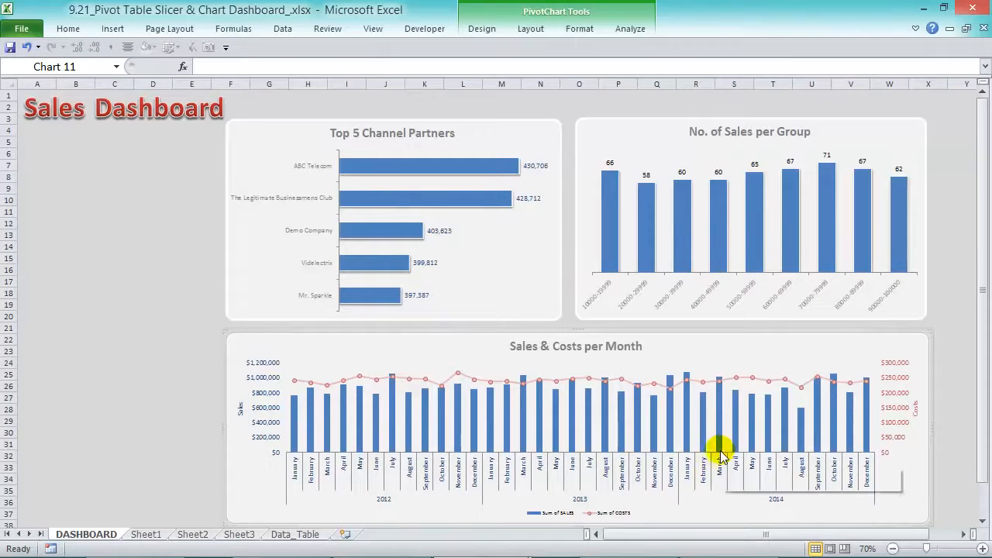
# Insert slicers for SALES REGION, SALES, FINANCIAL YEAR and SALES MONTH from the Sales & Costs per Month chart.
pyautogui.moveTo(721, 456)
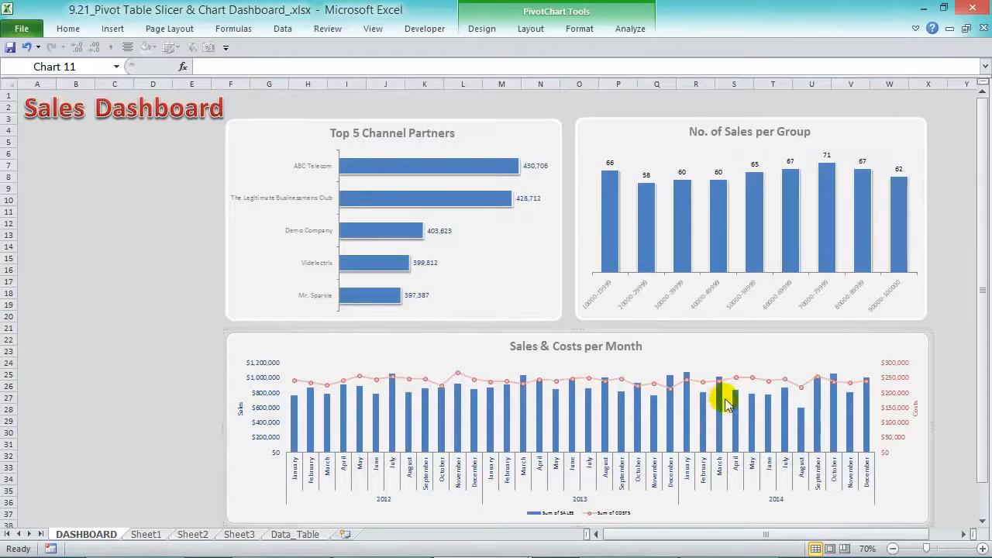
pyautogui.moveTo(727, 404)
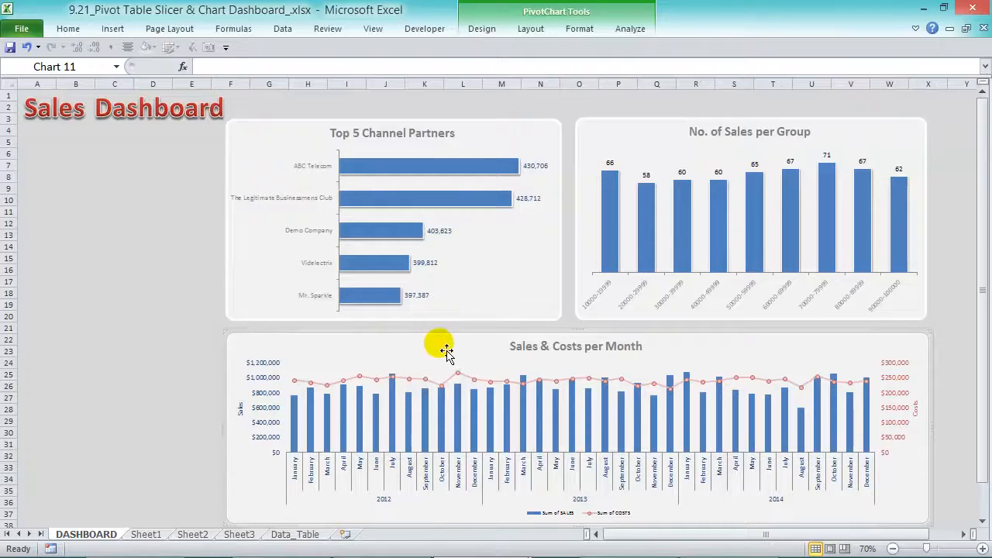
pyautogui.click(630, 28)
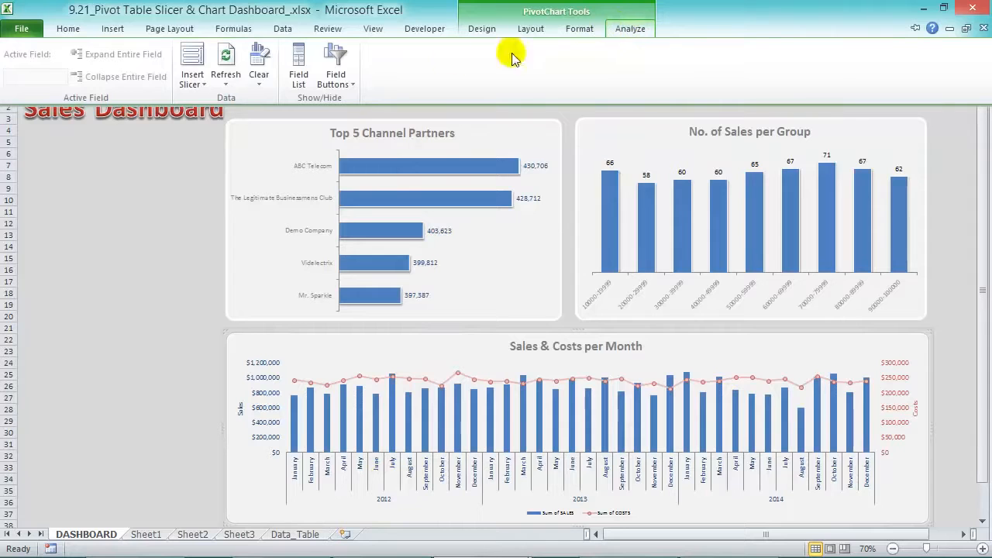
pyautogui.click(192, 63)
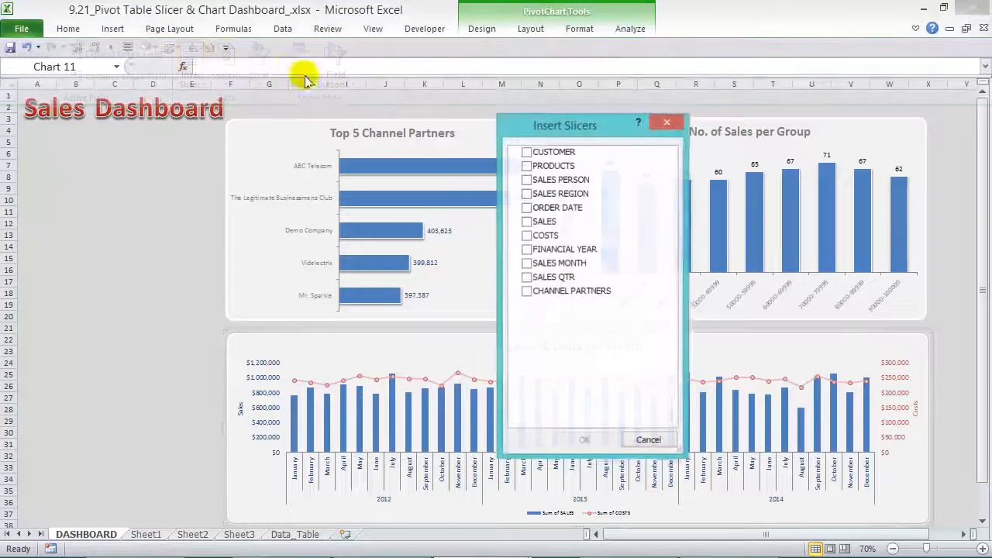
pyautogui.click(527, 264)
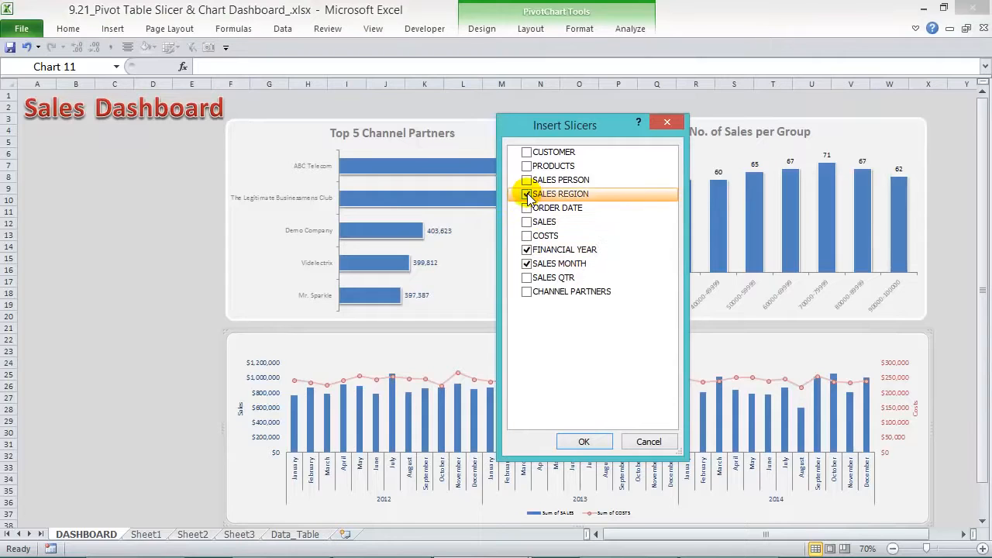
pyautogui.click(527, 221)
pyautogui.click(602, 443)
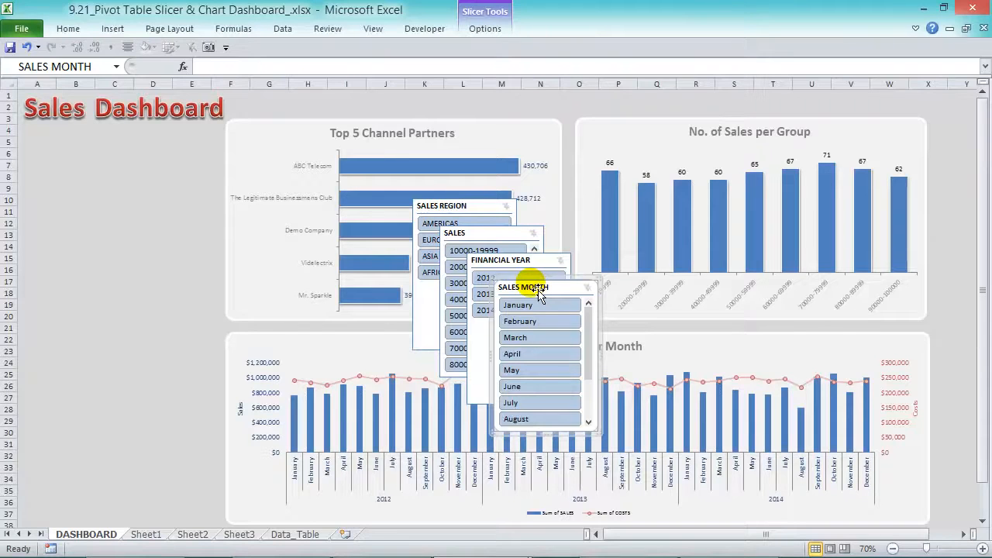
# Place the FINANCIAL YEAR slicer under the Sales Dashboard title and arrange its buttons in 3 columns.
pyautogui.click(504, 262)
pyautogui.moveTo(505, 264); pyautogui.dragTo(72, 140)
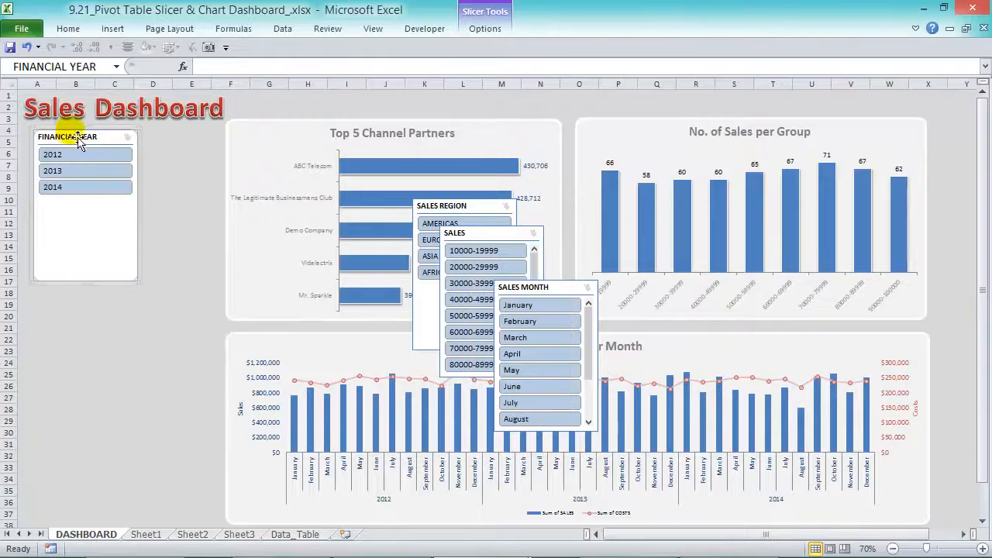
pyautogui.click(480, 29)
pyautogui.click(809, 45)
pyautogui.click(809, 45)
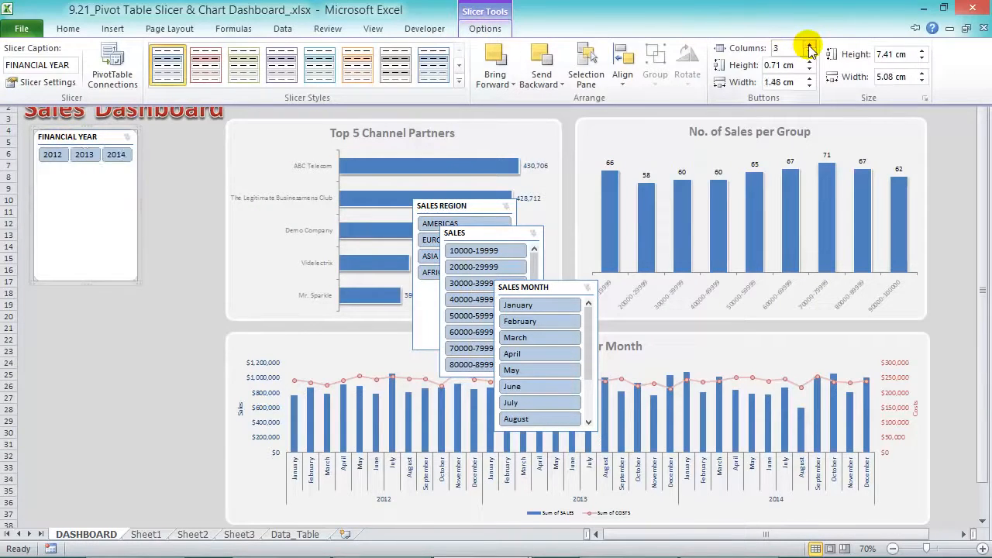
# Apply the dark blue slicer style to the FINANCIAL YEAR slicer and resize it to about 1.9 cm high and 7.9 cm wide.
pyautogui.click(459, 80)
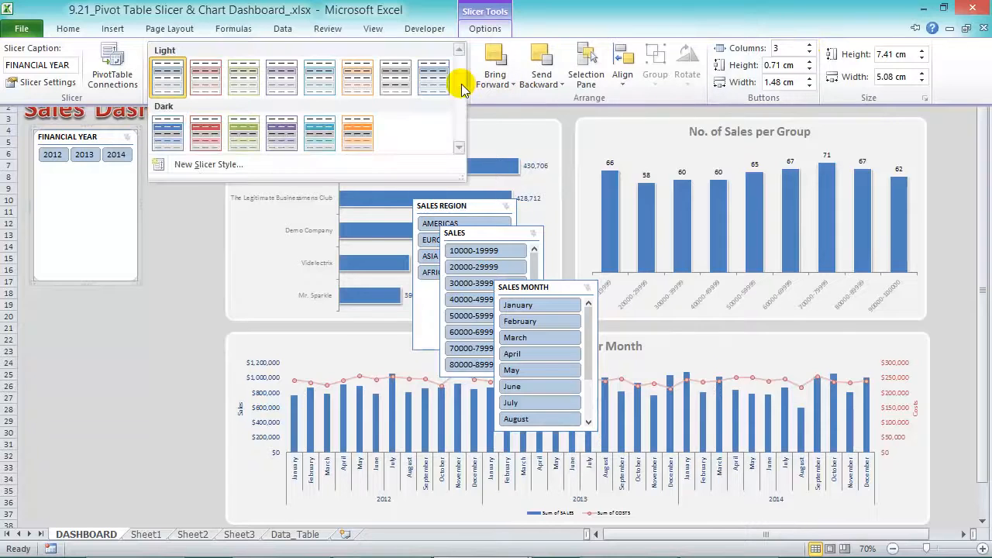
pyautogui.click(161, 143)
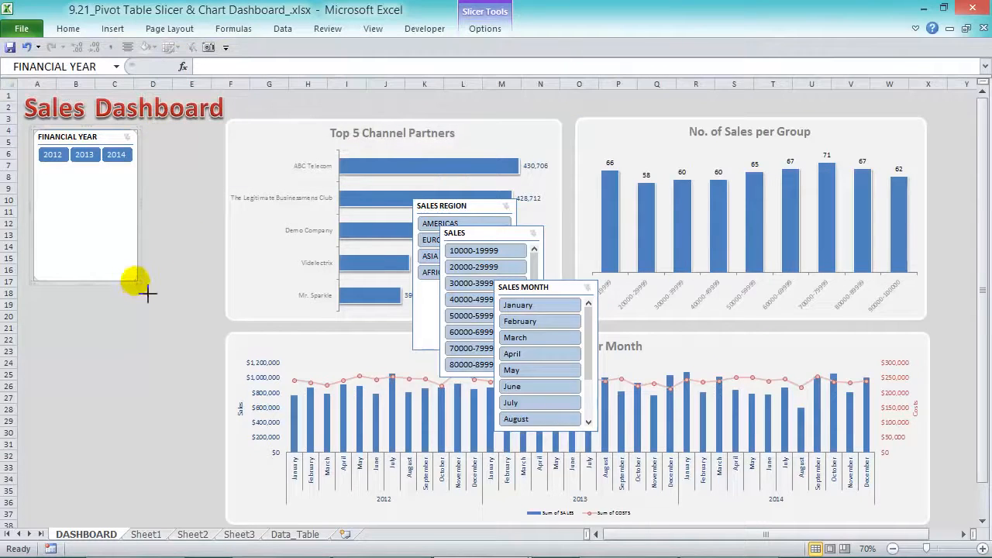
pyautogui.moveTo(147, 292); pyautogui.dragTo(200, 177)
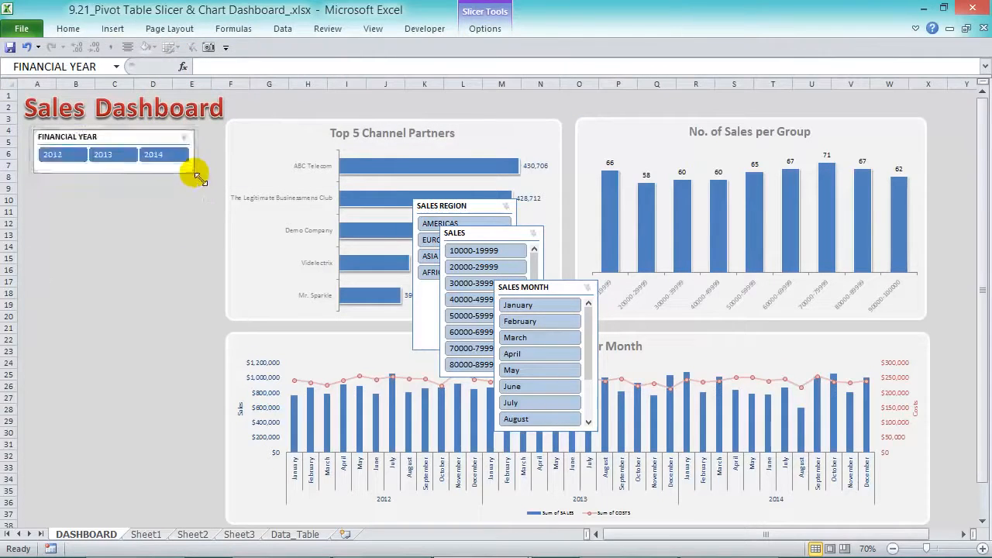
# Turn off the header display of the FINANCIAL YEAR slicer.
pyautogui.rightClick(159, 139)
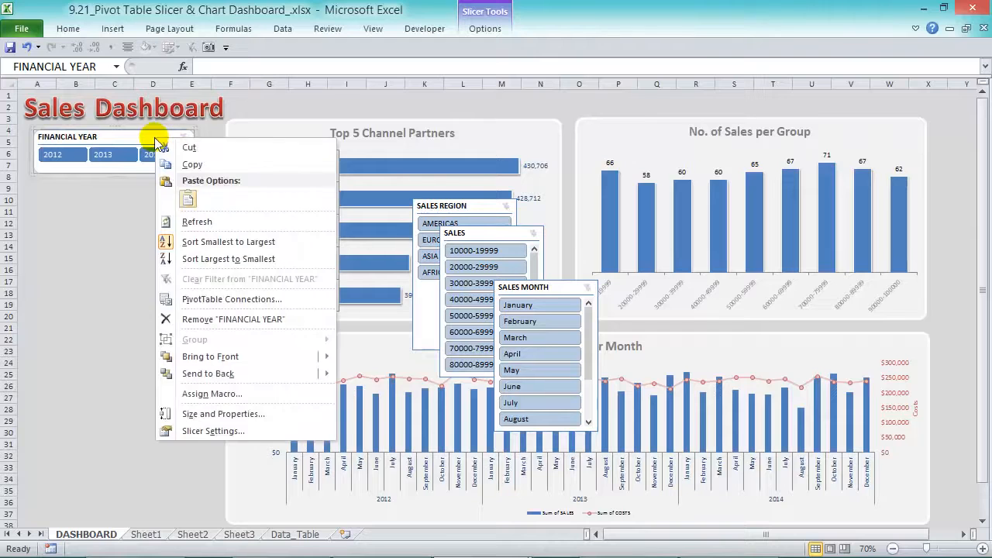
pyautogui.click(255, 432)
pyautogui.click(79, 416)
pyautogui.click(326, 522)
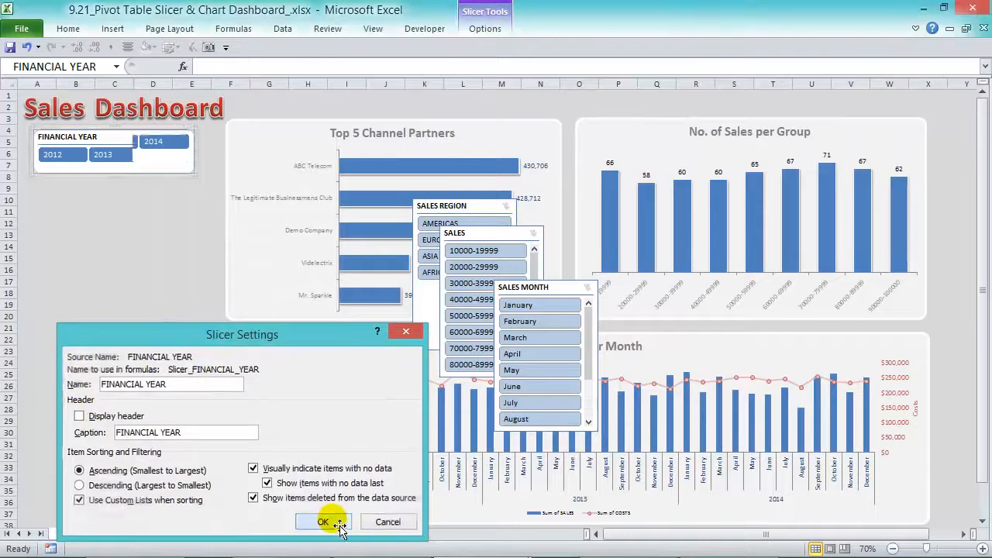
# Increase the button height of the FINANCIAL YEAR slicer and nudge the slicer slightly down.
pyautogui.click(115, 167)
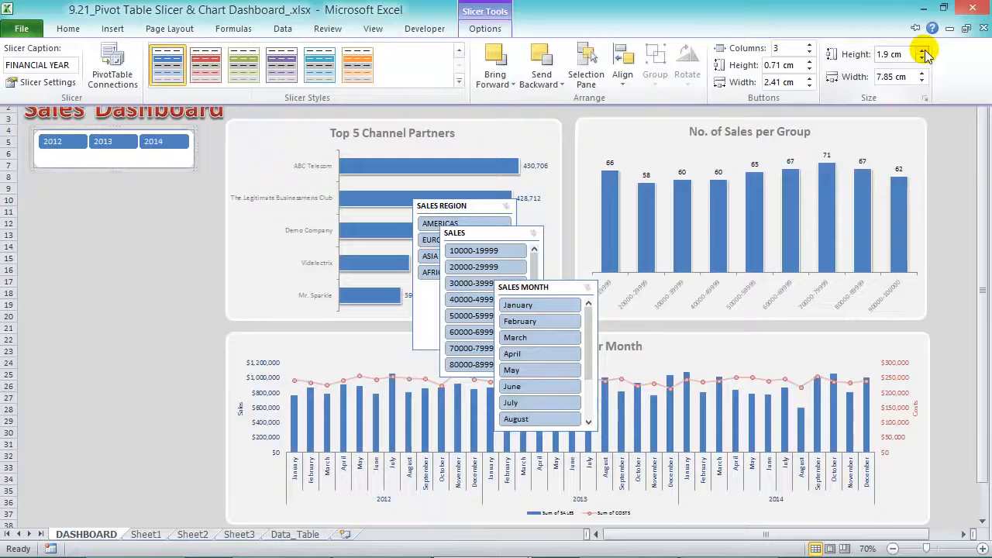
pyautogui.click(810, 62)
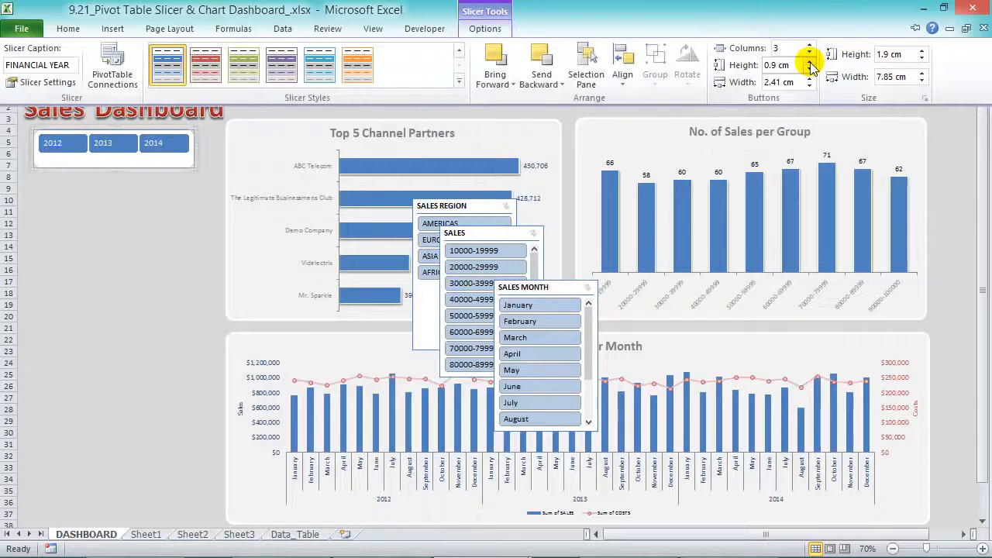
pyautogui.click(810, 62)
pyautogui.moveTo(121, 169); pyautogui.dragTo(122, 175)
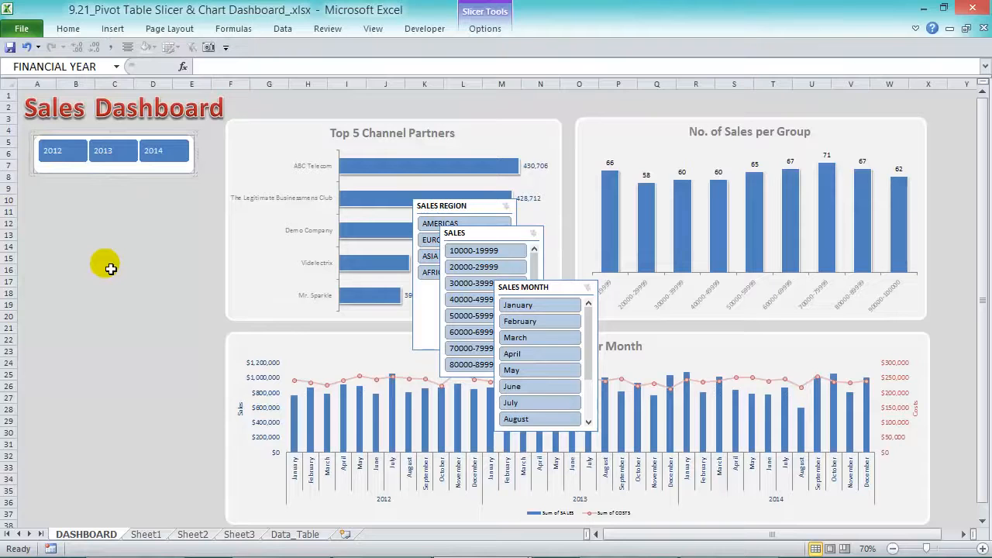
# Place the SALES MONTH slicer beneath the year slicer and turn off its header display.
pyautogui.moveTo(534, 287); pyautogui.dragTo(85, 198)
pyautogui.rightClick(85, 192)
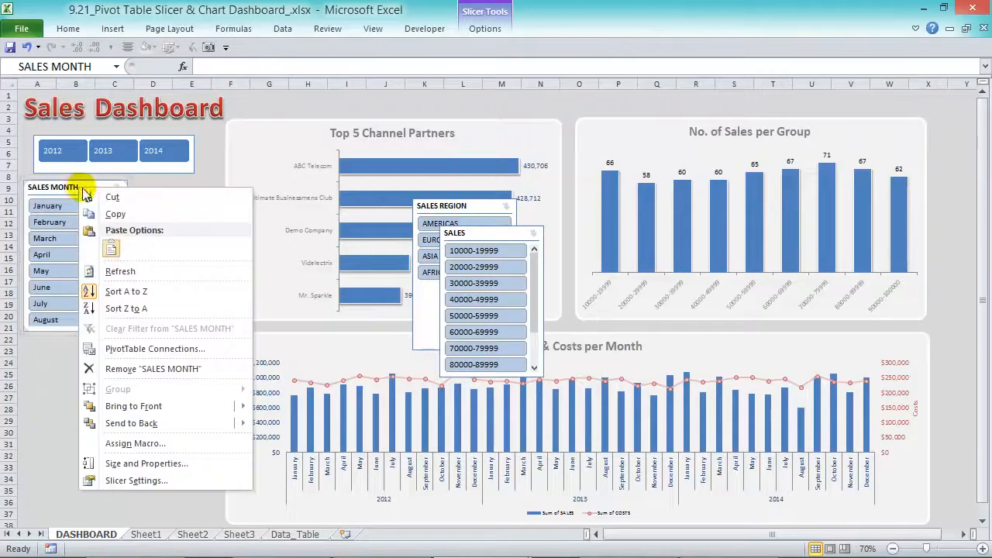
pyautogui.click(156, 484)
pyautogui.moveTo(97, 354); pyautogui.dragTo(223, 258)
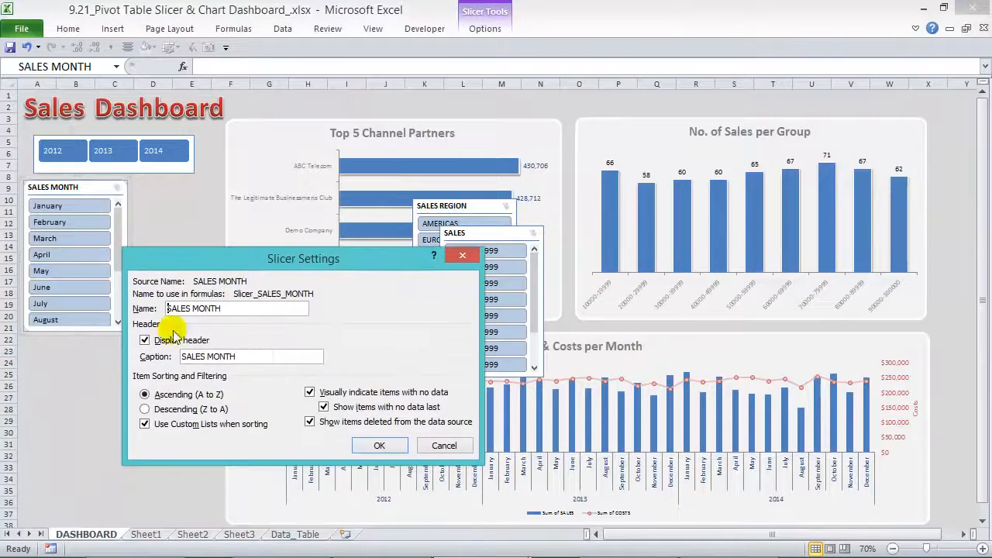
pyautogui.click(144, 340)
pyautogui.click(378, 444)
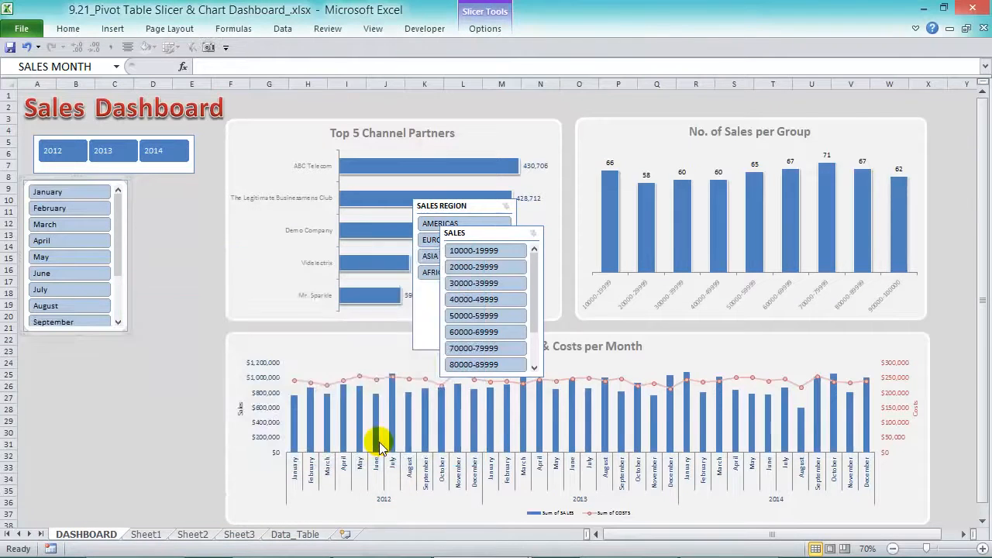
# Arrange the SALES MONTH slicer in 3 columns, resize it to about 4.8 cm high and 7.9 cm wide, and align it beneath the year slicer.
pyautogui.click(486, 28)
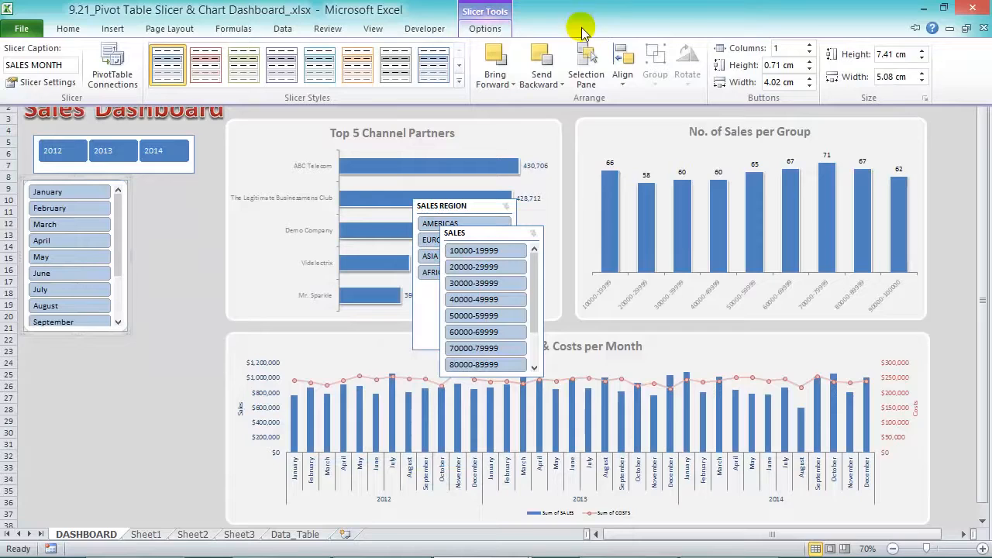
pyautogui.click(810, 44)
pyautogui.click(810, 44)
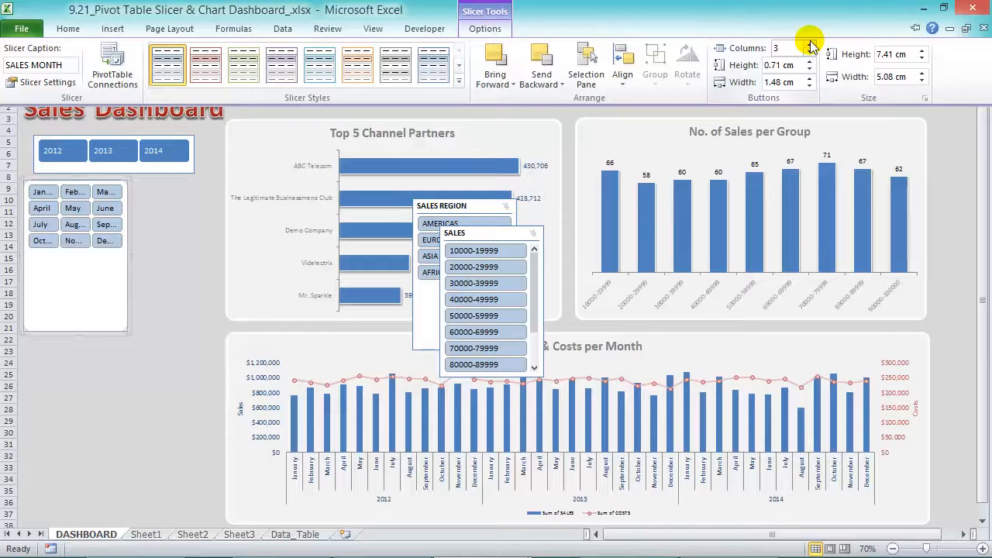
pyautogui.hotkey('ctrl', 'F1')
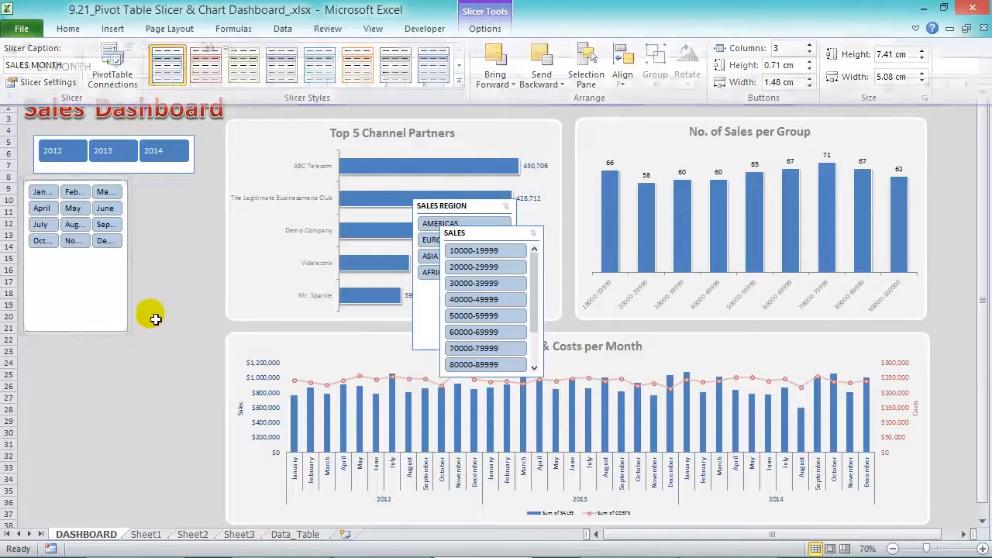
pyautogui.moveTo(139, 342); pyautogui.dragTo(199, 282)
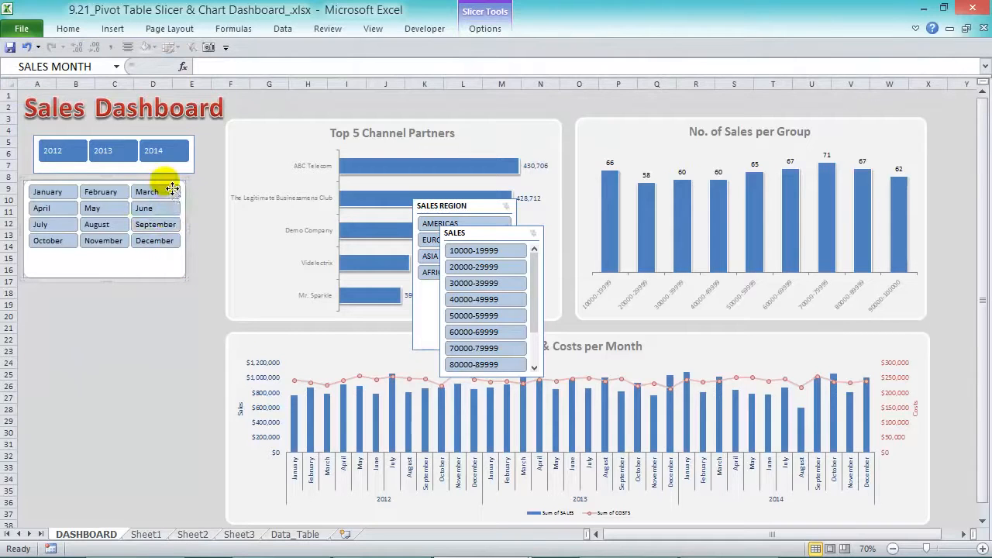
pyautogui.moveTo(171, 187); pyautogui.dragTo(179, 189)
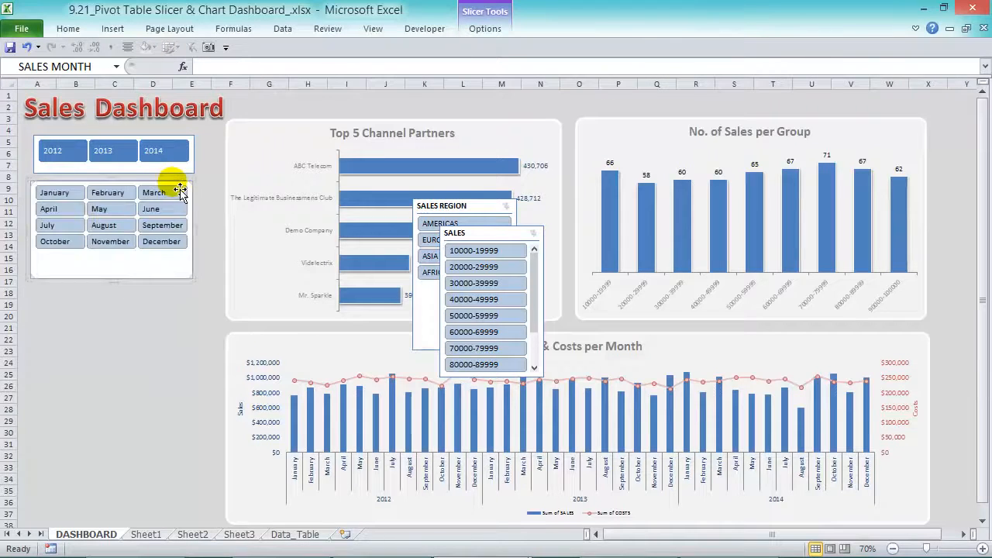
# Set the SALES MONTH slicer's button height to 1 cm and apply the dark blue slicer style.
pyautogui.click(487, 28)
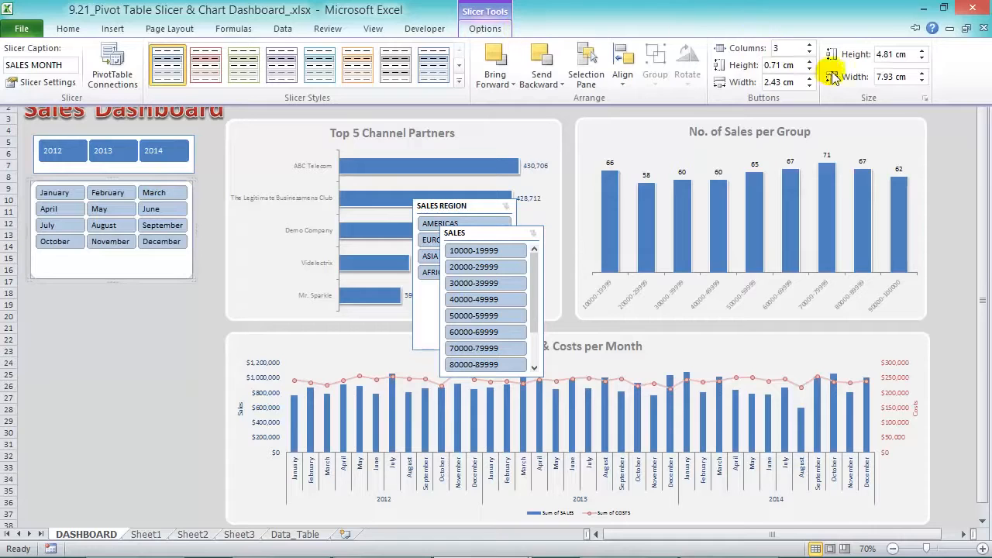
pyautogui.click(809, 61)
pyautogui.click(810, 61)
pyautogui.click(809, 61)
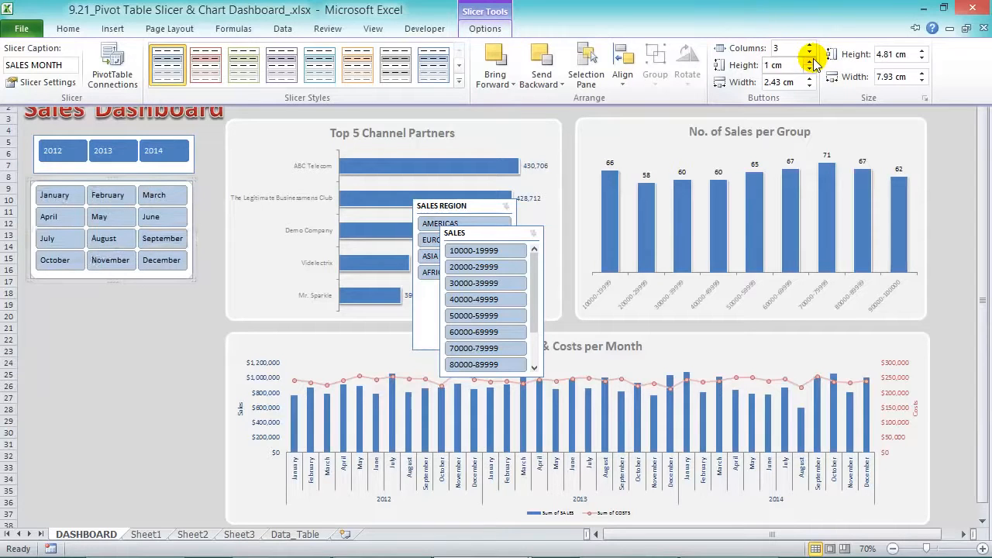
pyautogui.click(458, 81)
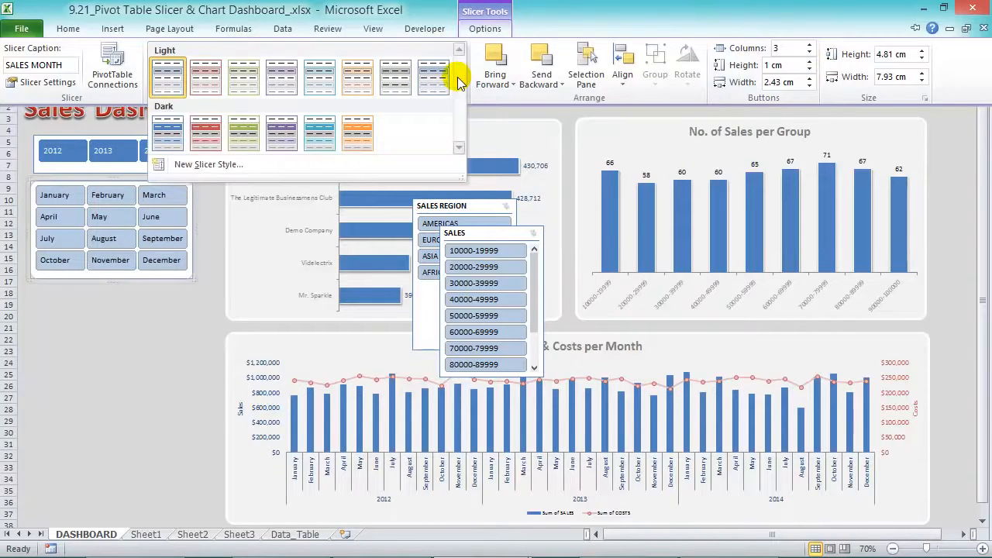
pyautogui.click(164, 126)
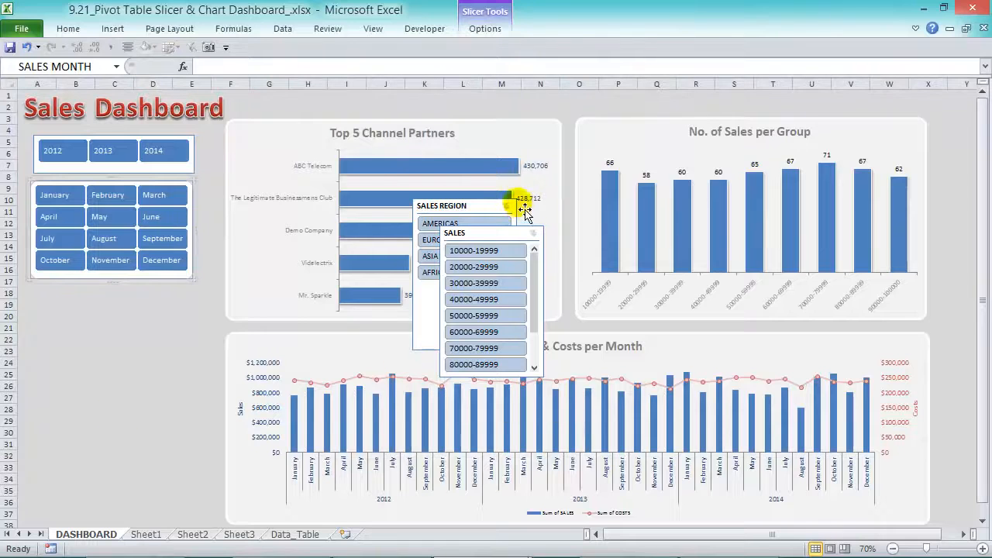
# Move the SALES REGION slicer beneath the month slicer and turn off its header display.
pyautogui.moveTo(525, 211); pyautogui.dragTo(119, 301)
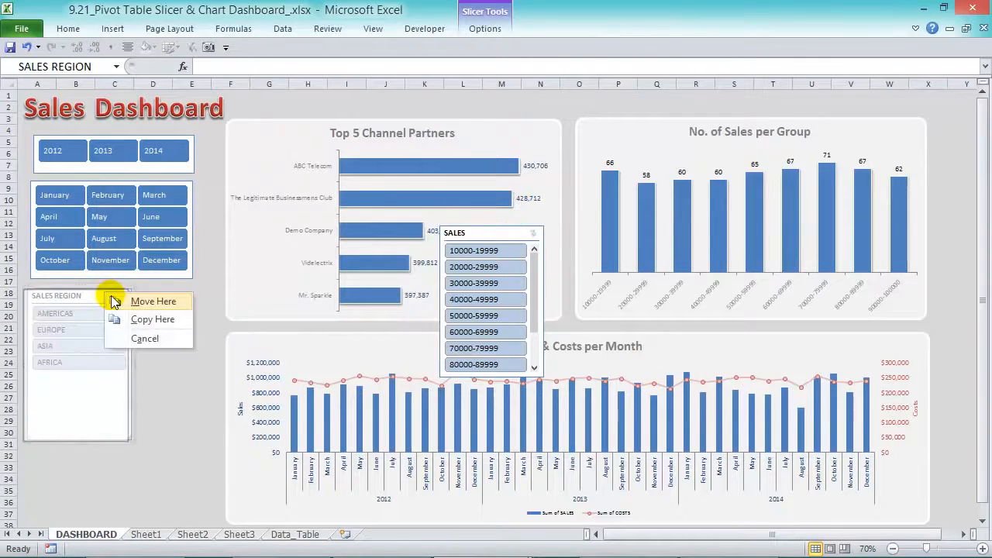
pyautogui.rightClick(100, 290)
pyautogui.click(155, 544)
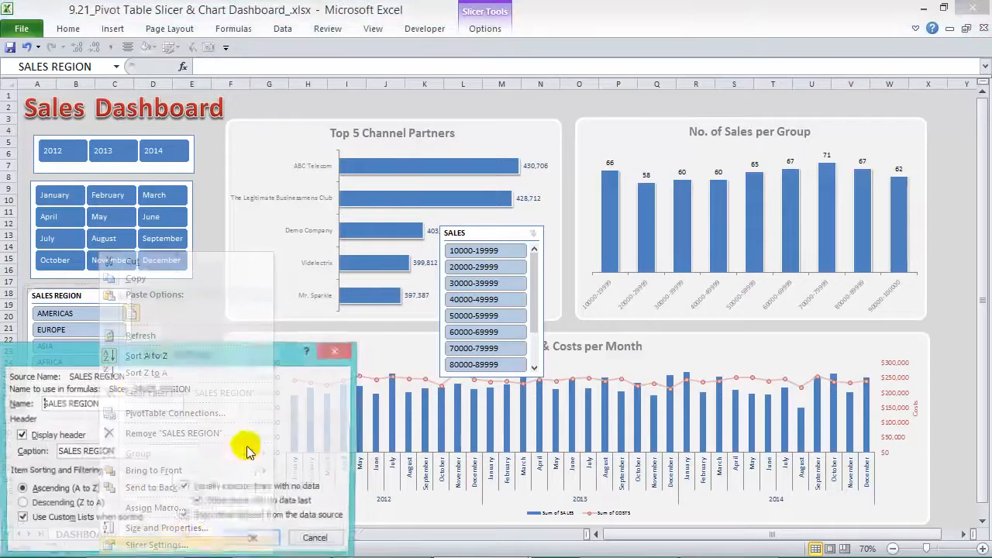
pyautogui.moveTo(134, 348); pyautogui.dragTo(243, 240)
pyautogui.click(174, 326)
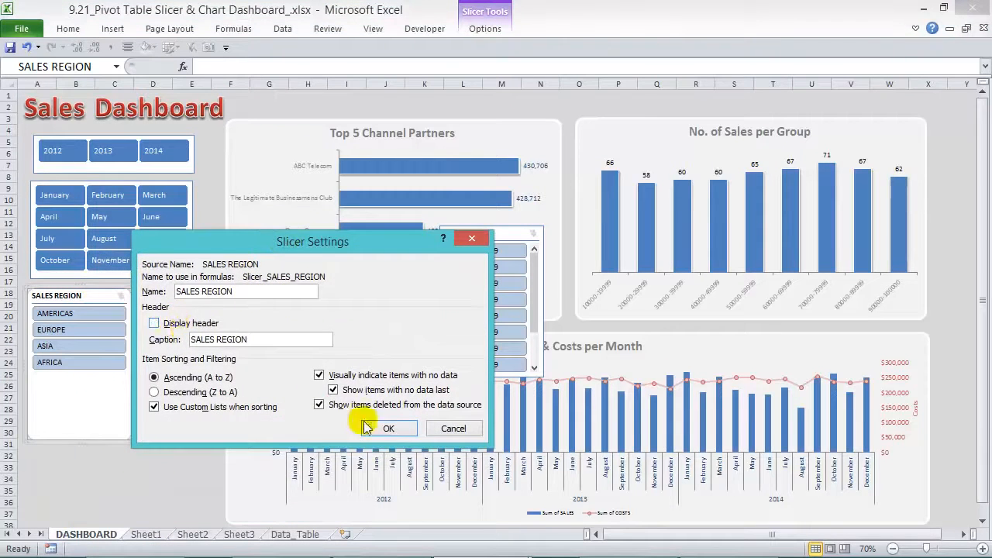
pyautogui.click(386, 428)
# Arrange the SALES REGION slicer in 2 columns and resize it to about 3.5 cm high and 8 cm wide.
pyautogui.click(504, 19)
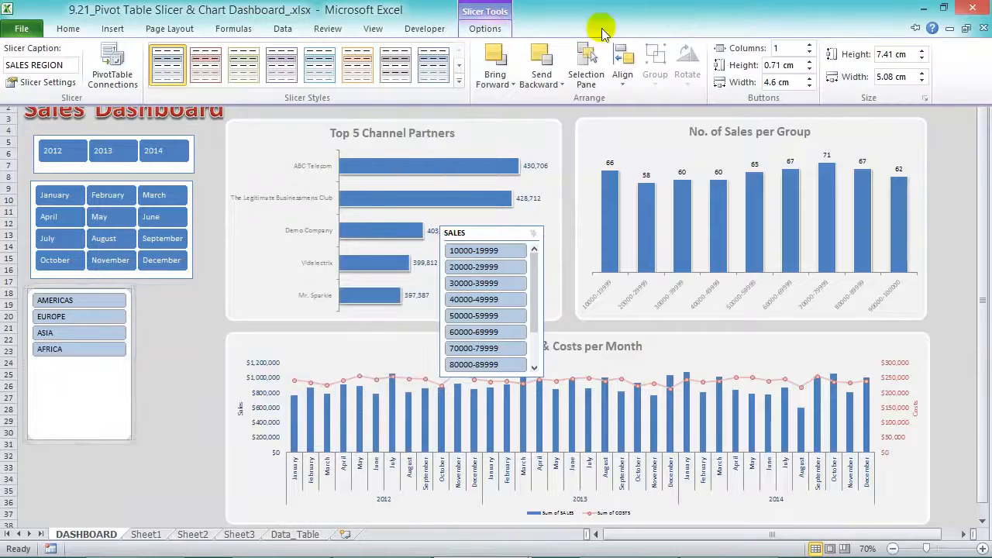
pyautogui.click(809, 44)
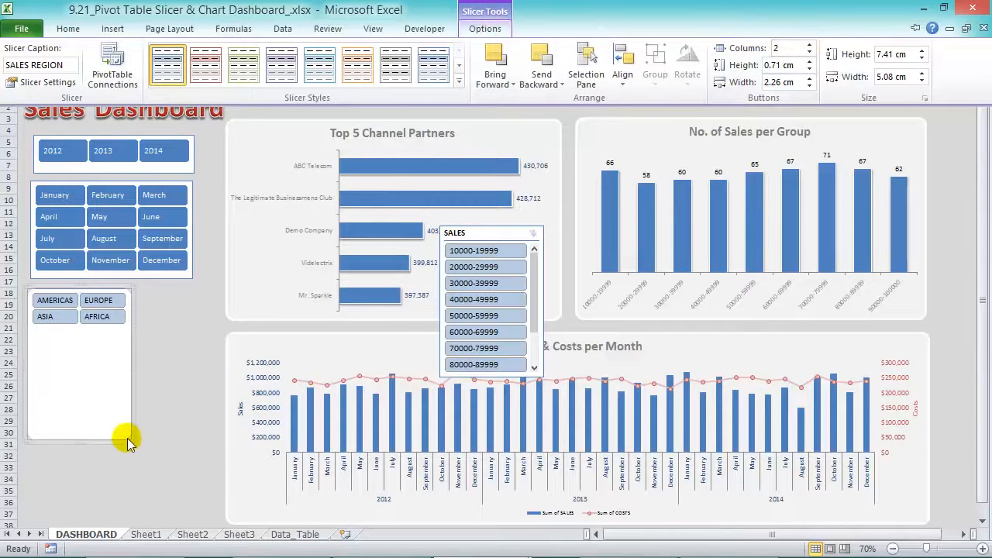
pyautogui.hotkey('ctrl', 'F1')
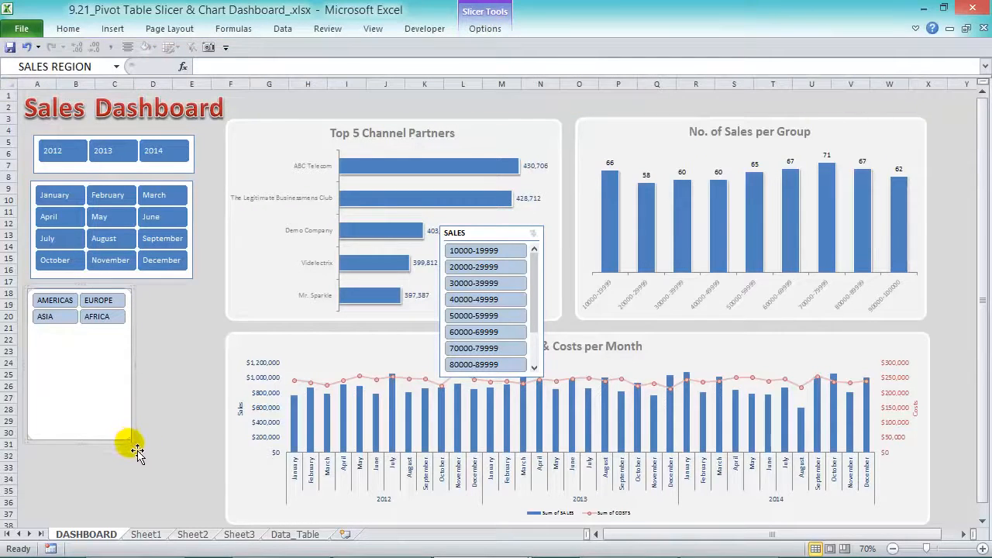
pyautogui.moveTo(138, 448); pyautogui.dragTo(203, 373)
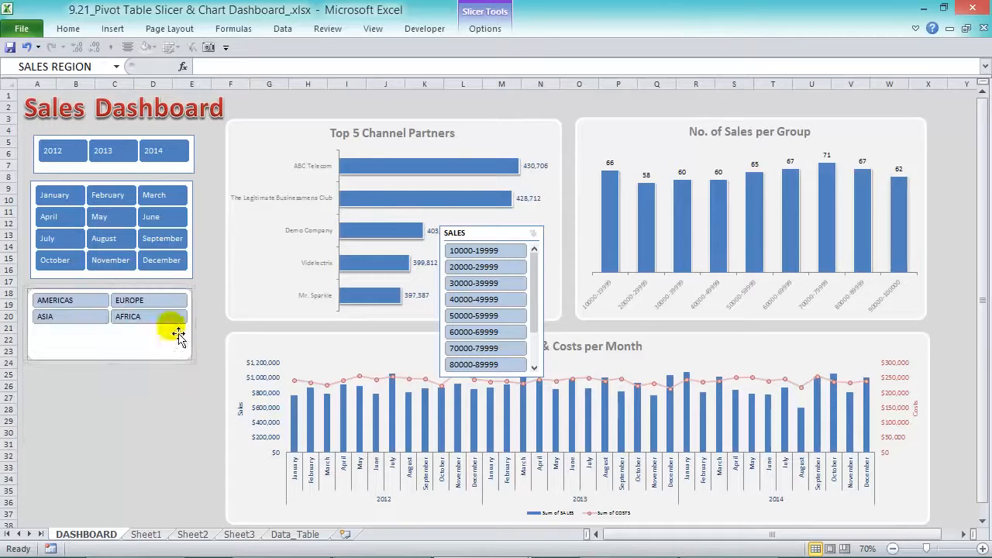
# Set the SALES REGION slicer's button height to 1 cm, apply the dark aqua style, and shorten the slicer to fit its buttons.
pyautogui.click(489, 29)
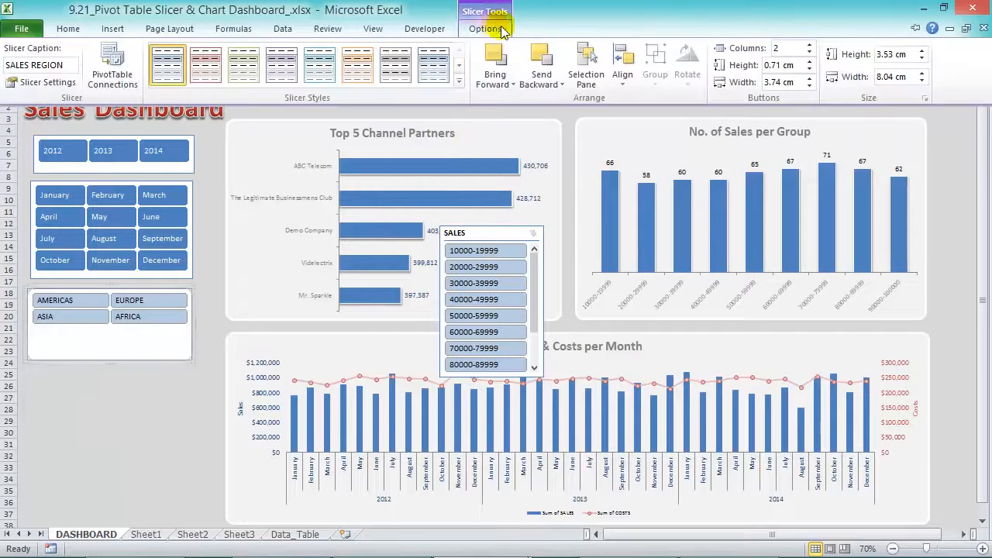
pyautogui.click(810, 61)
pyautogui.click(810, 61)
pyautogui.click(810, 61)
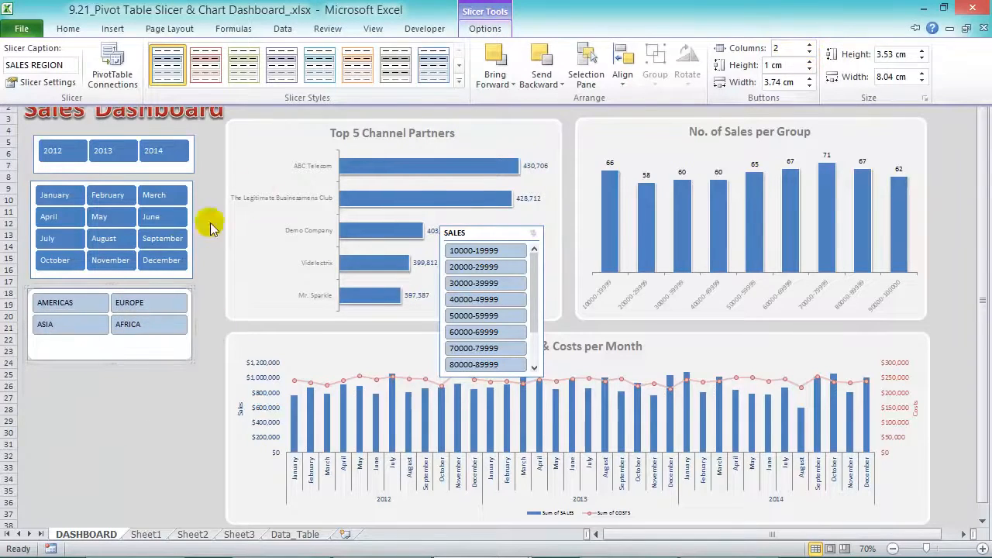
pyautogui.click(459, 81)
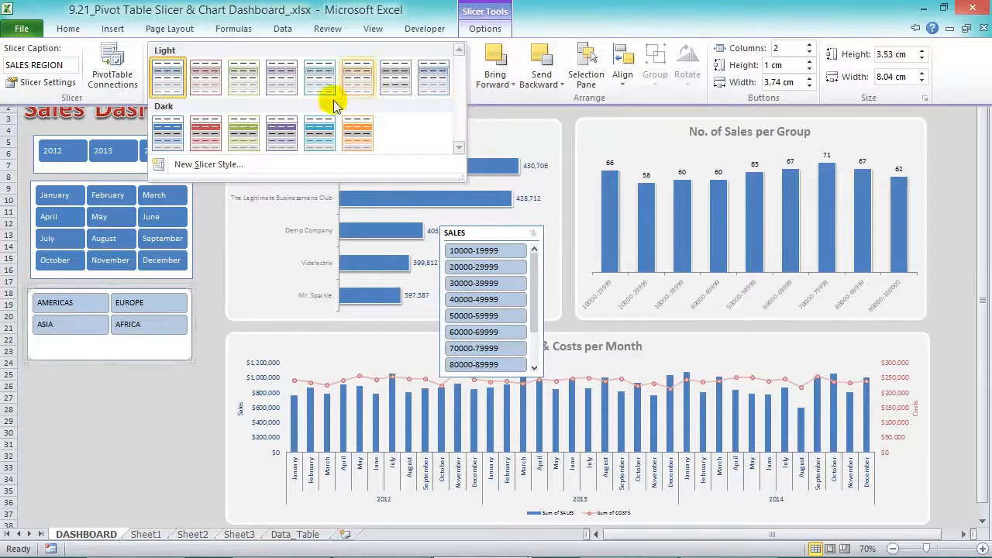
pyautogui.click(320, 132)
pyautogui.moveTo(113, 369); pyautogui.dragTo(128, 345)
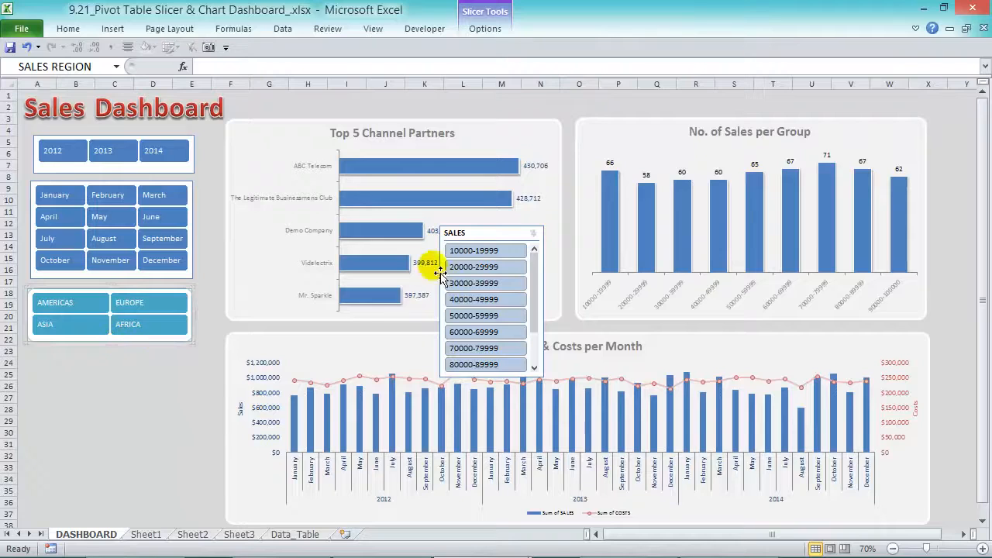
# Move the SALES slicer beneath the region slicer and turn off its header display.
pyautogui.click(514, 231)
pyautogui.moveTo(514, 230); pyautogui.dragTo(134, 363)
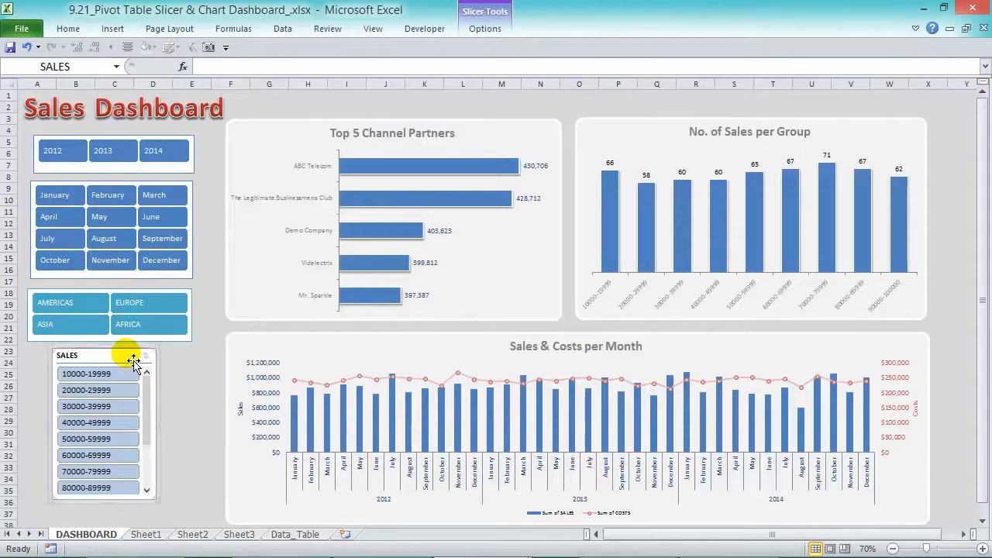
pyautogui.rightClick(133, 362)
pyautogui.click(176, 345)
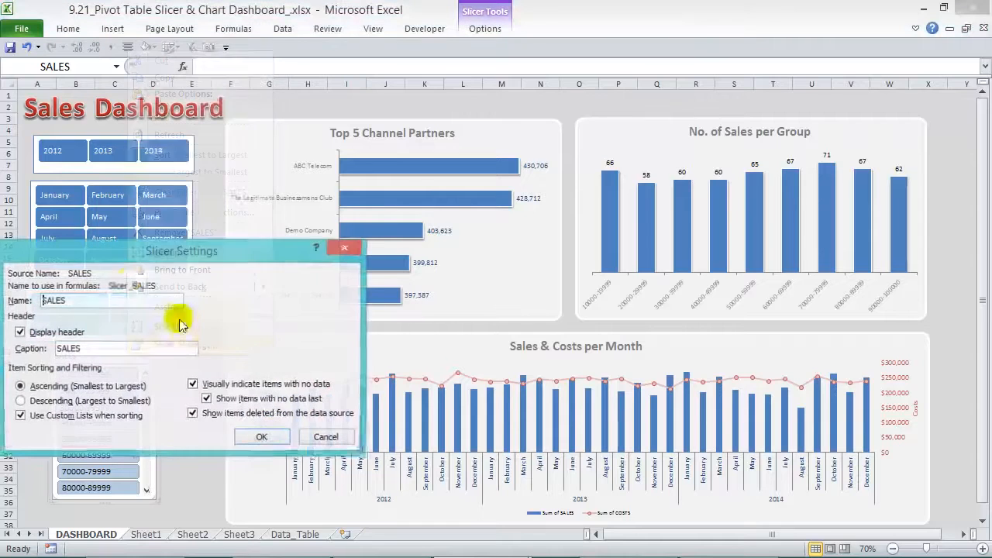
pyautogui.click(18, 332)
pyautogui.click(262, 438)
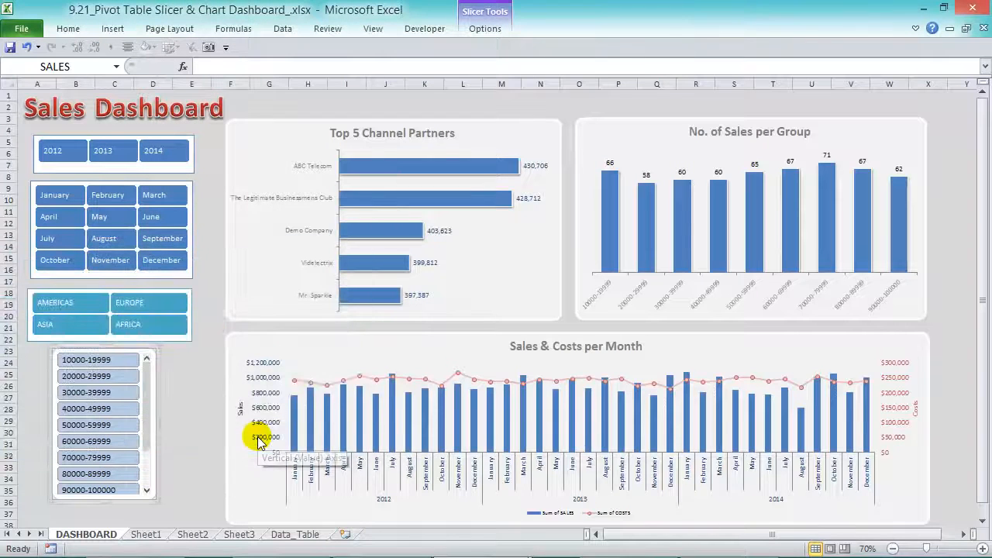
# Arrange the SALES slicer in 3 columns, resize it to about 4.8 cm high and 8.1 cm wide, and align it beneath the region slicer.
pyautogui.click(500, 28)
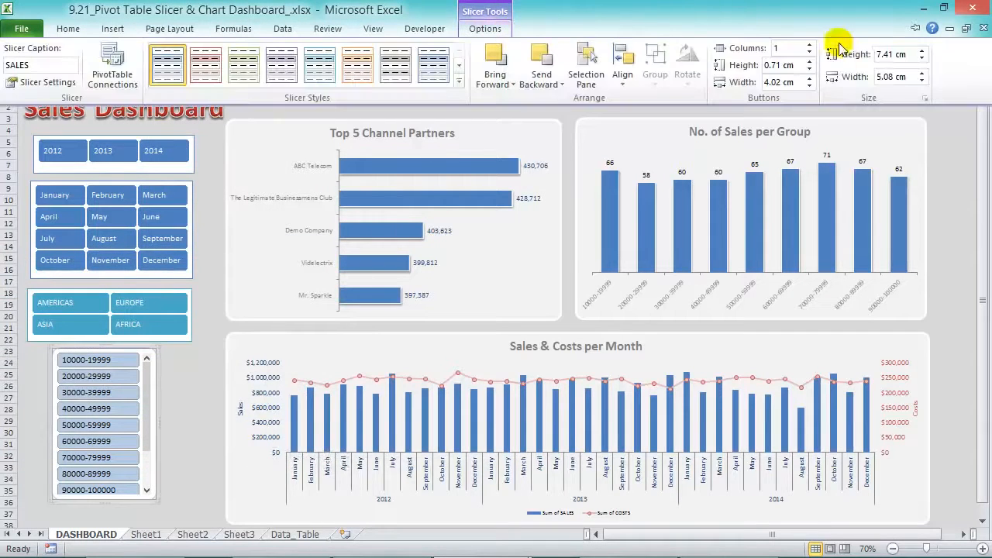
pyautogui.click(810, 48)
pyautogui.click(810, 45)
pyautogui.click(810, 45)
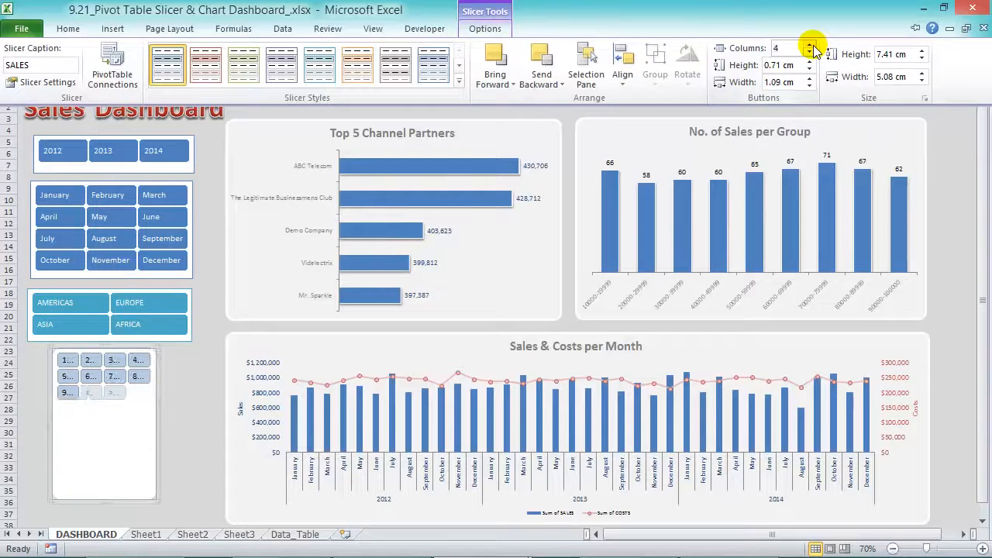
pyautogui.click(810, 52)
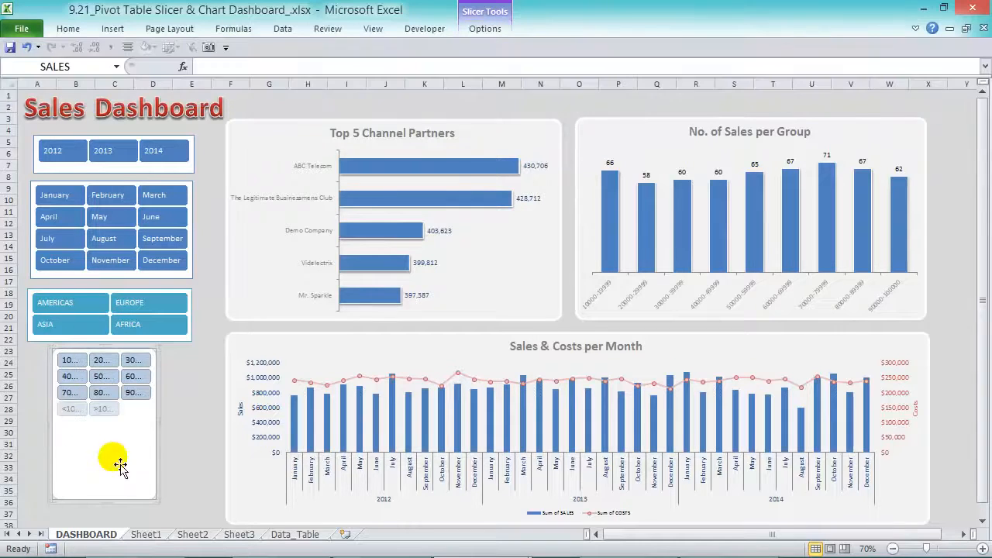
pyautogui.moveTo(167, 510); pyautogui.dragTo(230, 457)
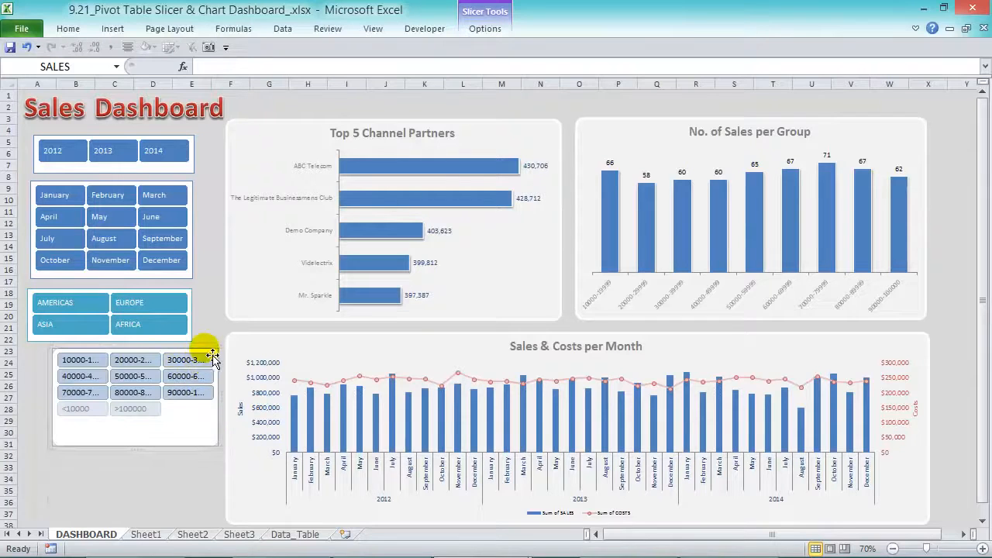
pyautogui.moveTo(214, 354); pyautogui.dragTo(190, 359)
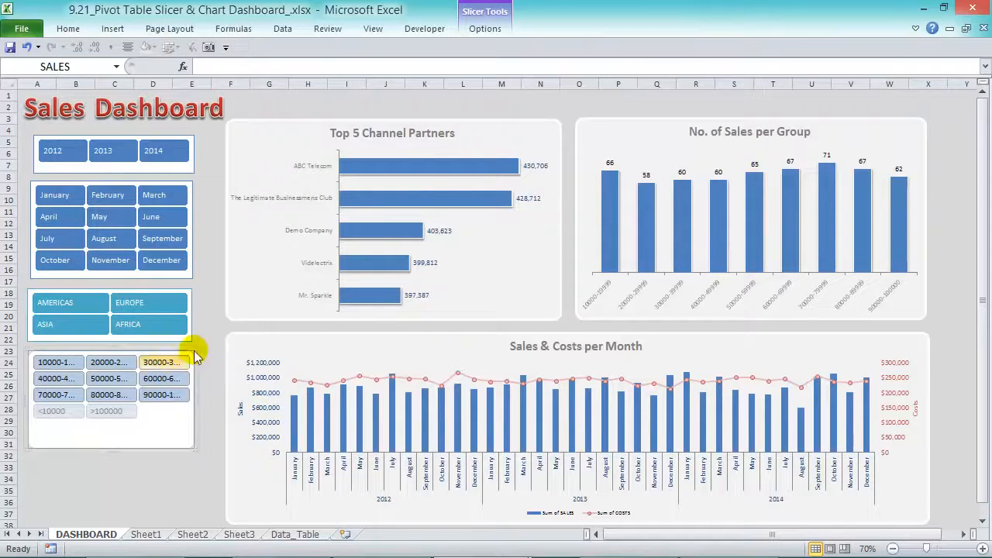
# Set the SALES slicer to 2 columns with a 1 cm button height and lengthen it to about 7.1 cm so all buttons fit.
pyautogui.click(518, 12)
pyautogui.click(810, 61)
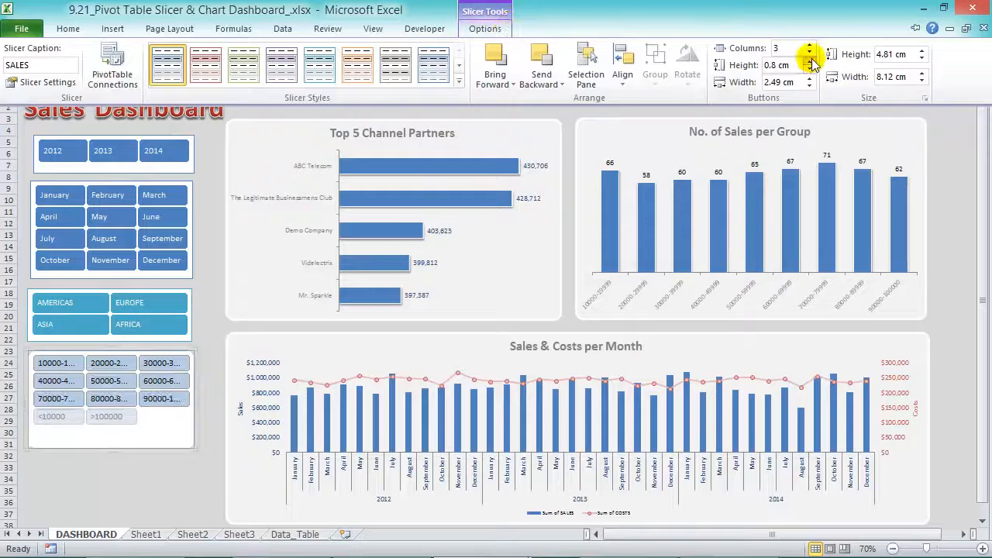
pyautogui.click(810, 61)
pyautogui.click(810, 52)
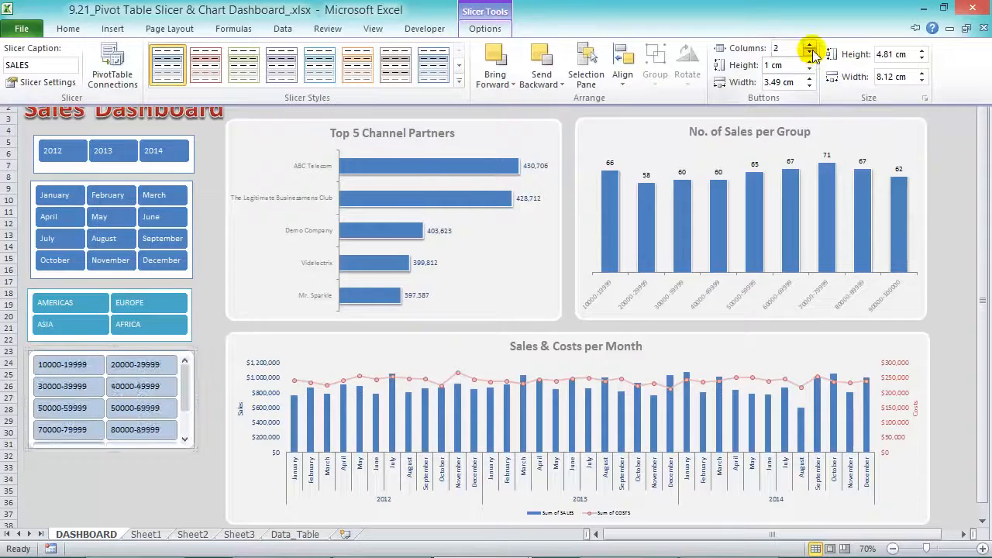
pyautogui.click(118, 465)
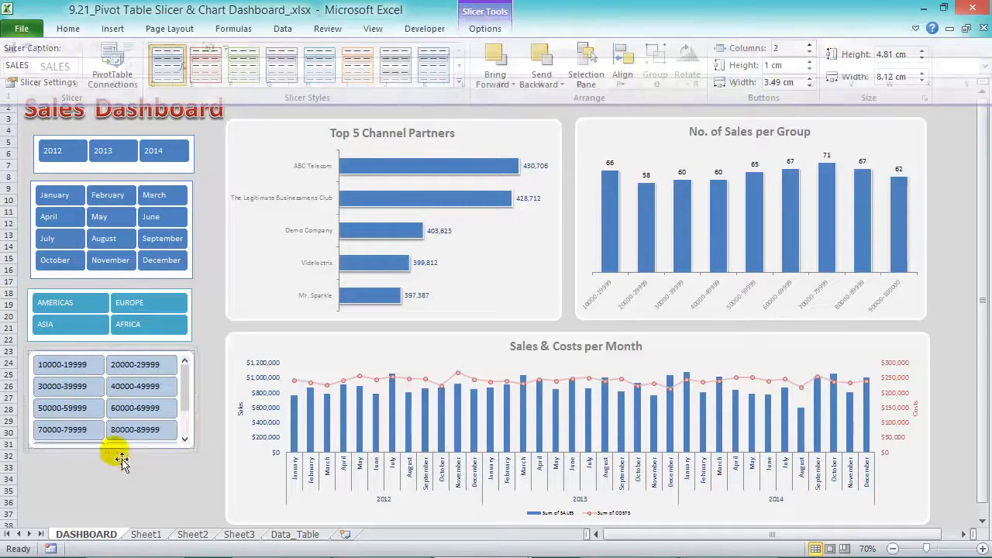
pyautogui.moveTo(124, 449); pyautogui.dragTo(113, 496)
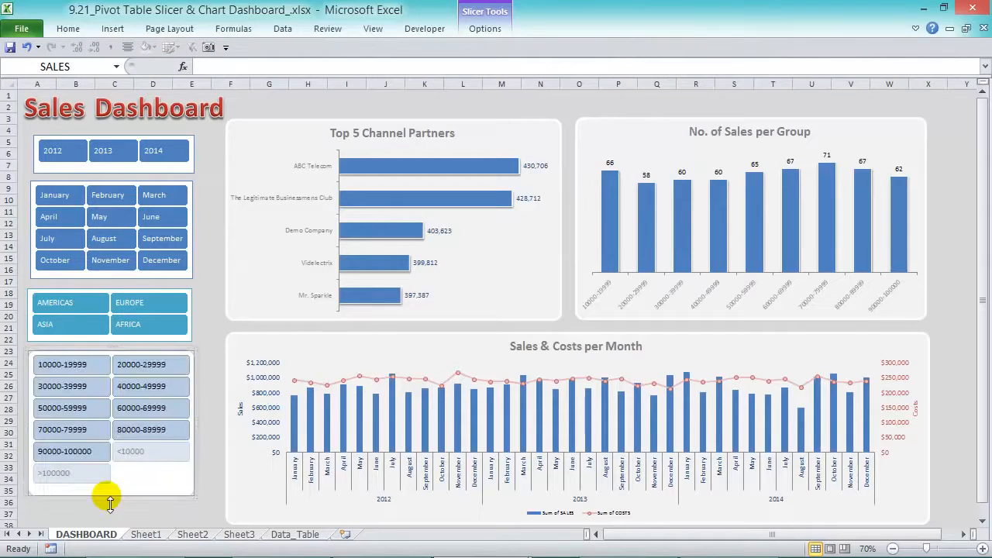
# Try the light red style on the SALES slicer, and replace it with the dark red slicer style.
pyautogui.click(486, 29)
pyautogui.click(206, 66)
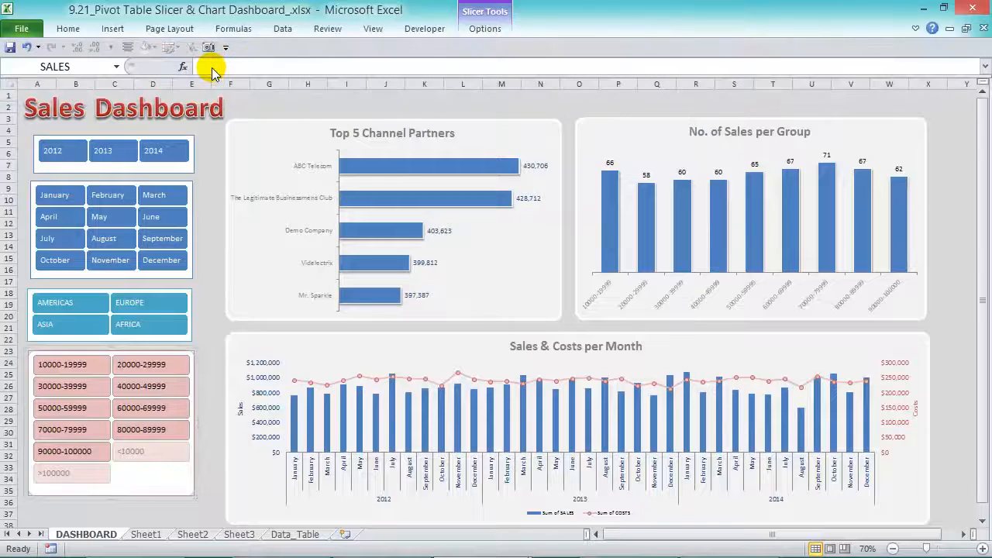
pyautogui.click(469, 31)
pyautogui.click(459, 76)
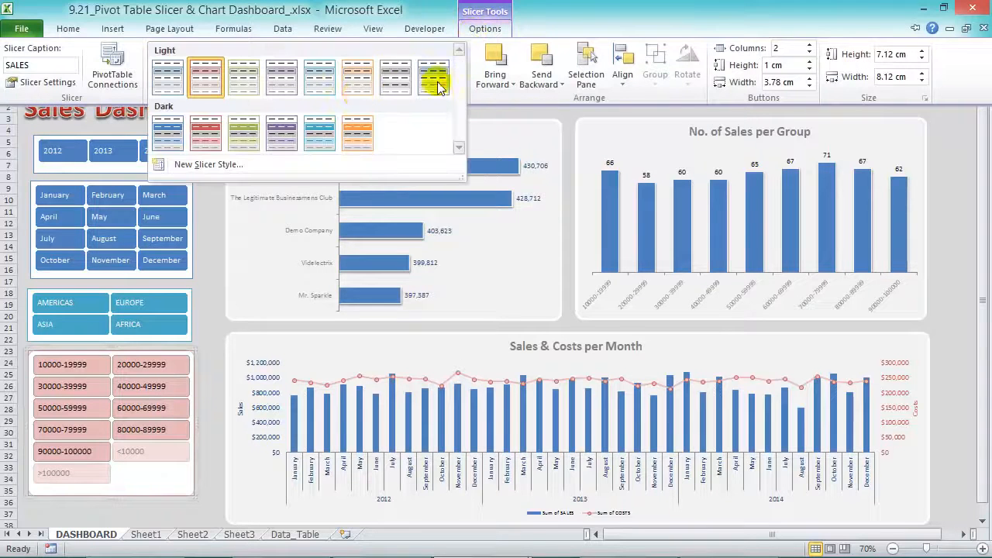
pyautogui.click(204, 130)
# Select the year, month, region and SALES slicers together and align them to a common center.
pyautogui.click(150, 172)
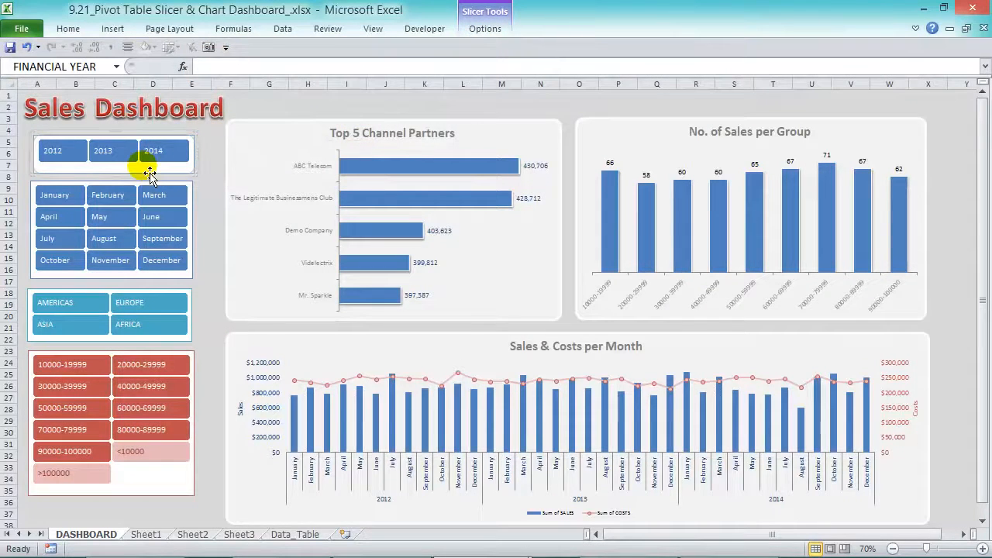
pyautogui.keyDown('ctrl'); pyautogui.click(145, 277); pyautogui.keyUp('ctrl')
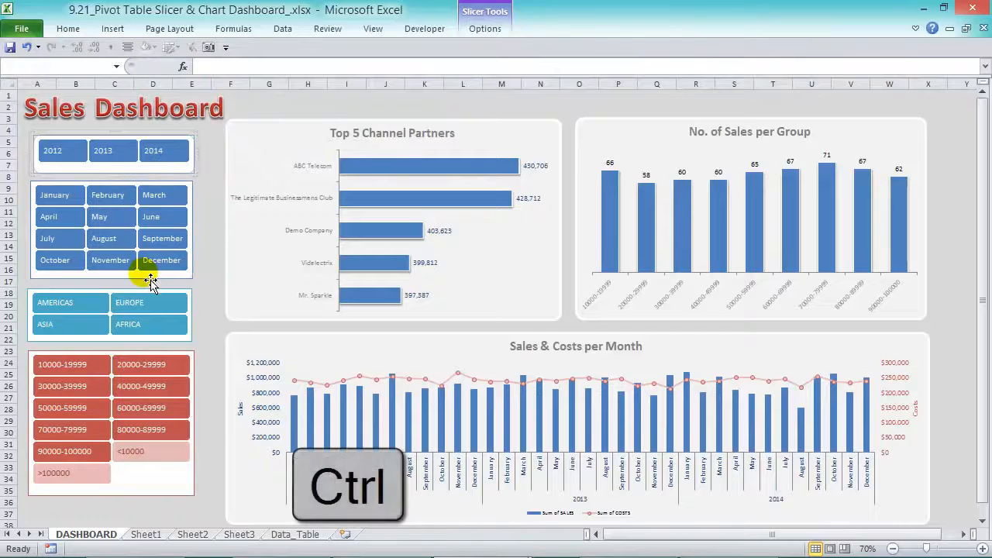
pyautogui.keyDown('ctrl'); pyautogui.click(174, 296); pyautogui.keyUp('ctrl')
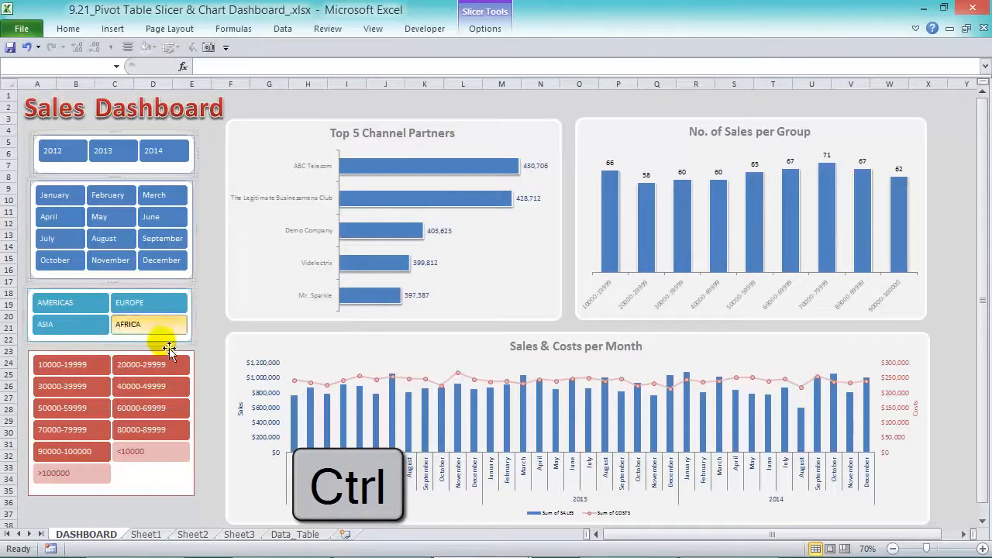
pyautogui.keyDown('ctrl'); pyautogui.click(165, 353); pyautogui.keyUp('ctrl')
pyautogui.click(485, 29)
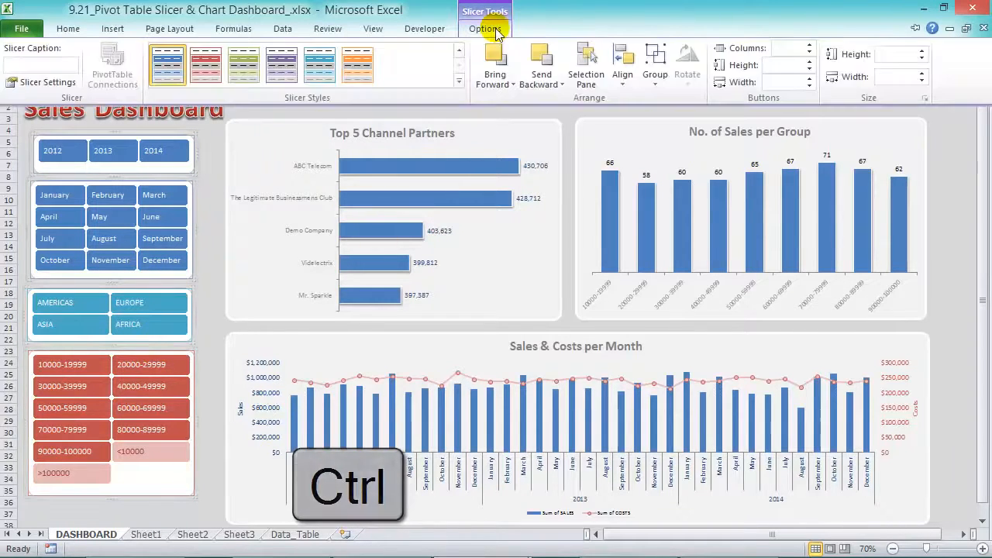
pyautogui.click(622, 83)
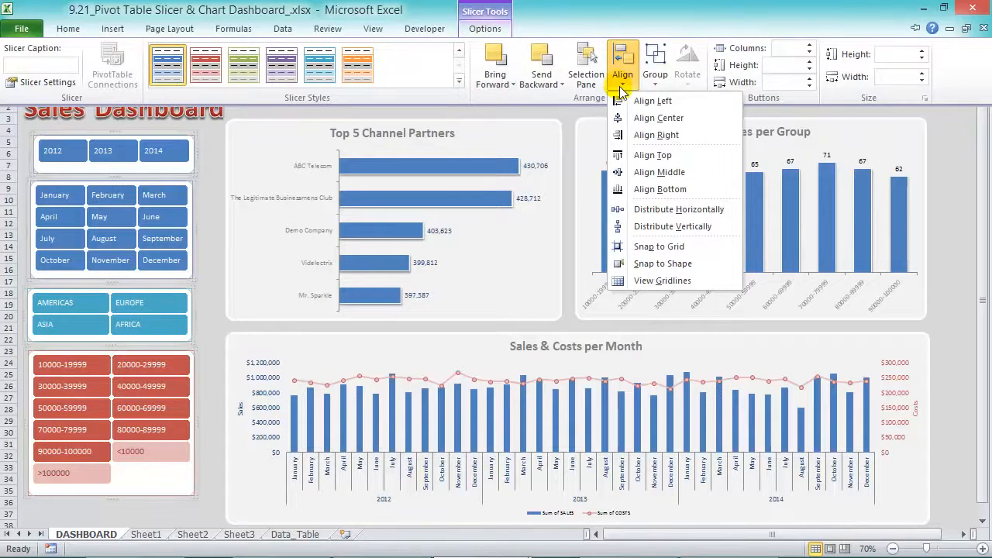
pyautogui.click(638, 117)
pyautogui.click(217, 216)
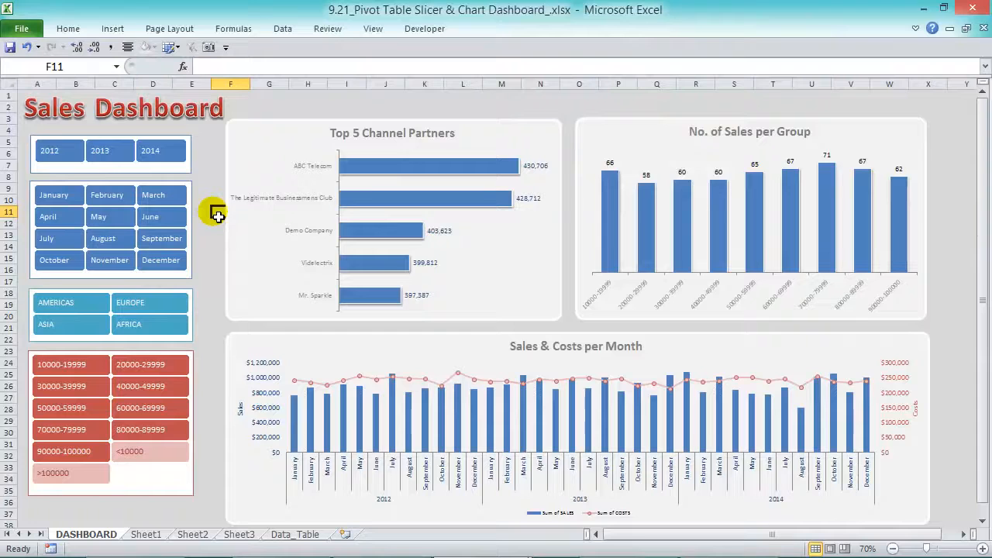
# Filter the year slicer by 2012, 2013 and 2014 in turn, and inspect the Sales & Costs per Month chart.
pyautogui.click(78, 155)
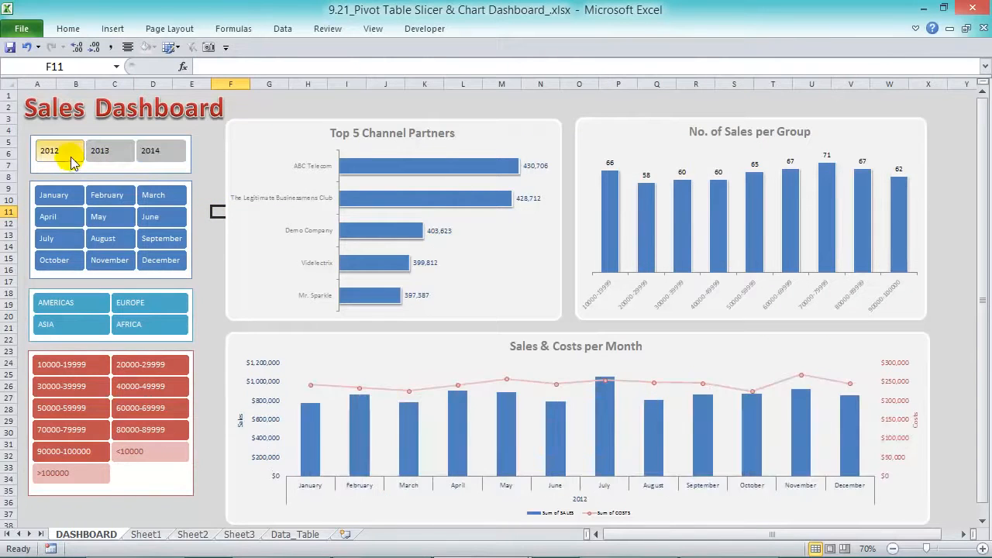
pyautogui.click(111, 163)
pyautogui.click(150, 151)
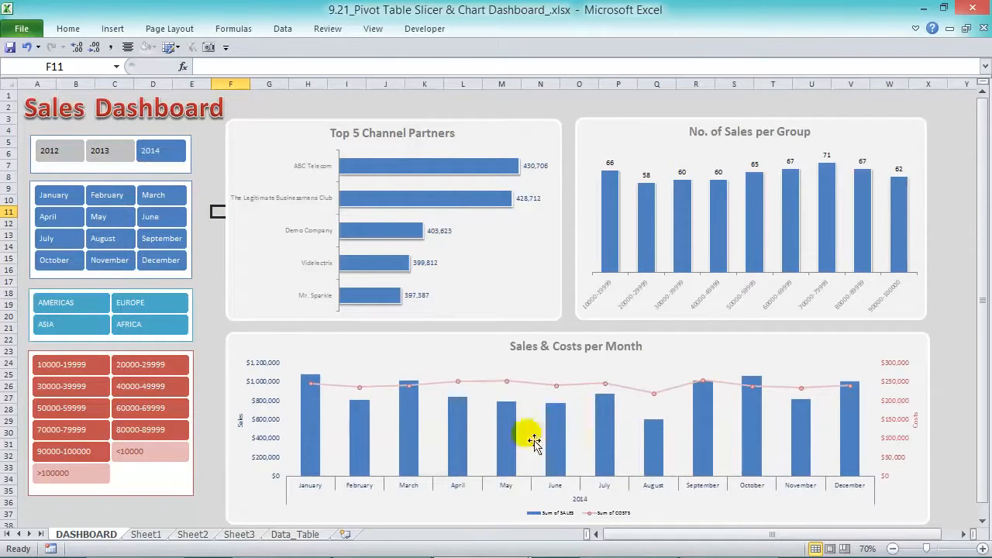
pyautogui.moveTo(507, 413)
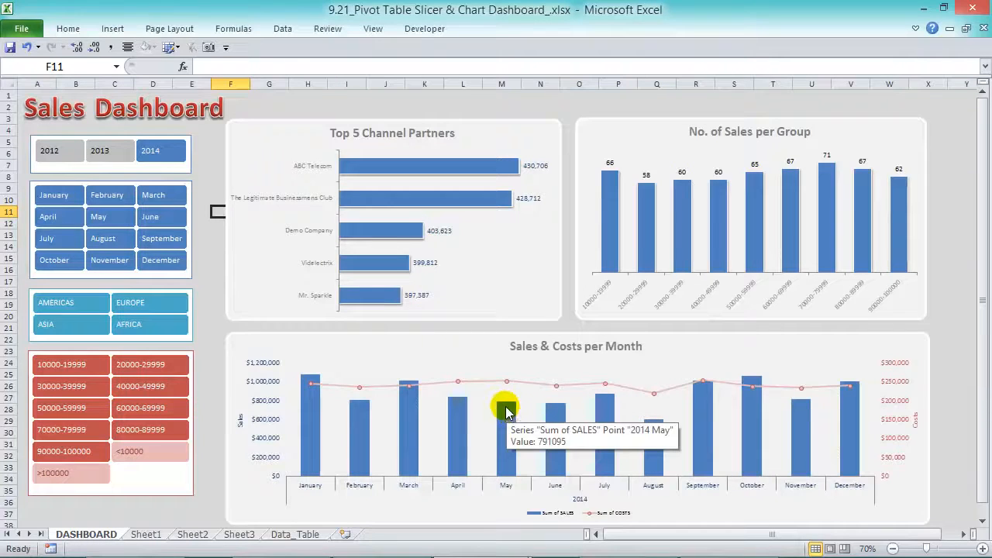
# Connect the FINANCIAL YEAR slicer to PivotTable2 and PivotTable3 as well.
pyautogui.rightClick(158, 165)
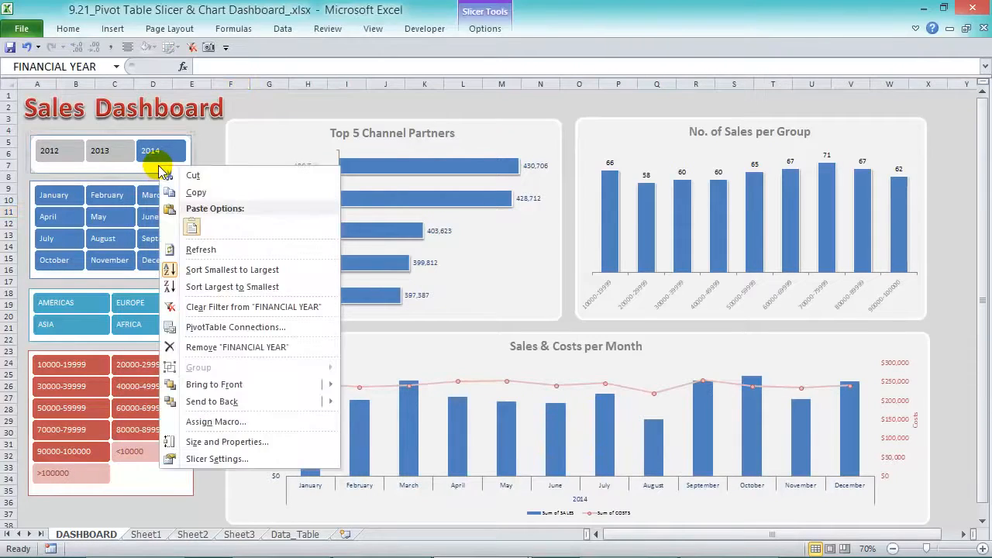
pyautogui.click(288, 327)
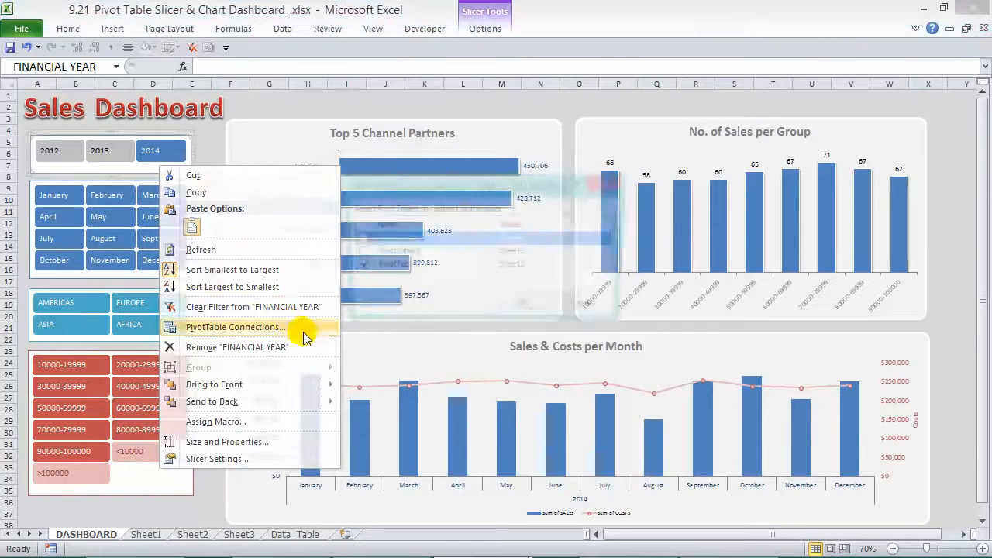
pyautogui.click(355, 239)
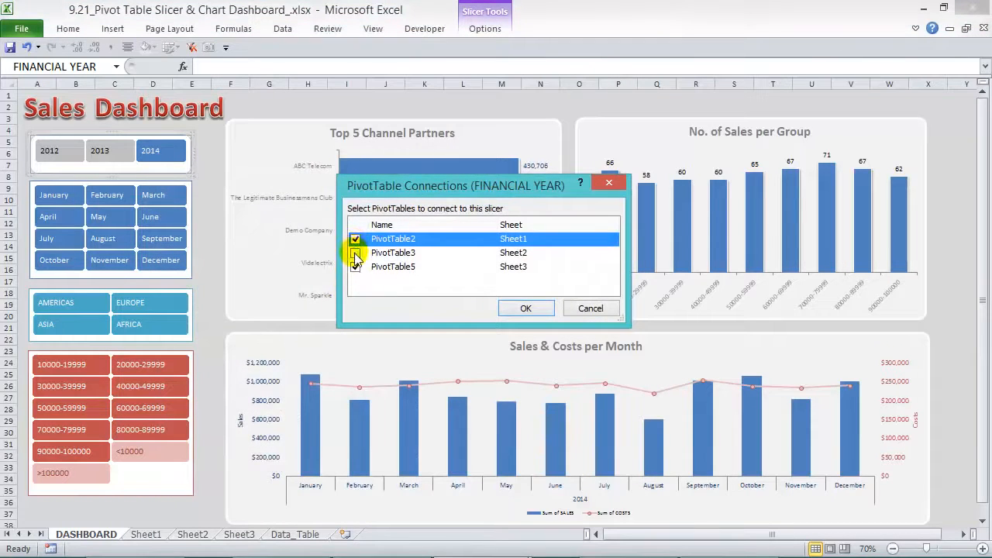
pyautogui.click(355, 253)
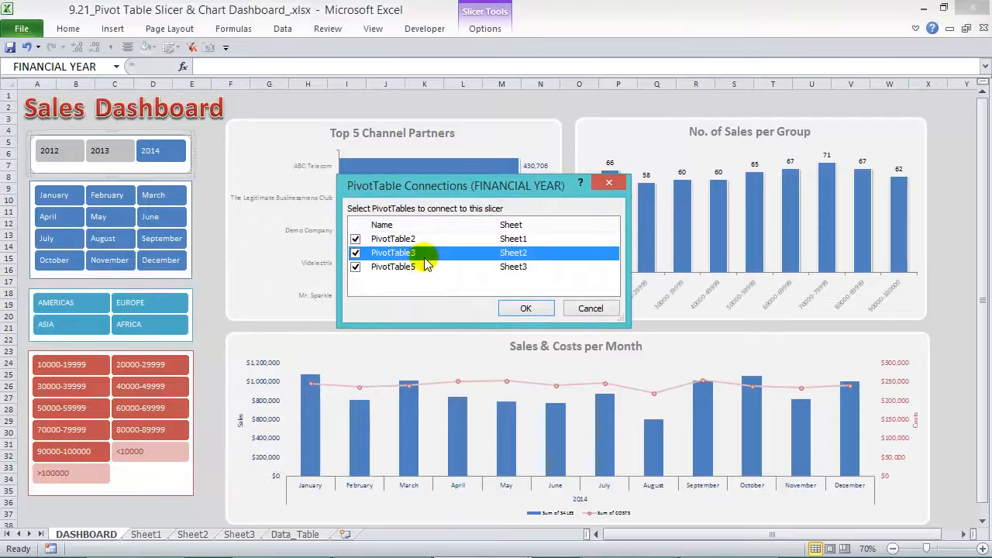
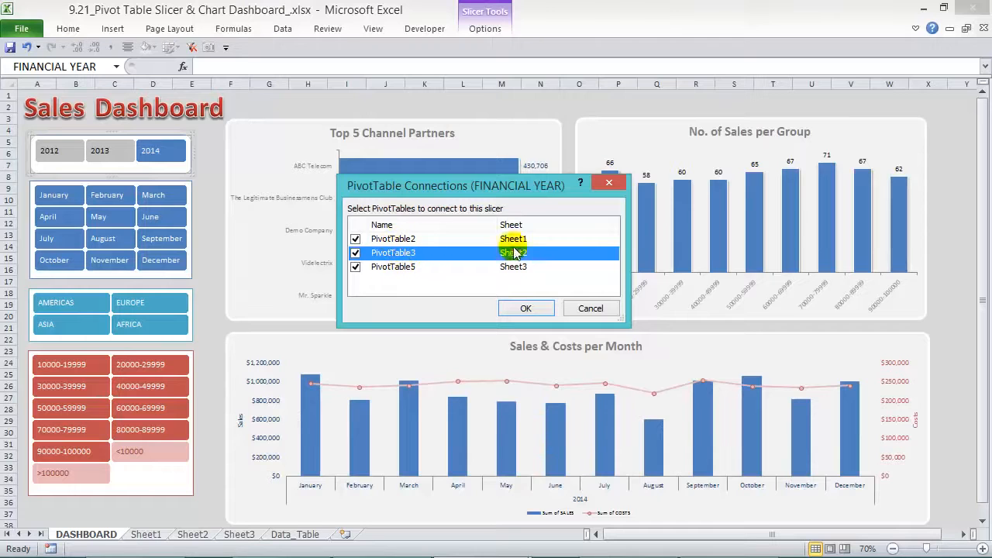
pyautogui.click(526, 309)
# Connect the SALES MONTH slicer to PivotTable2 and PivotTable3 as well.
pyautogui.rightClick(184, 203)
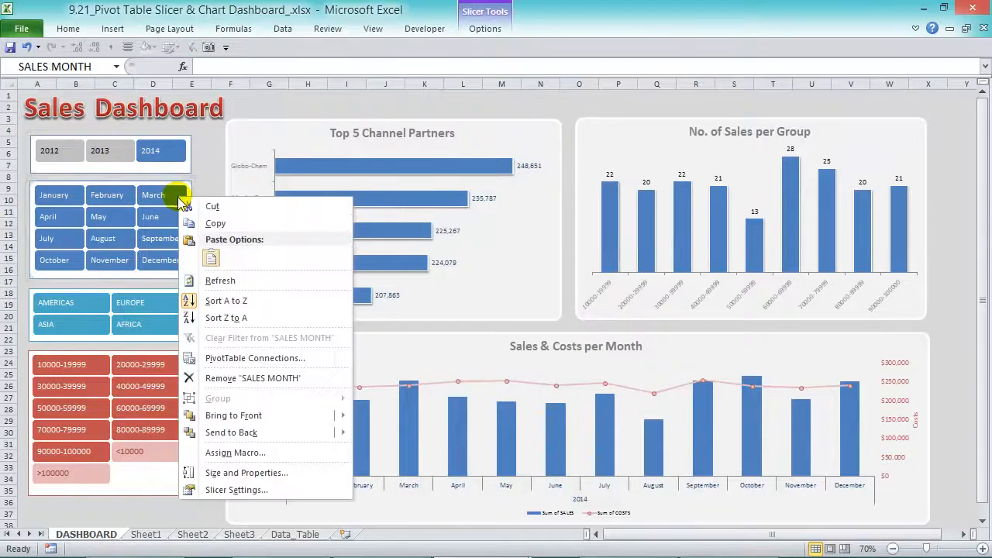
pyautogui.click(252, 356)
pyautogui.click(355, 239)
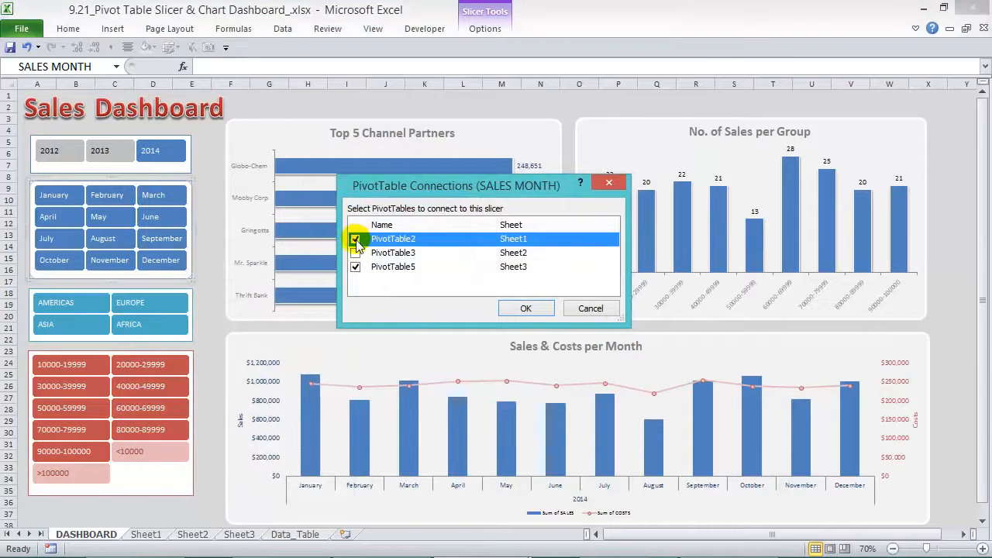
pyautogui.click(355, 253)
pyautogui.click(525, 308)
# Connect the SALES REGION slicer to PivotTable2 and PivotTable3 as well.
pyautogui.rightClick(175, 305)
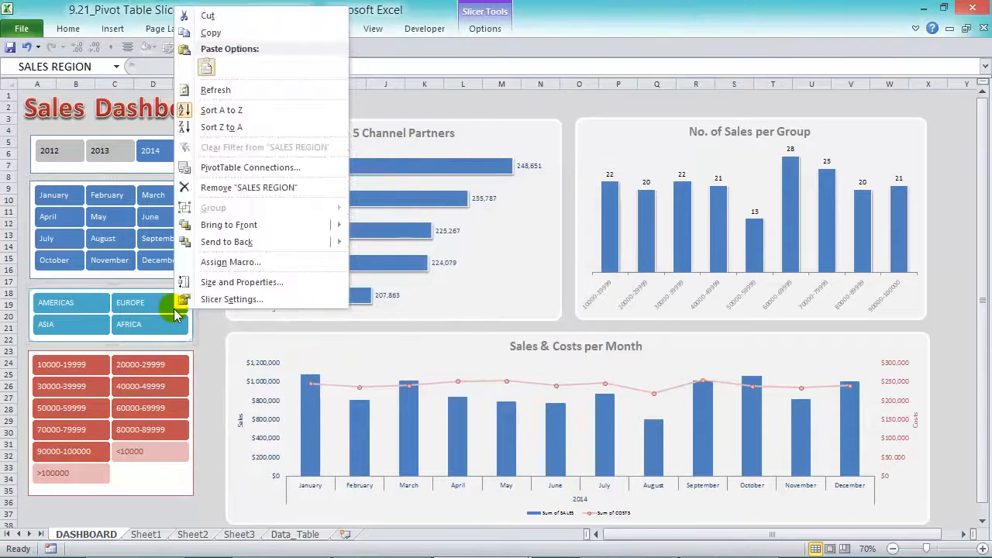
pyautogui.click(267, 169)
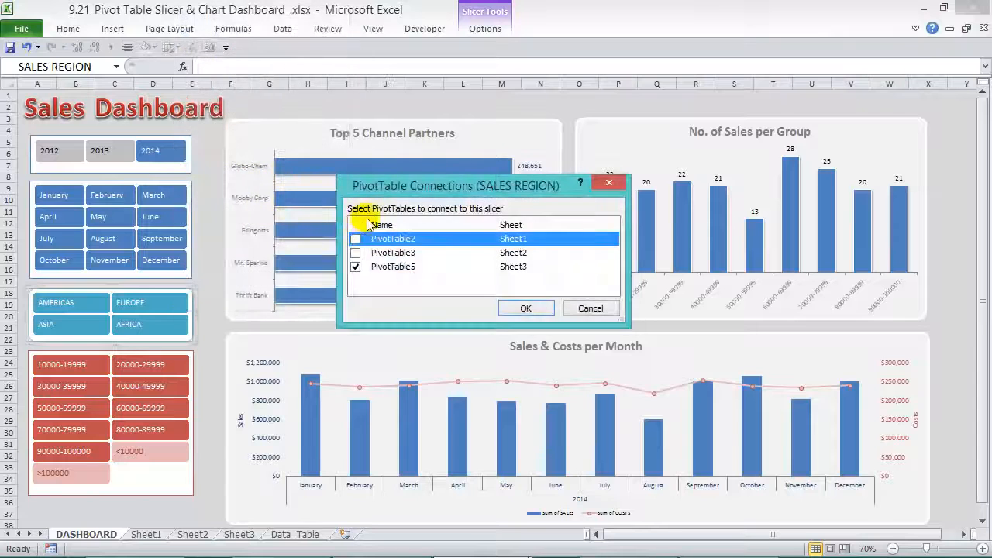
pyautogui.click(355, 238)
pyautogui.click(355, 253)
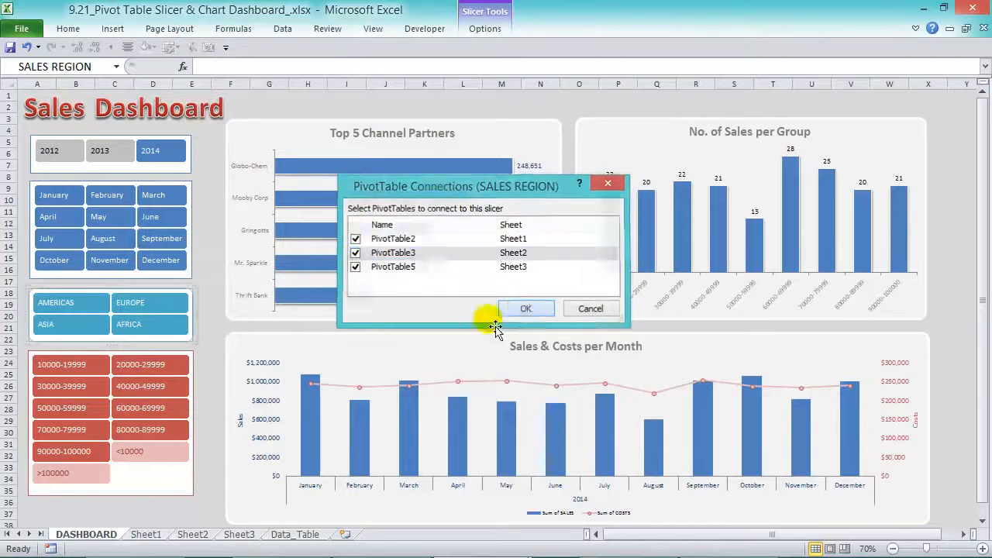
pyautogui.click(516, 309)
# Connect the SALES slicer to PivotTable2 and PivotTable3 as well, and deselect the slicer.
pyautogui.rightClick(159, 380)
pyautogui.click(233, 241)
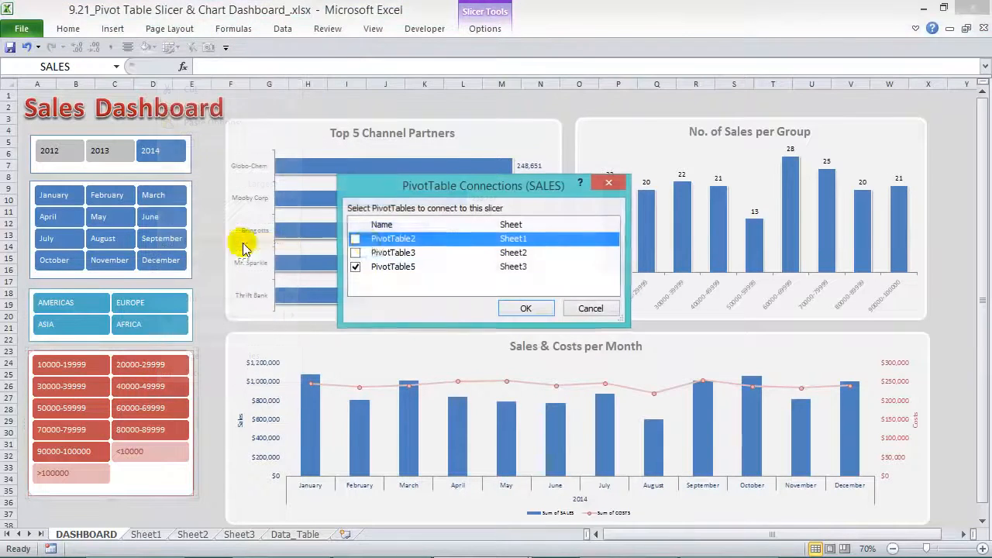
pyautogui.click(355, 253)
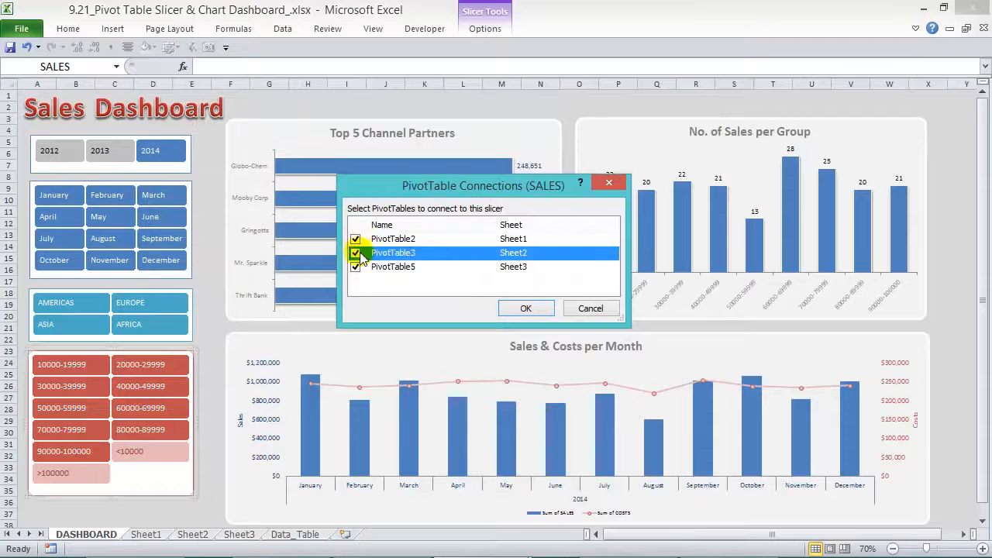
pyautogui.click(525, 309)
pyautogui.click(218, 153)
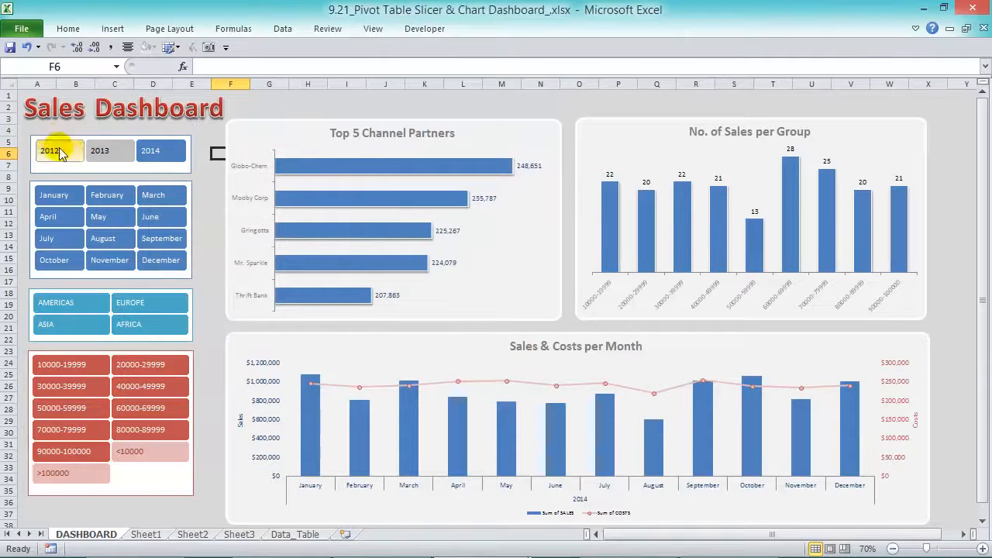
# Test the connected year slicer on all three charts by filtering to 2012, 2013 and finally 2014.
pyautogui.click(59, 152)
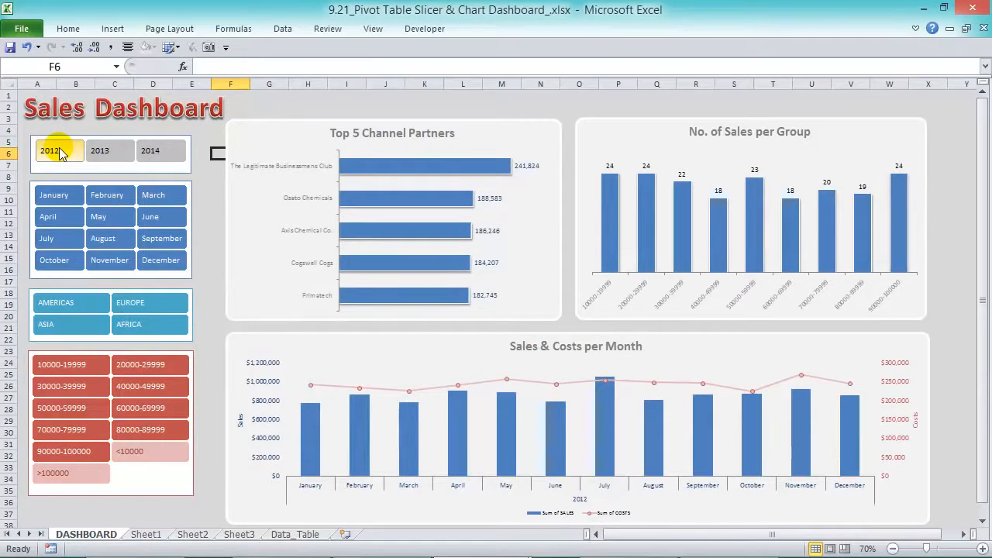
pyautogui.click(115, 153)
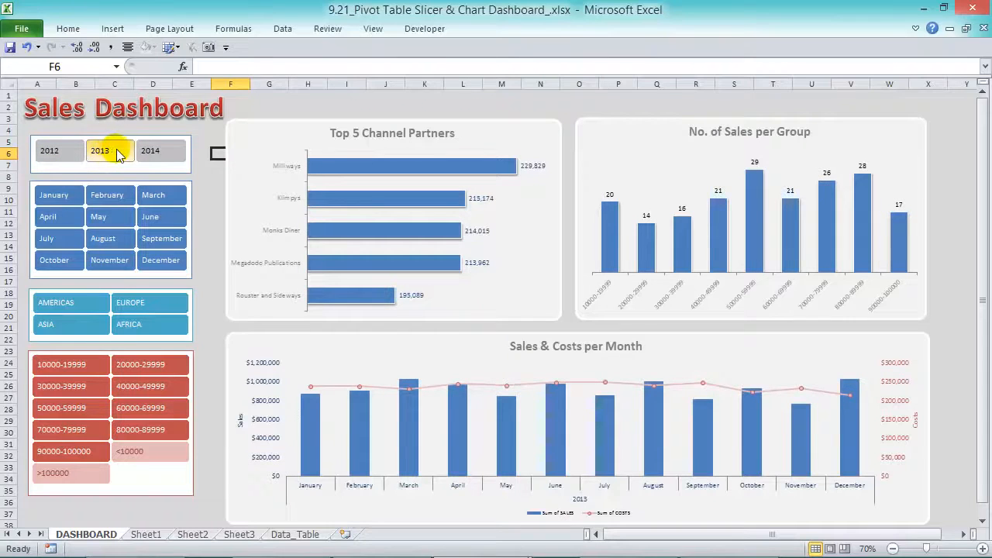
pyautogui.click(153, 155)
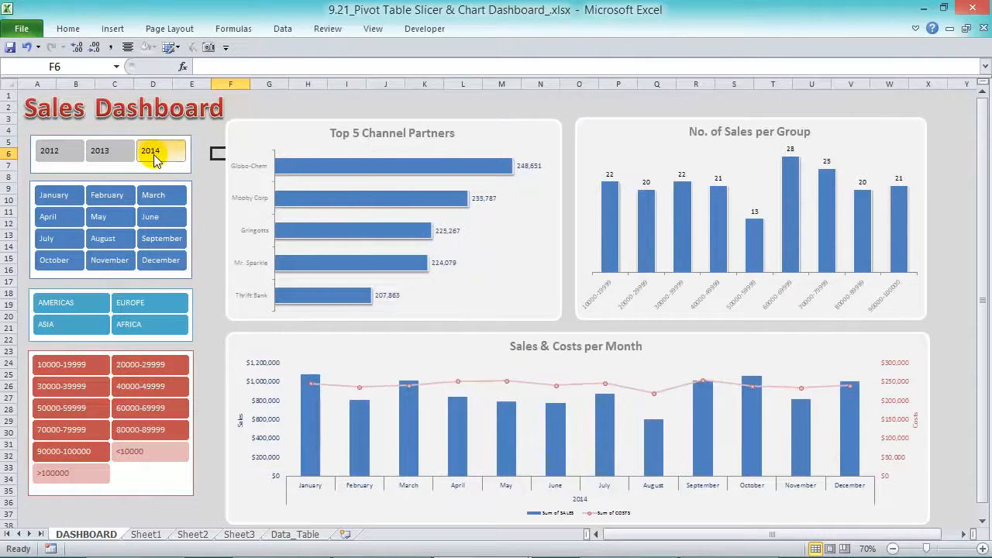
# Test the month slicer with January, February and March individually, and reselect all months from January to December.
pyautogui.click(67, 204)
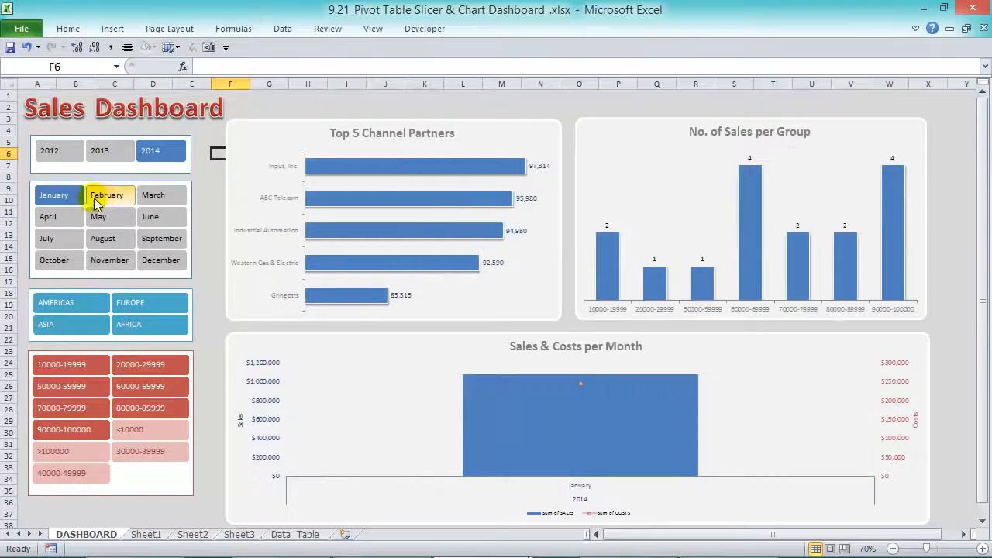
pyautogui.click(106, 195)
pyautogui.click(152, 196)
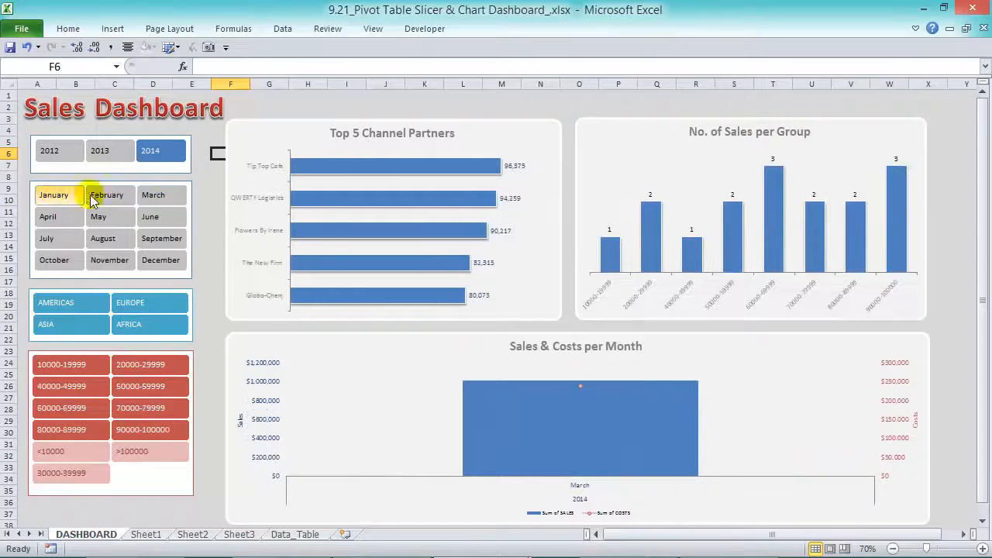
pyautogui.moveTo(77, 195); pyautogui.dragTo(156, 262)
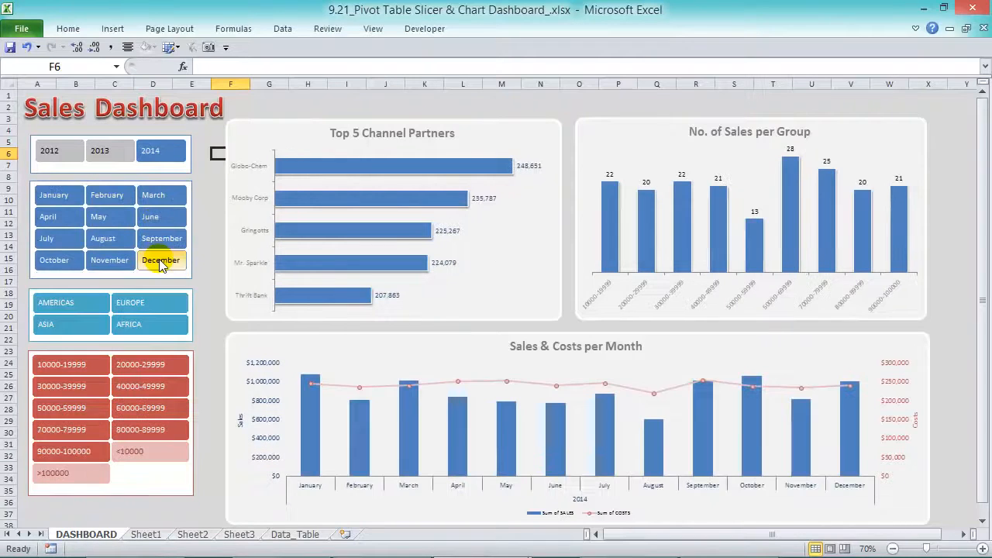
# Filter the dashboard by region in turn: AMERICAS, EUROPE, ASIA and finally AFRICA.
pyautogui.click(85, 304)
pyautogui.click(133, 303)
pyautogui.click(82, 324)
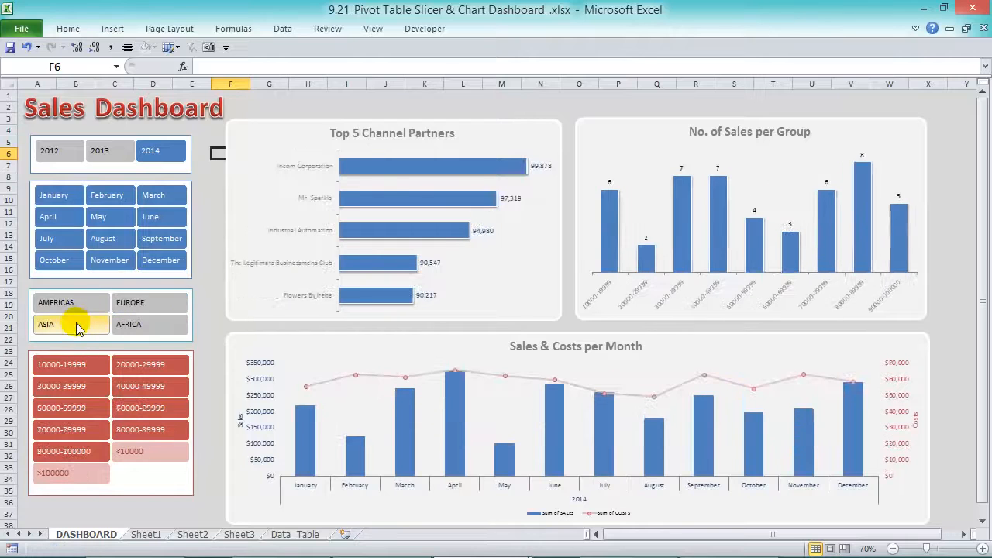
pyautogui.click(124, 324)
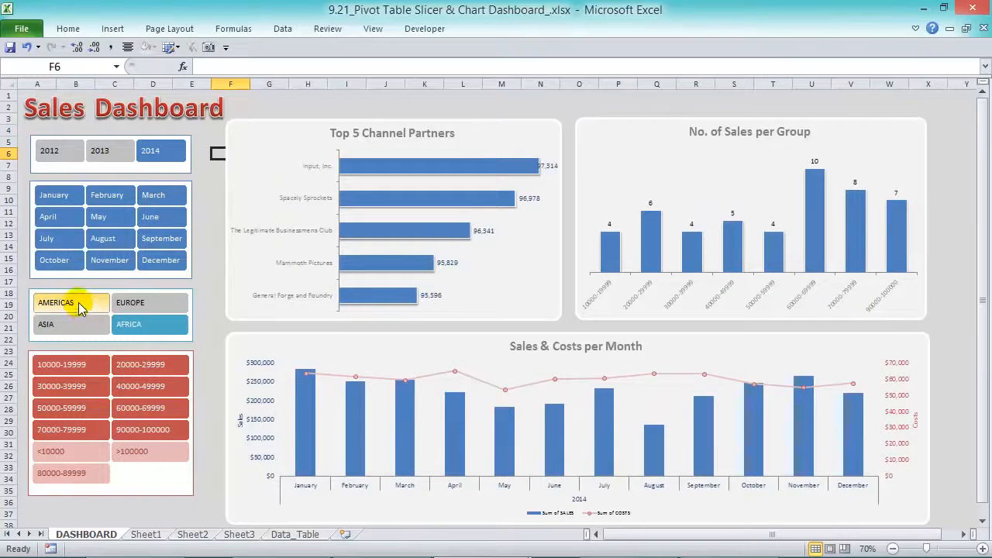
pyautogui.click(75, 366)
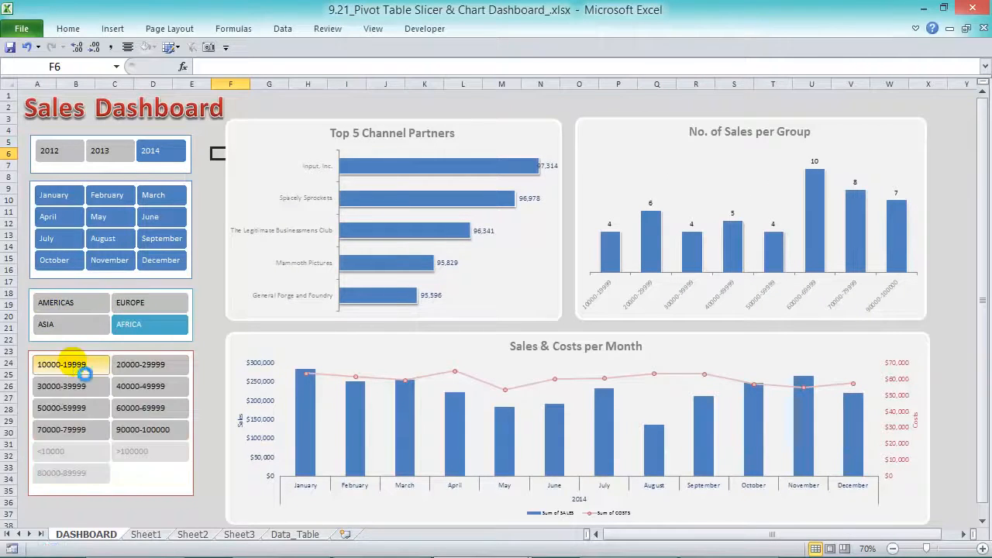
pyautogui.click(141, 369)
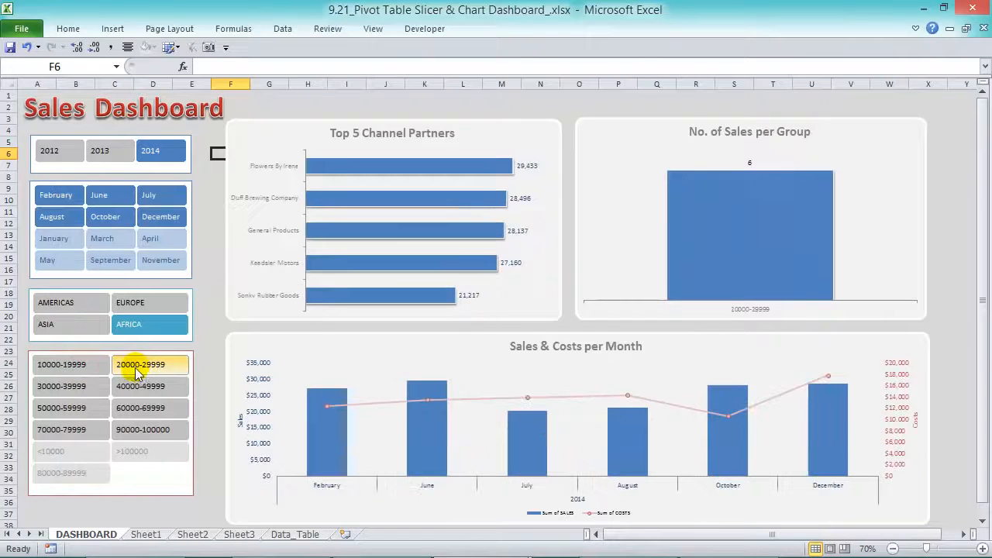
pyautogui.click(76, 372)
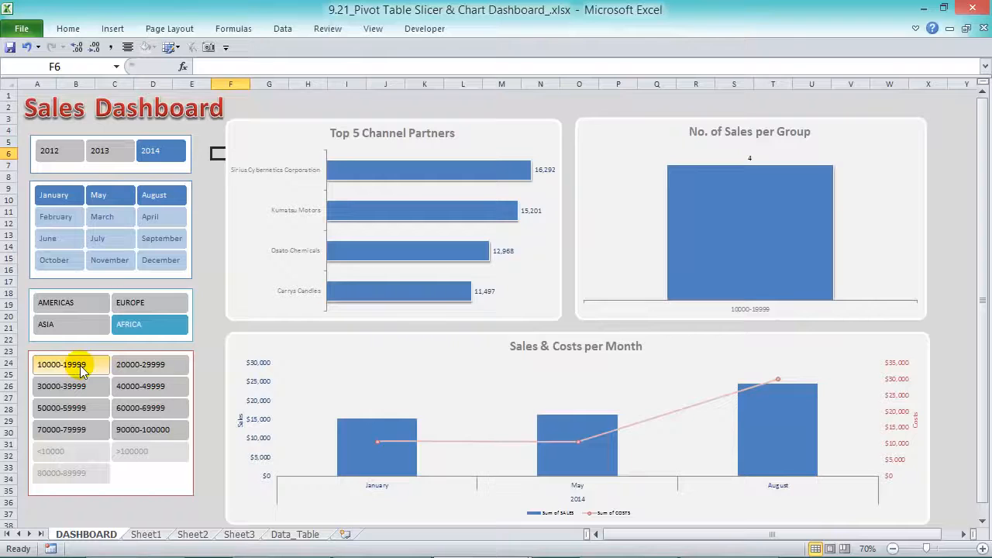
# Check the filtered sales pivot table on Sheet1, and reselect all sales groups in the SALES slicer on the DASHBOARD sheet.
pyautogui.click(147, 535)
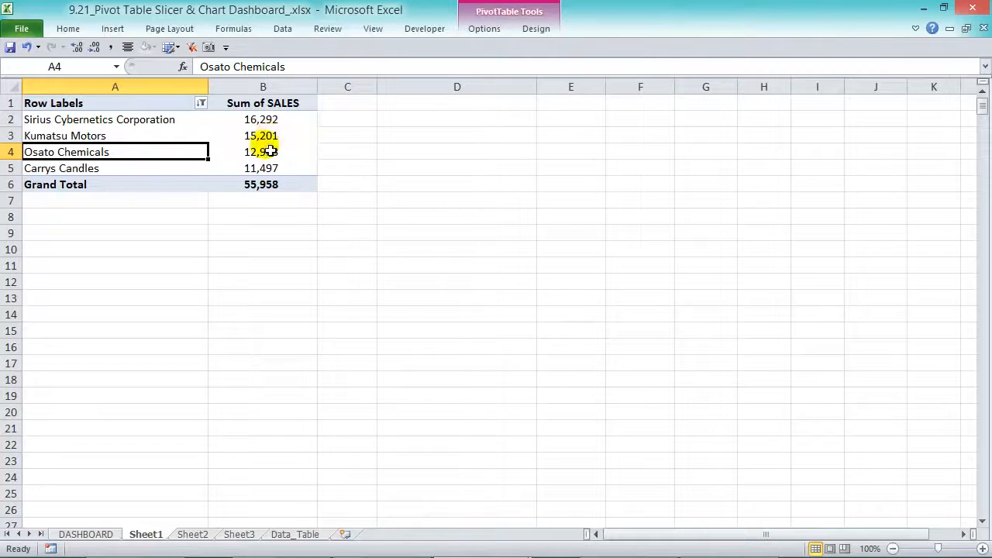
pyautogui.moveTo(273, 139)
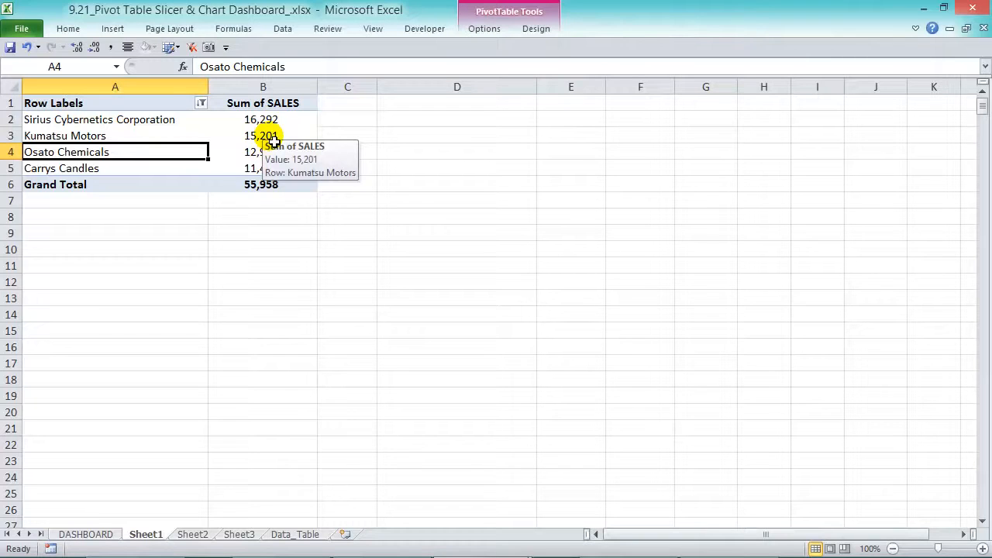
pyautogui.click(92, 535)
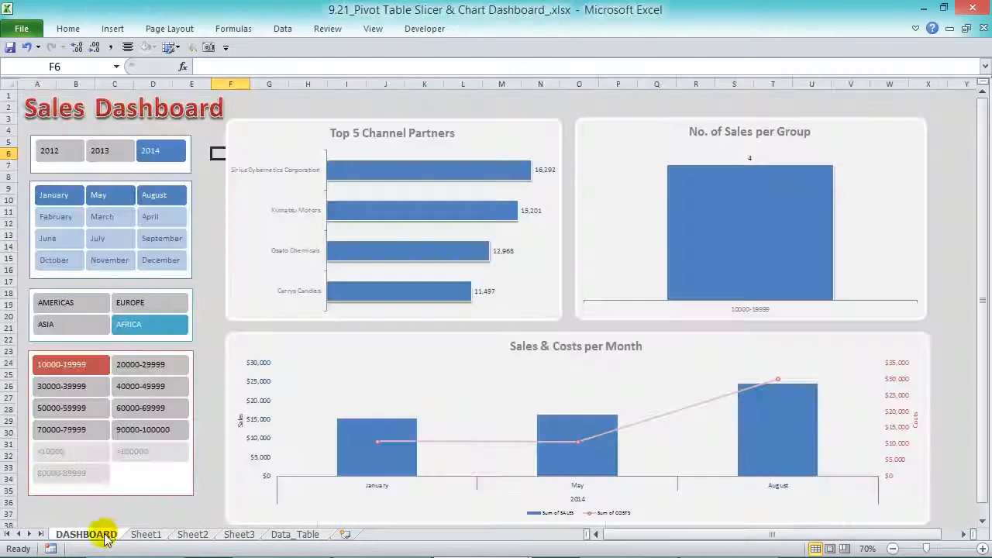
pyautogui.moveTo(92, 369); pyautogui.dragTo(101, 481)
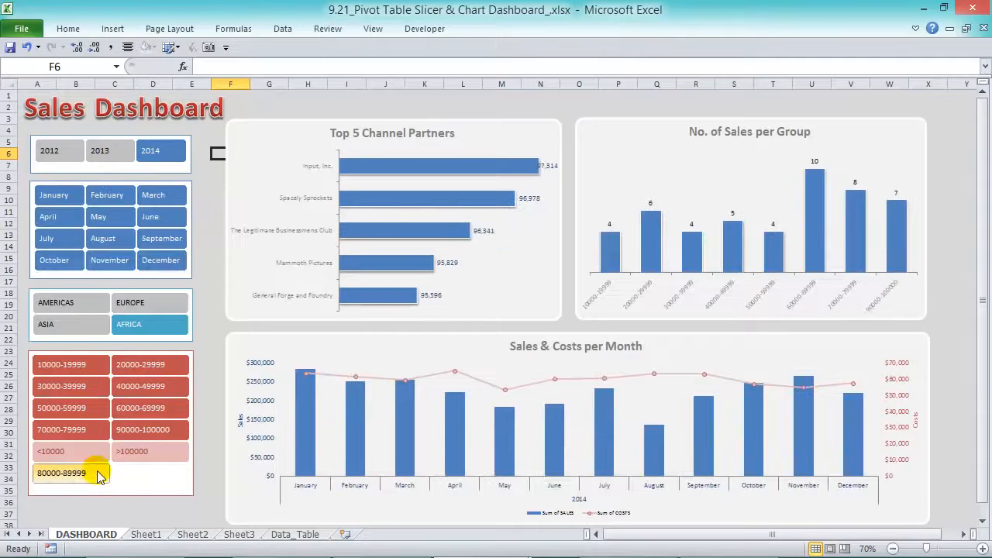